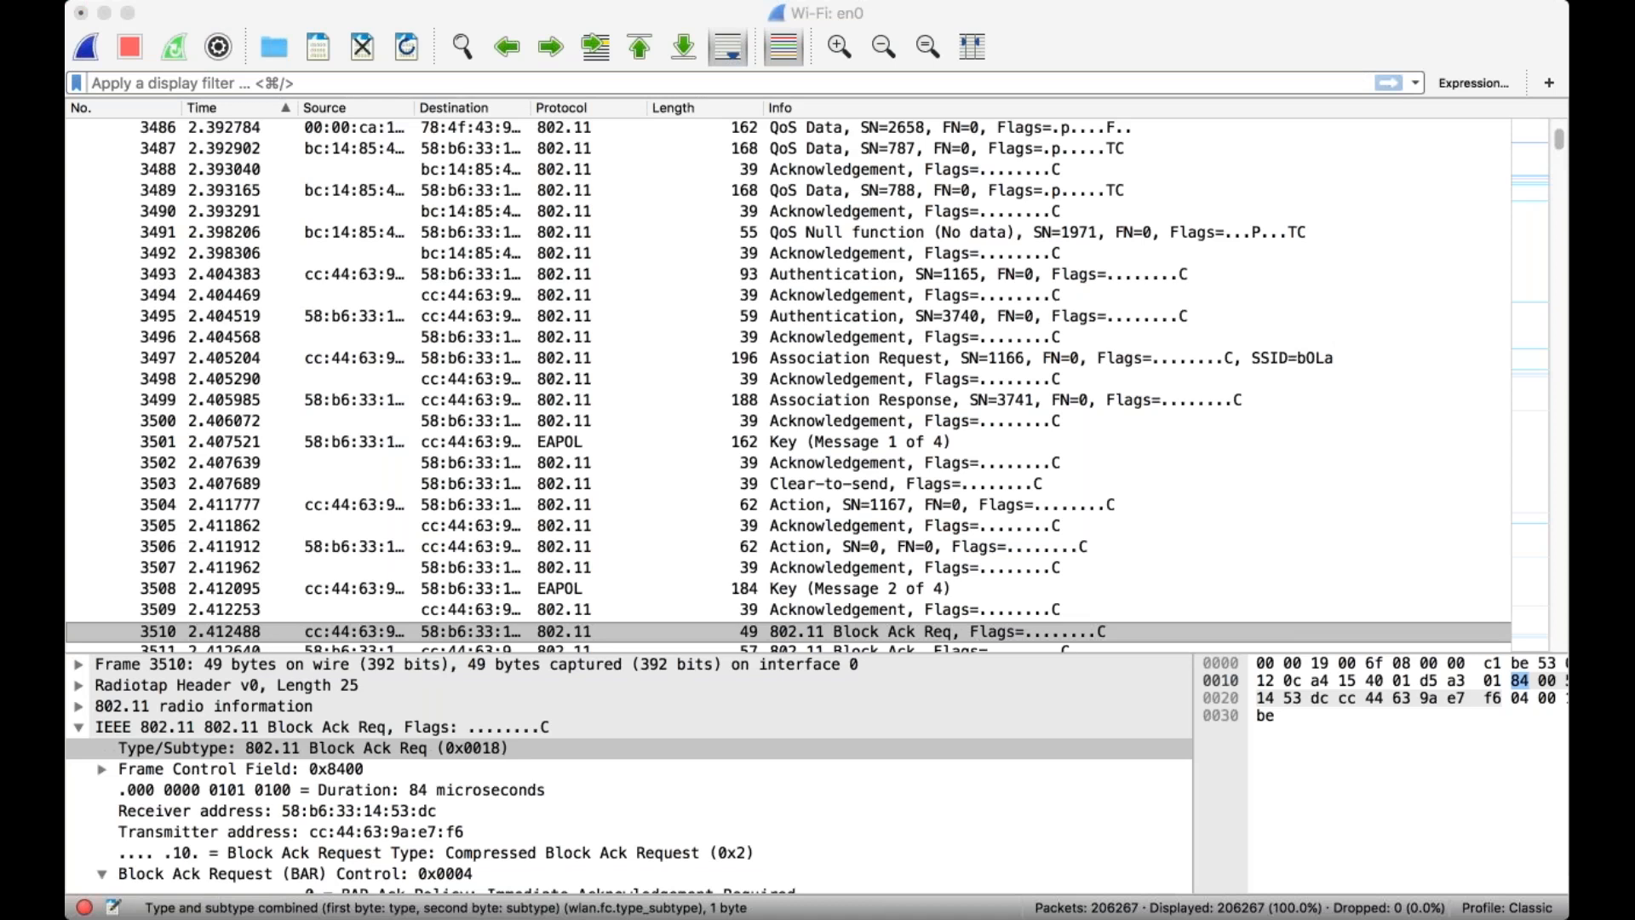
# Apply the display filter wlan.fc.type_subtype eq 8 and look through the filtered beacon frames from start to end.
pyautogui.click(155, 85)
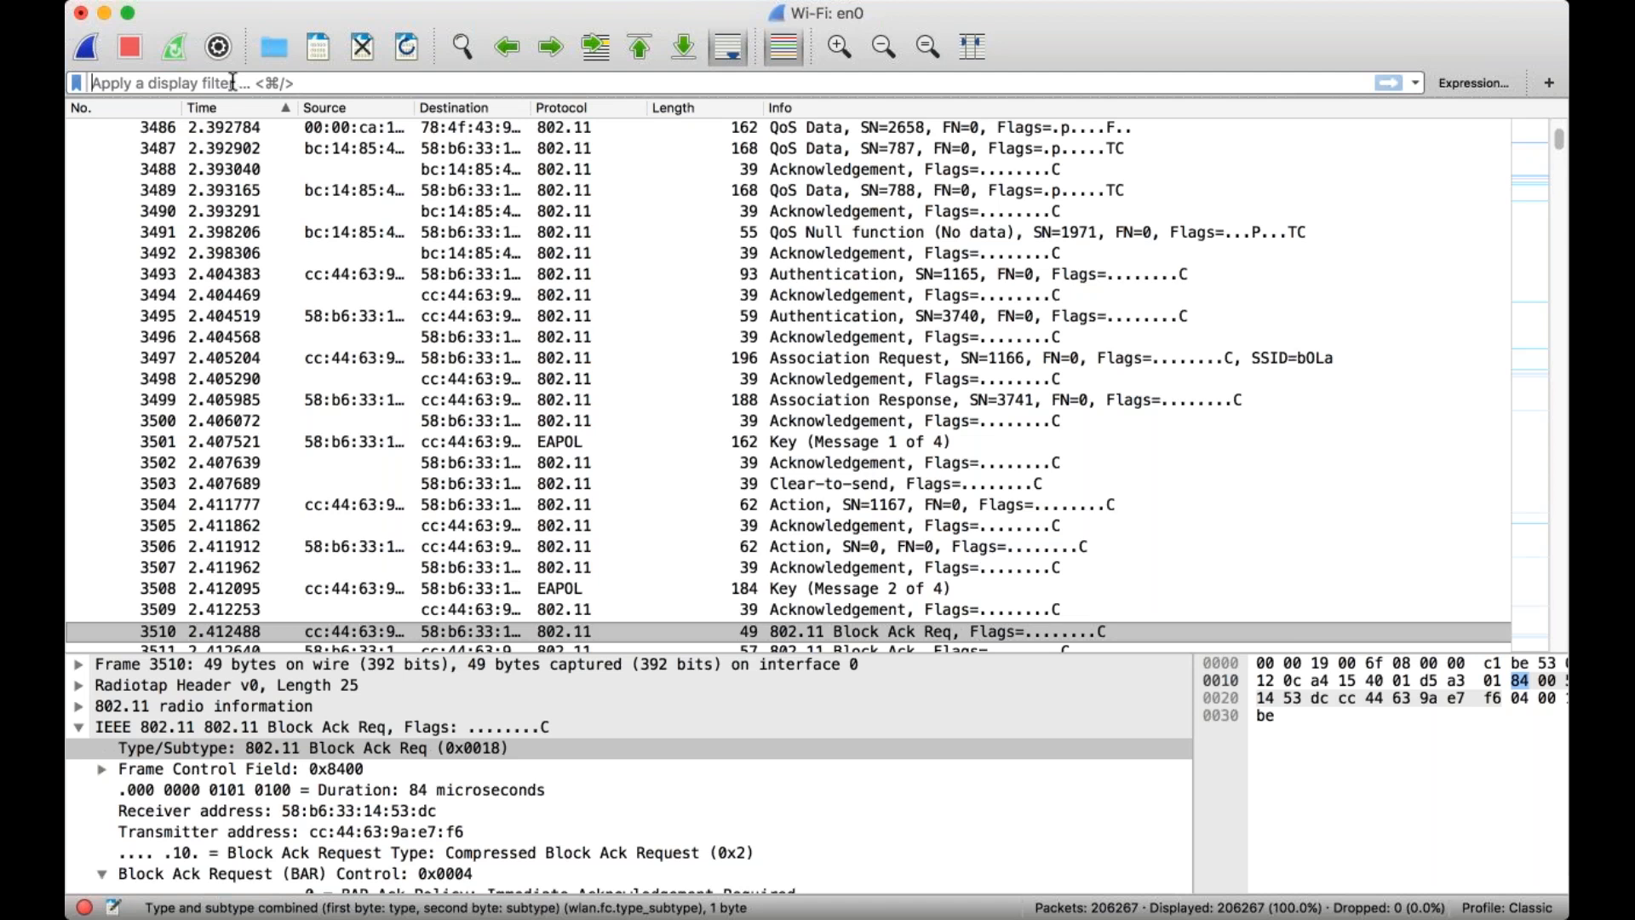
pyautogui.write('wl')
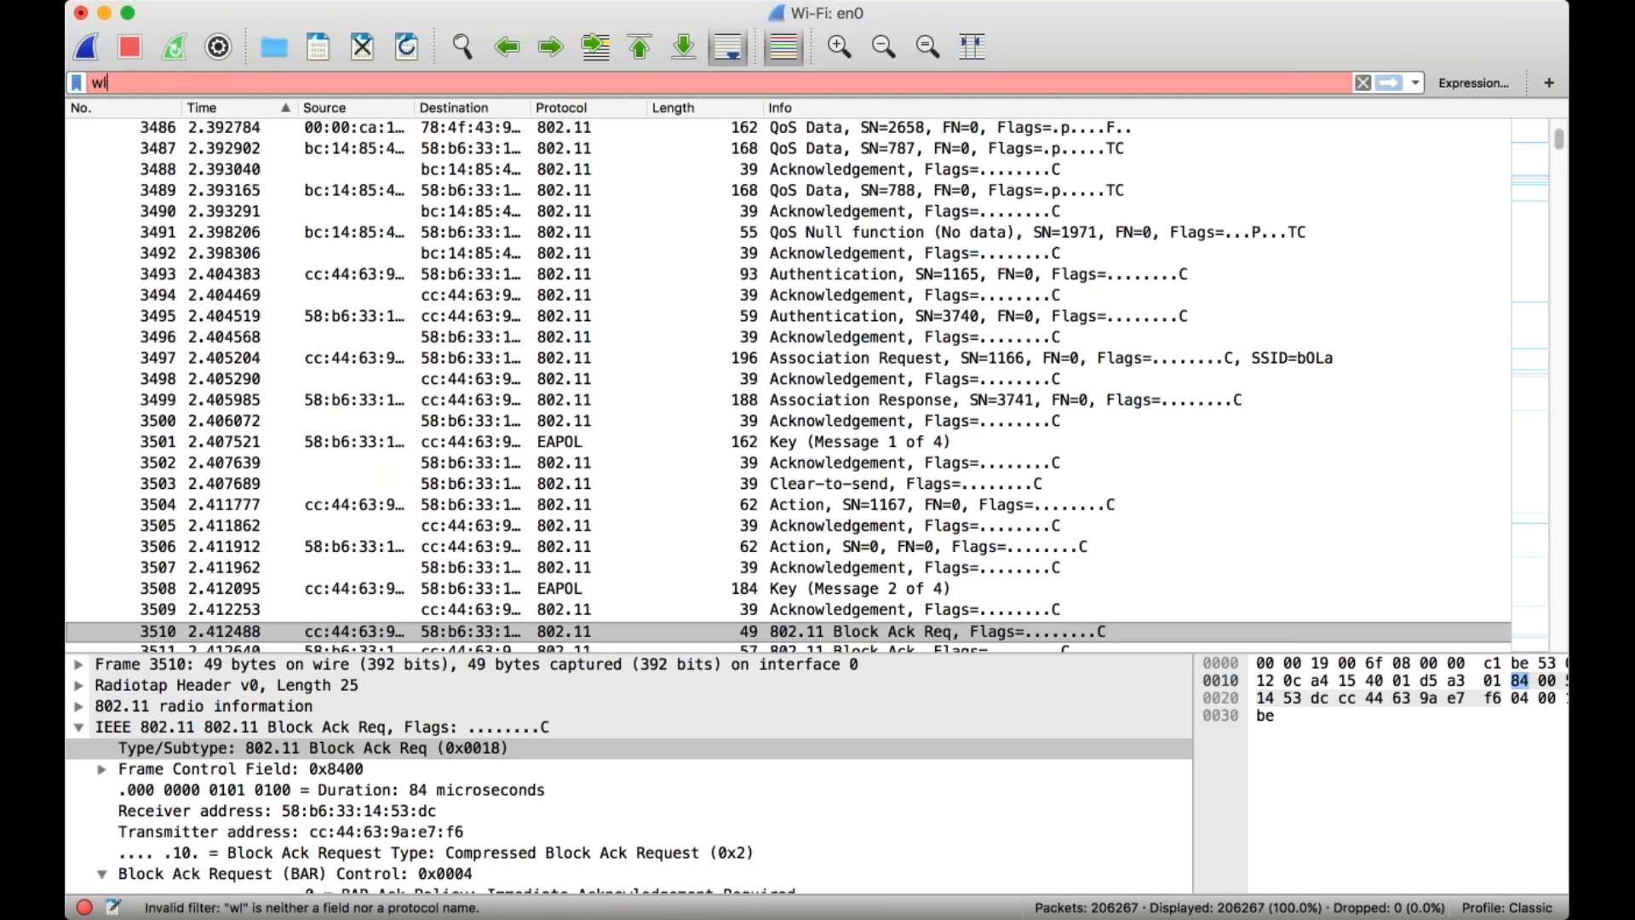
pyautogui.write('an.fc.type_subtype eq 8')
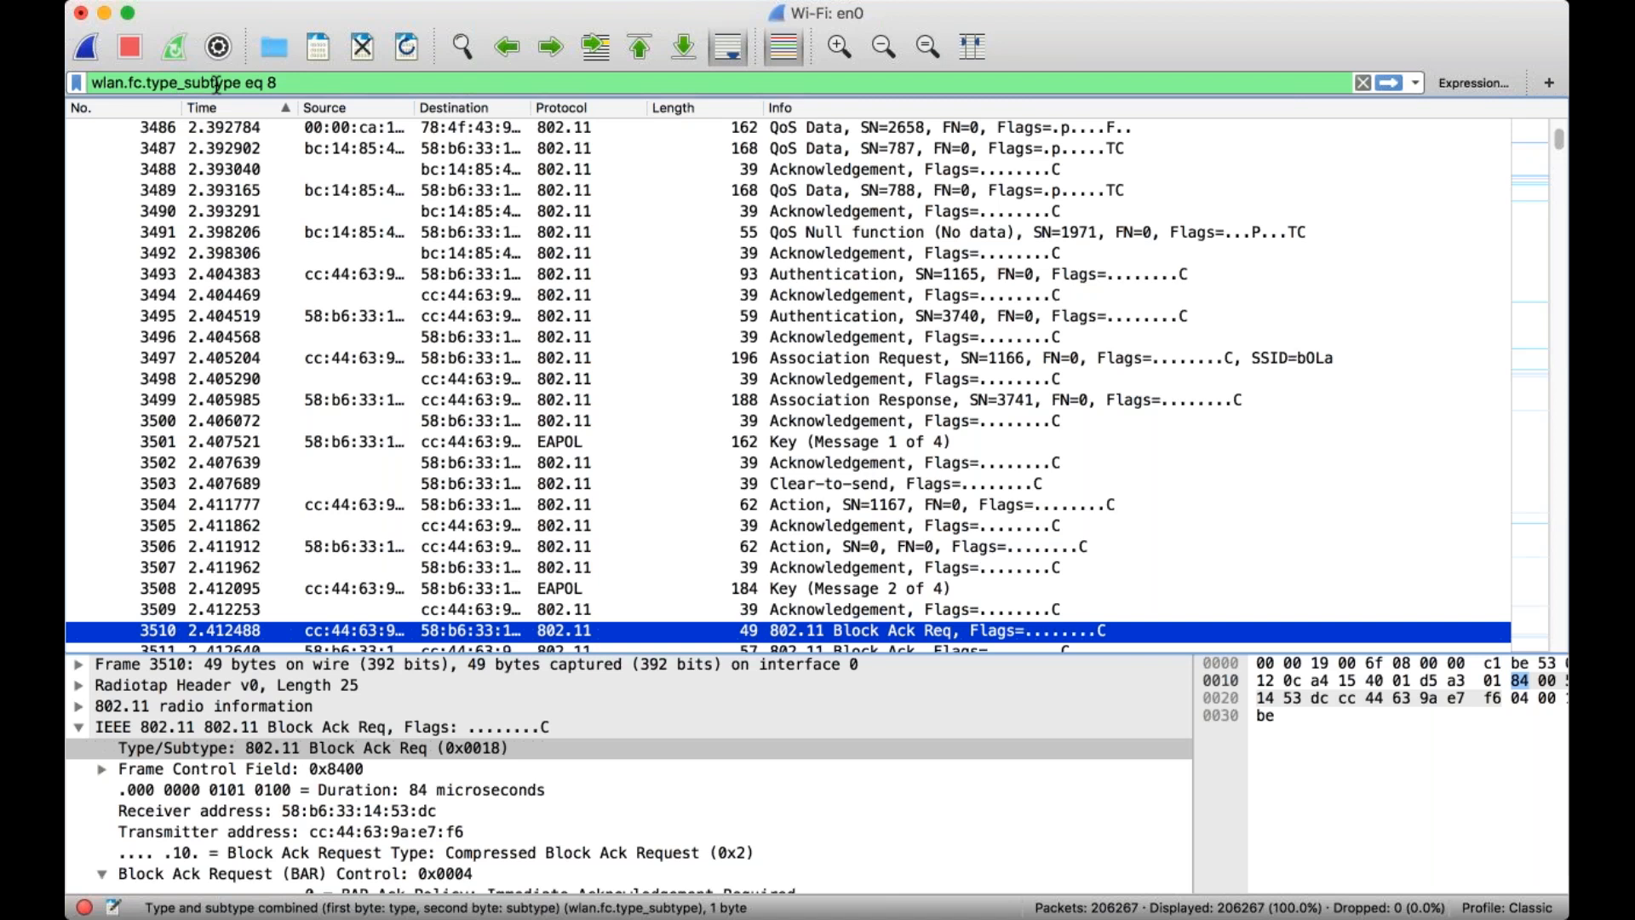
pyautogui.click(285, 82)
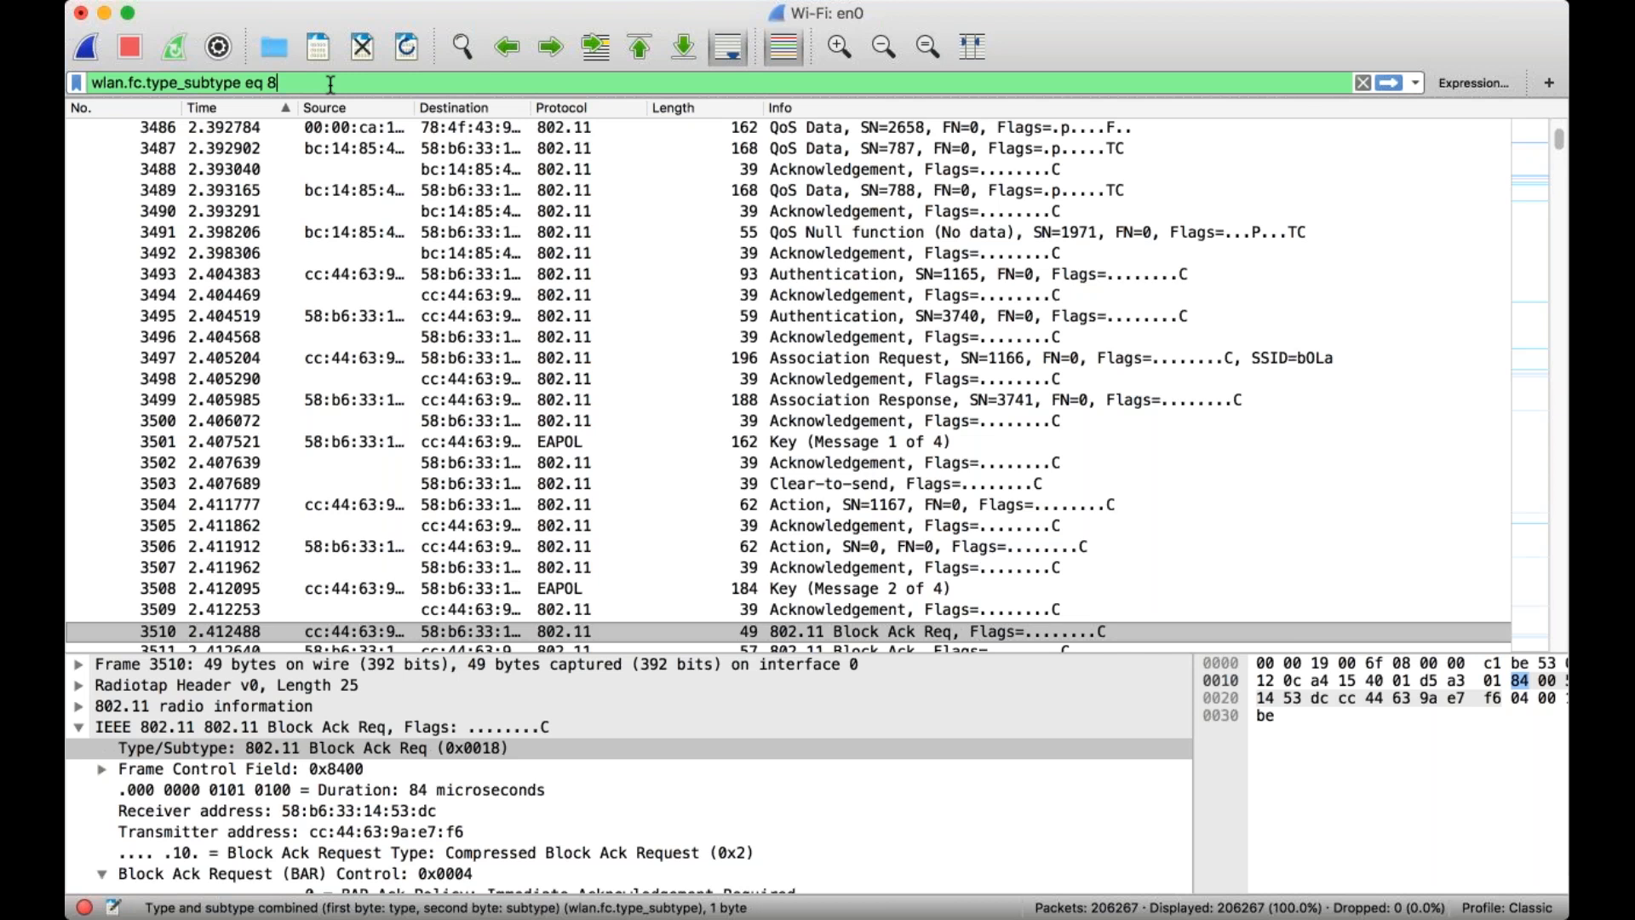
pyautogui.click(1389, 82)
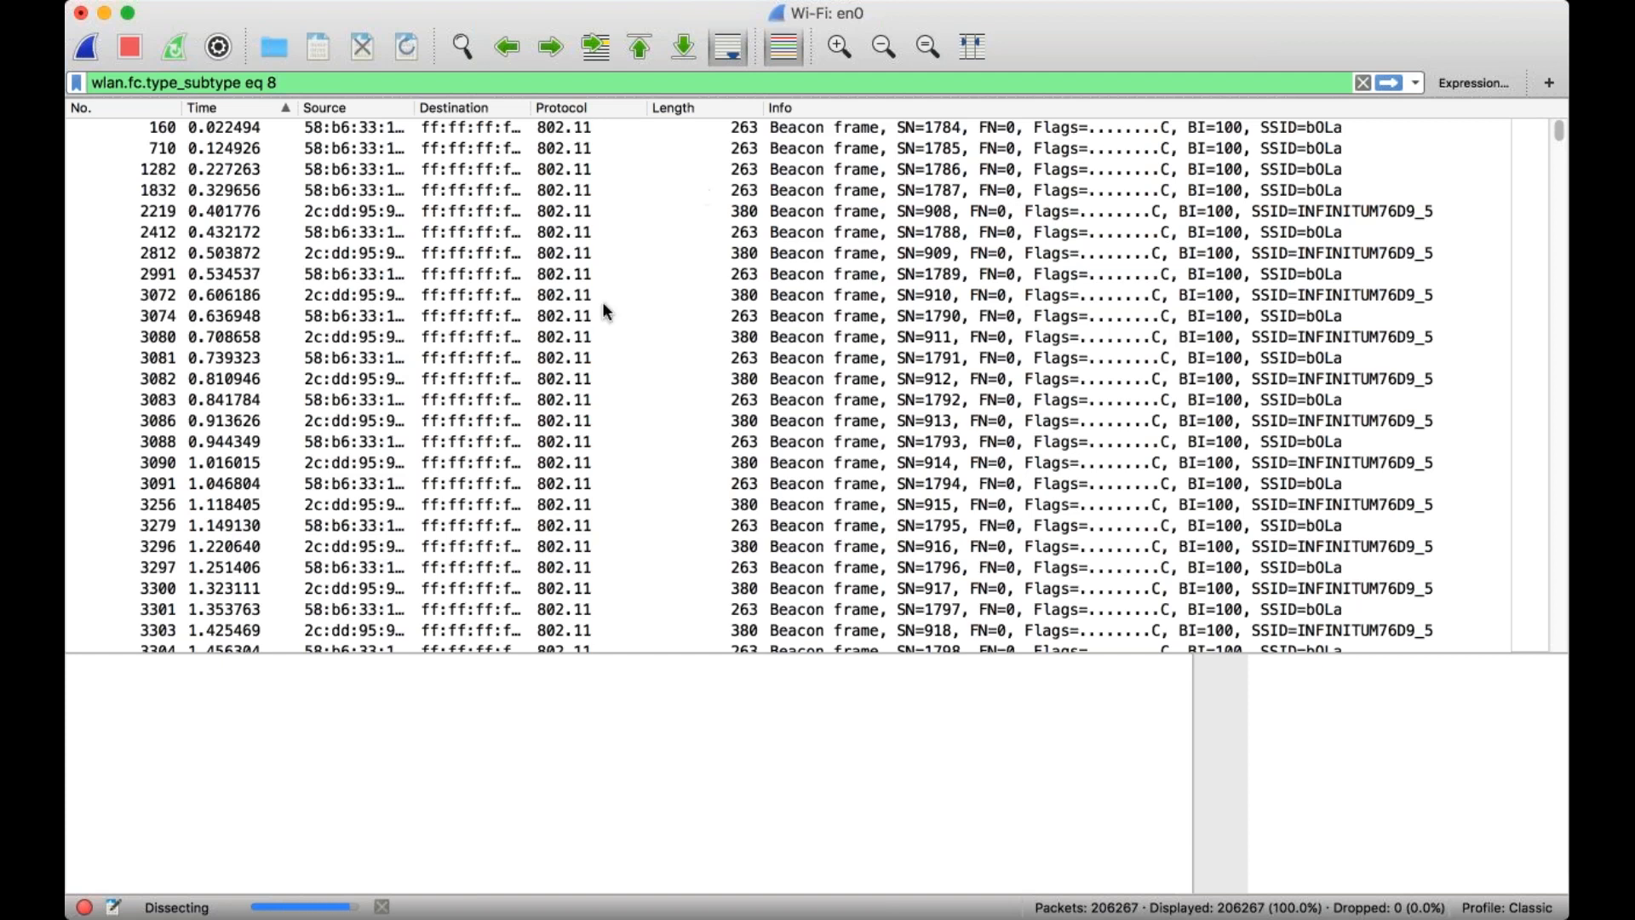
pyautogui.moveTo(1558, 135); pyautogui.dragTo(1559, 639)
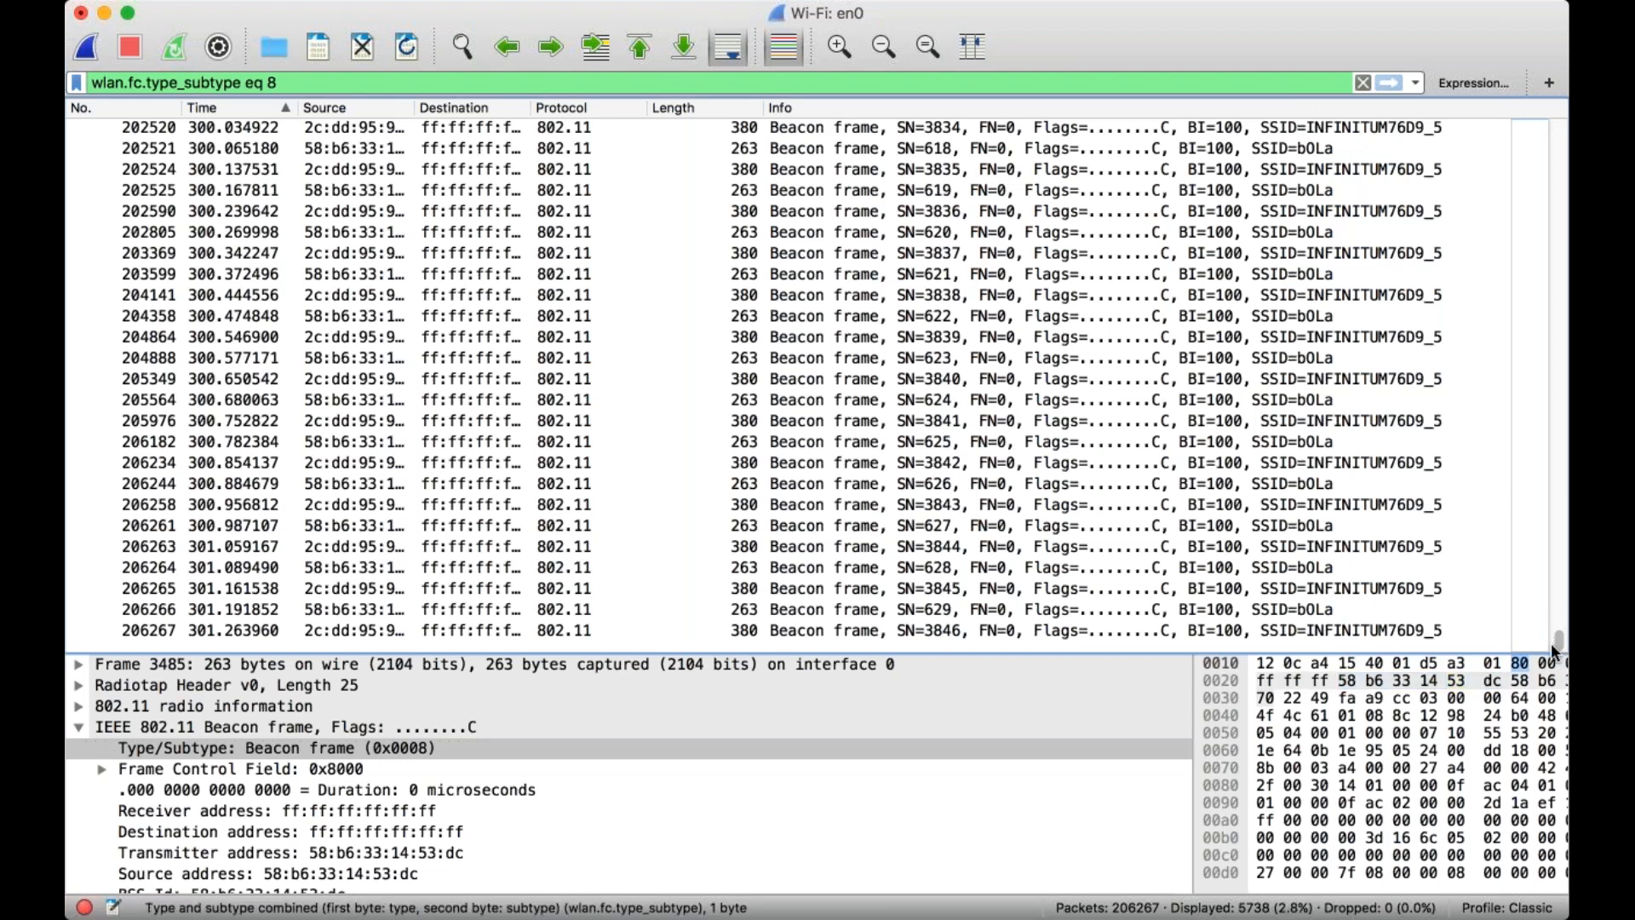
pyautogui.moveTo(1559, 639); pyautogui.dragTo(1557, 121)
# Change the applied filter to wlan.fc.type_subtype eq 0x1d and widen the Destination column to fit full addresses.
pyautogui.click(461, 83)
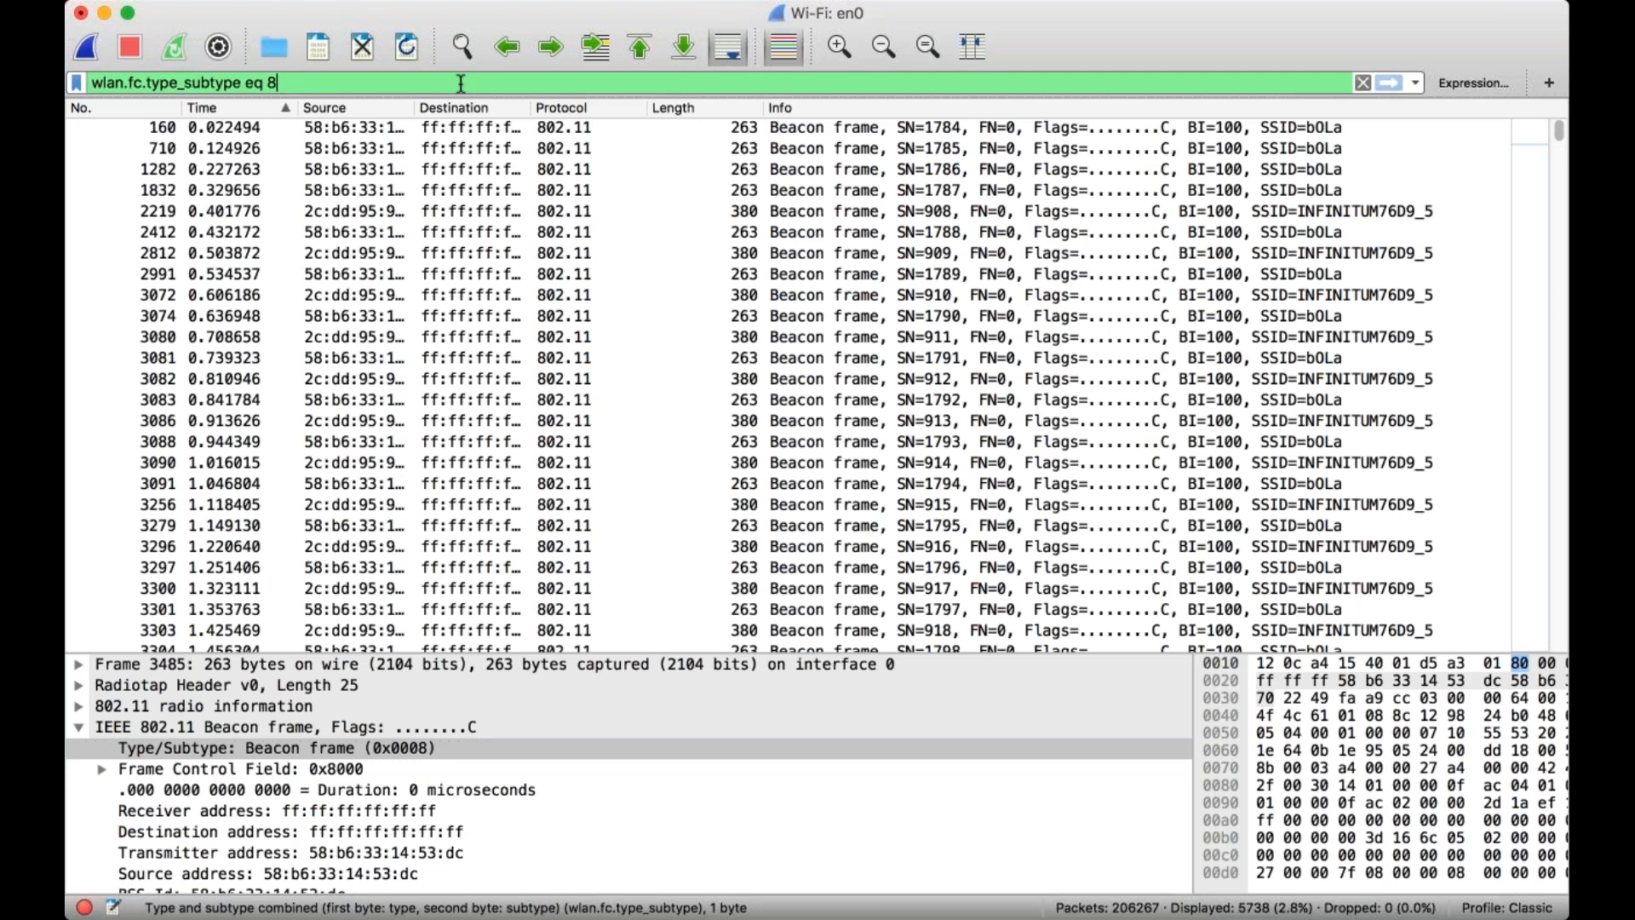
pyautogui.press('BackSpace')
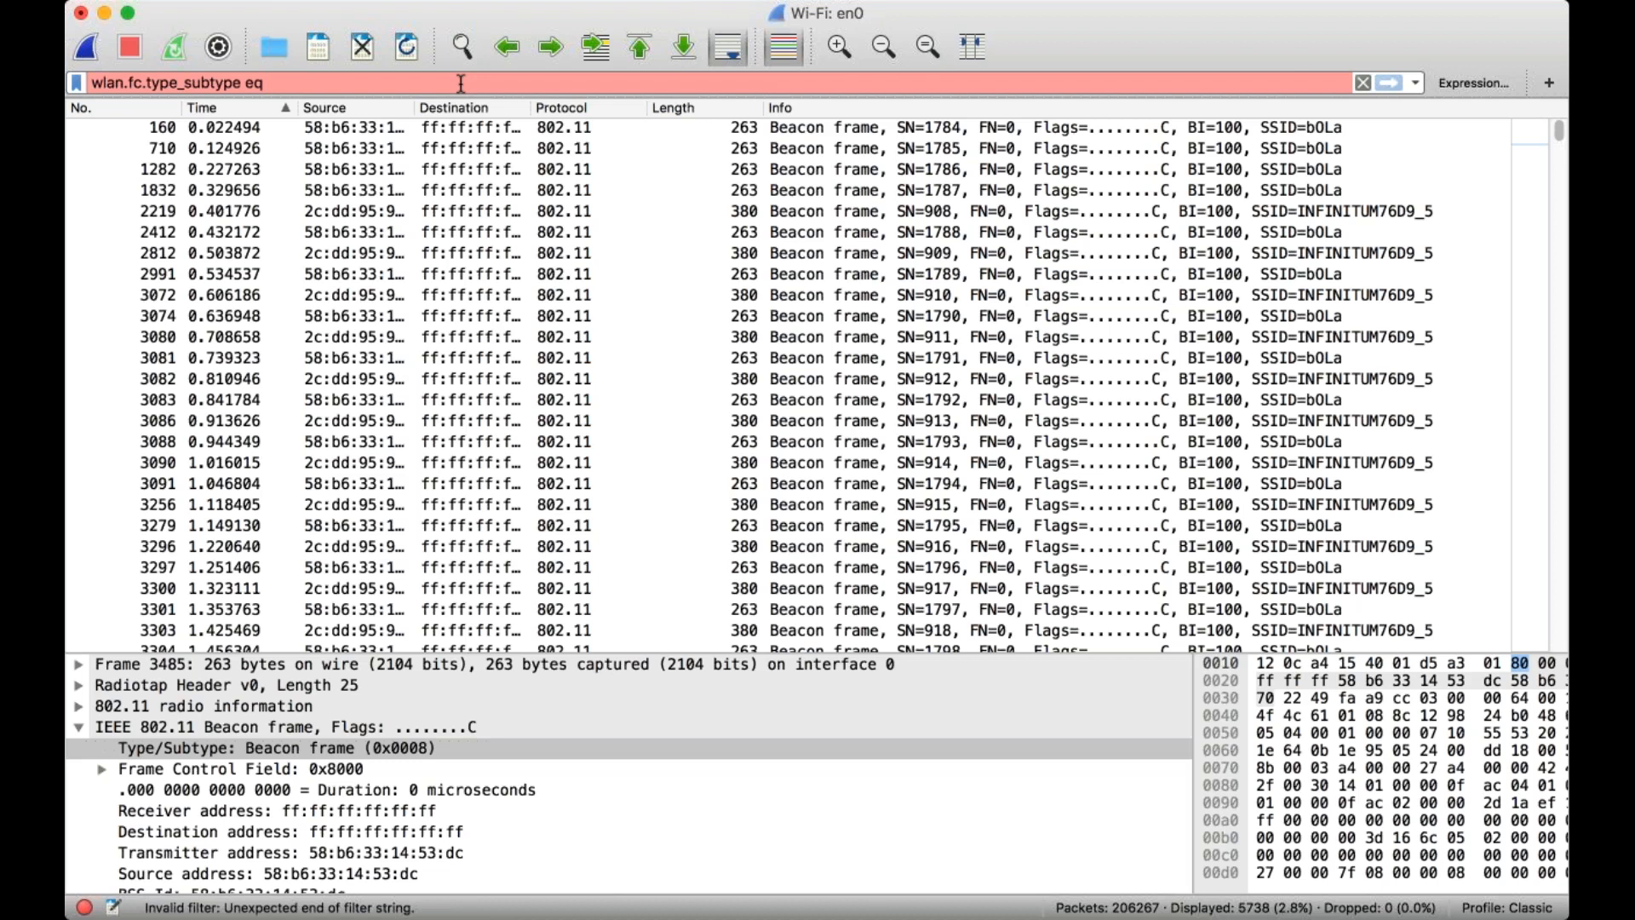
pyautogui.write('0x')
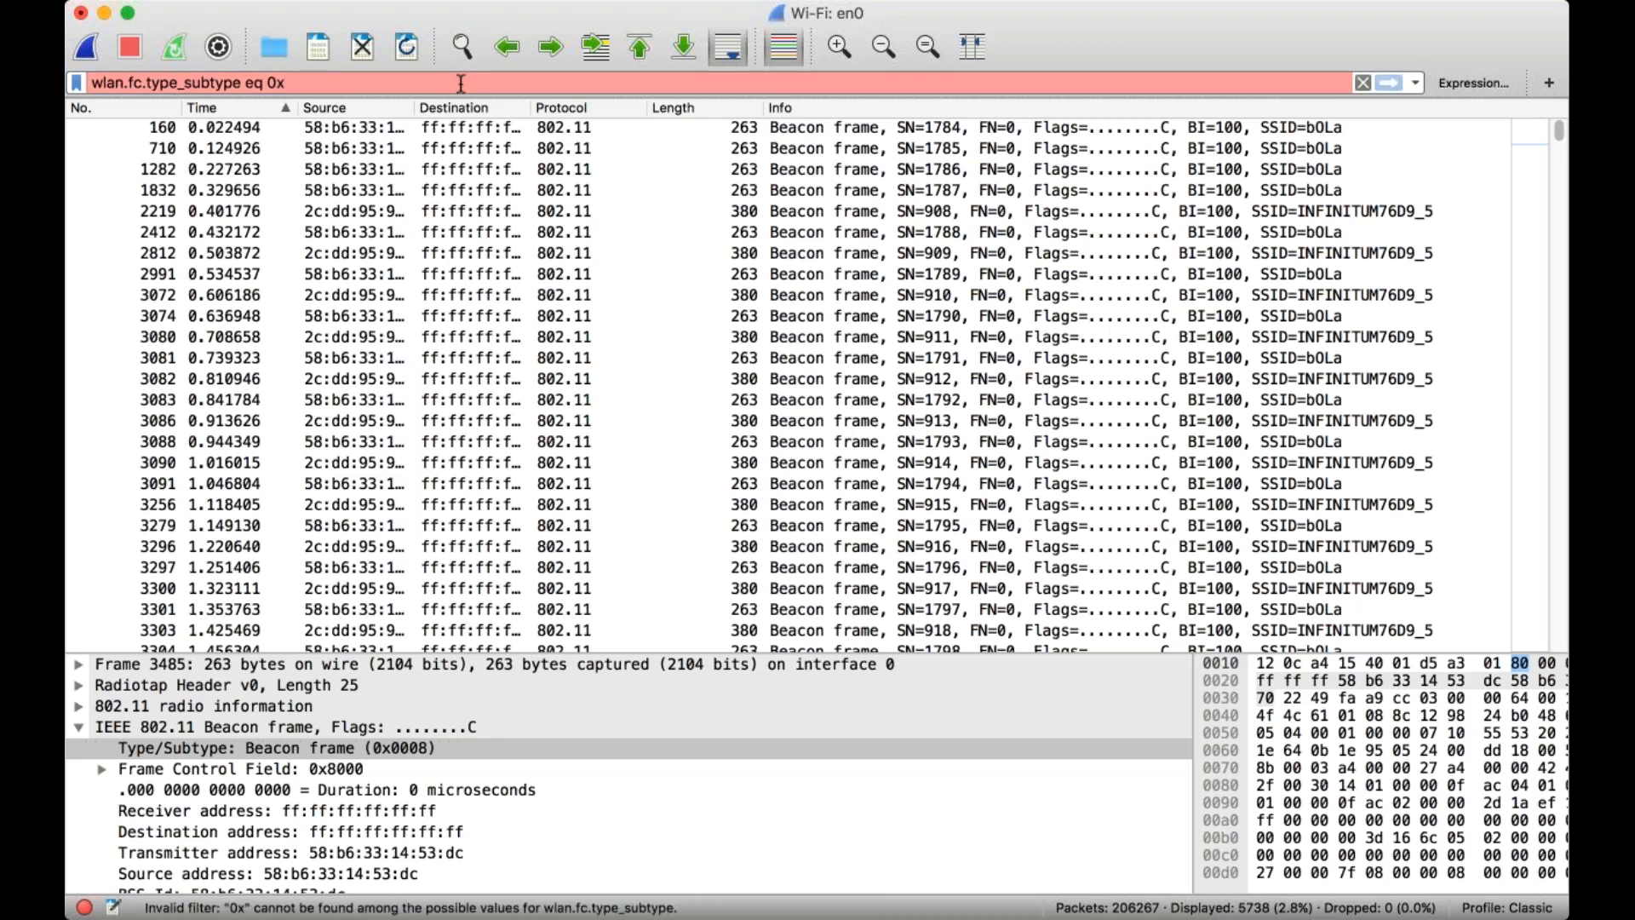
pyautogui.write('1d')
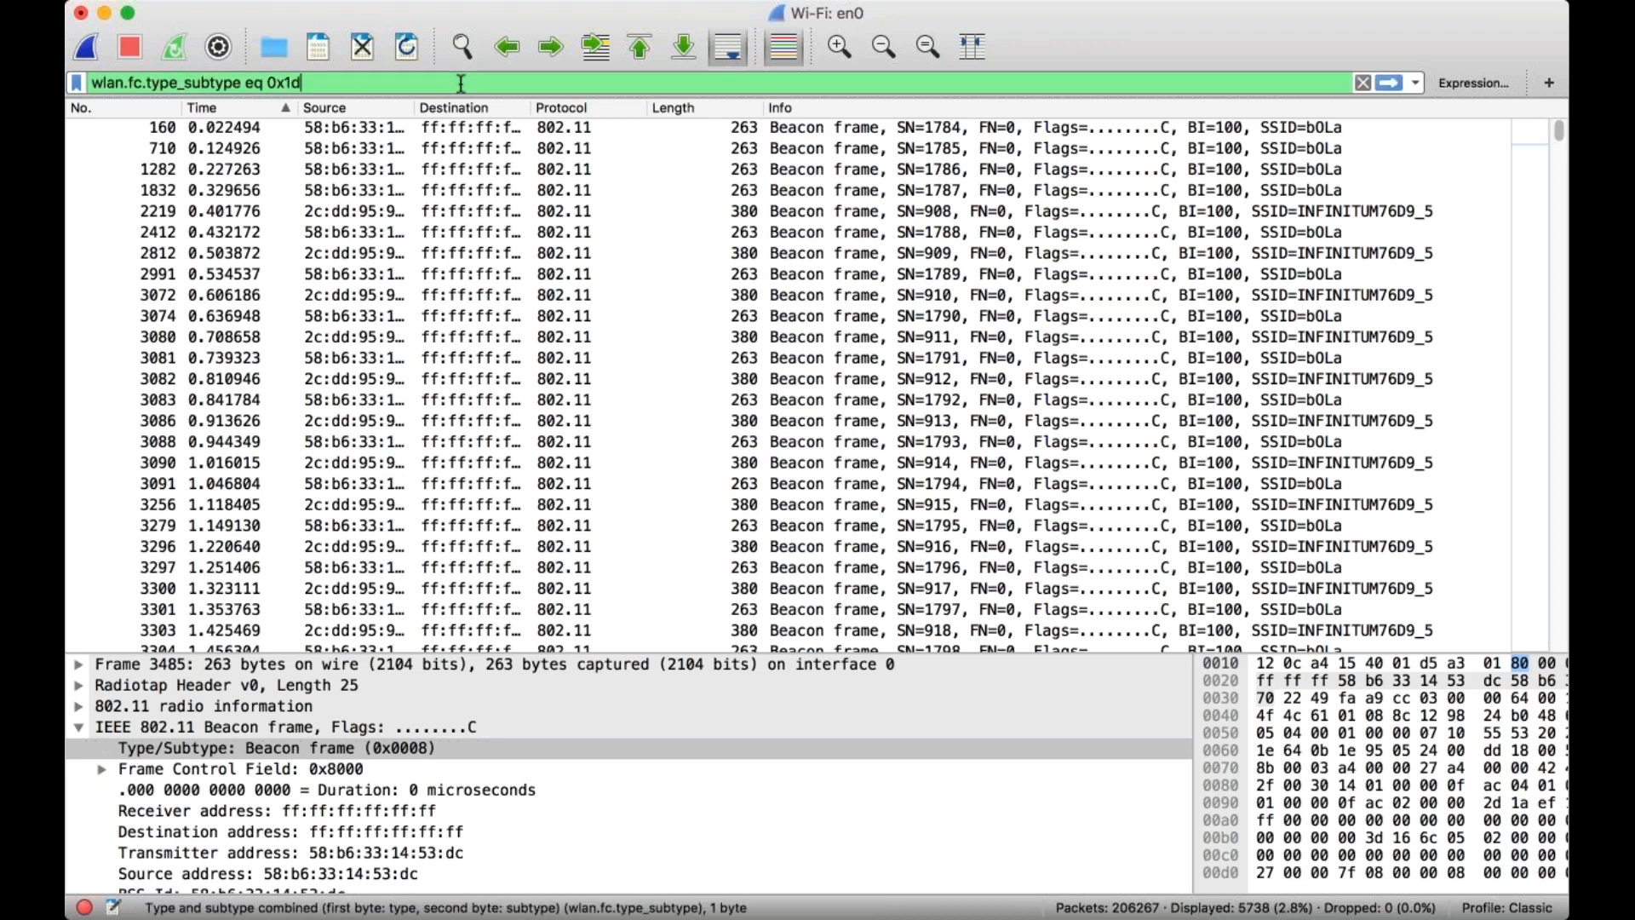
pyautogui.click(1388, 83)
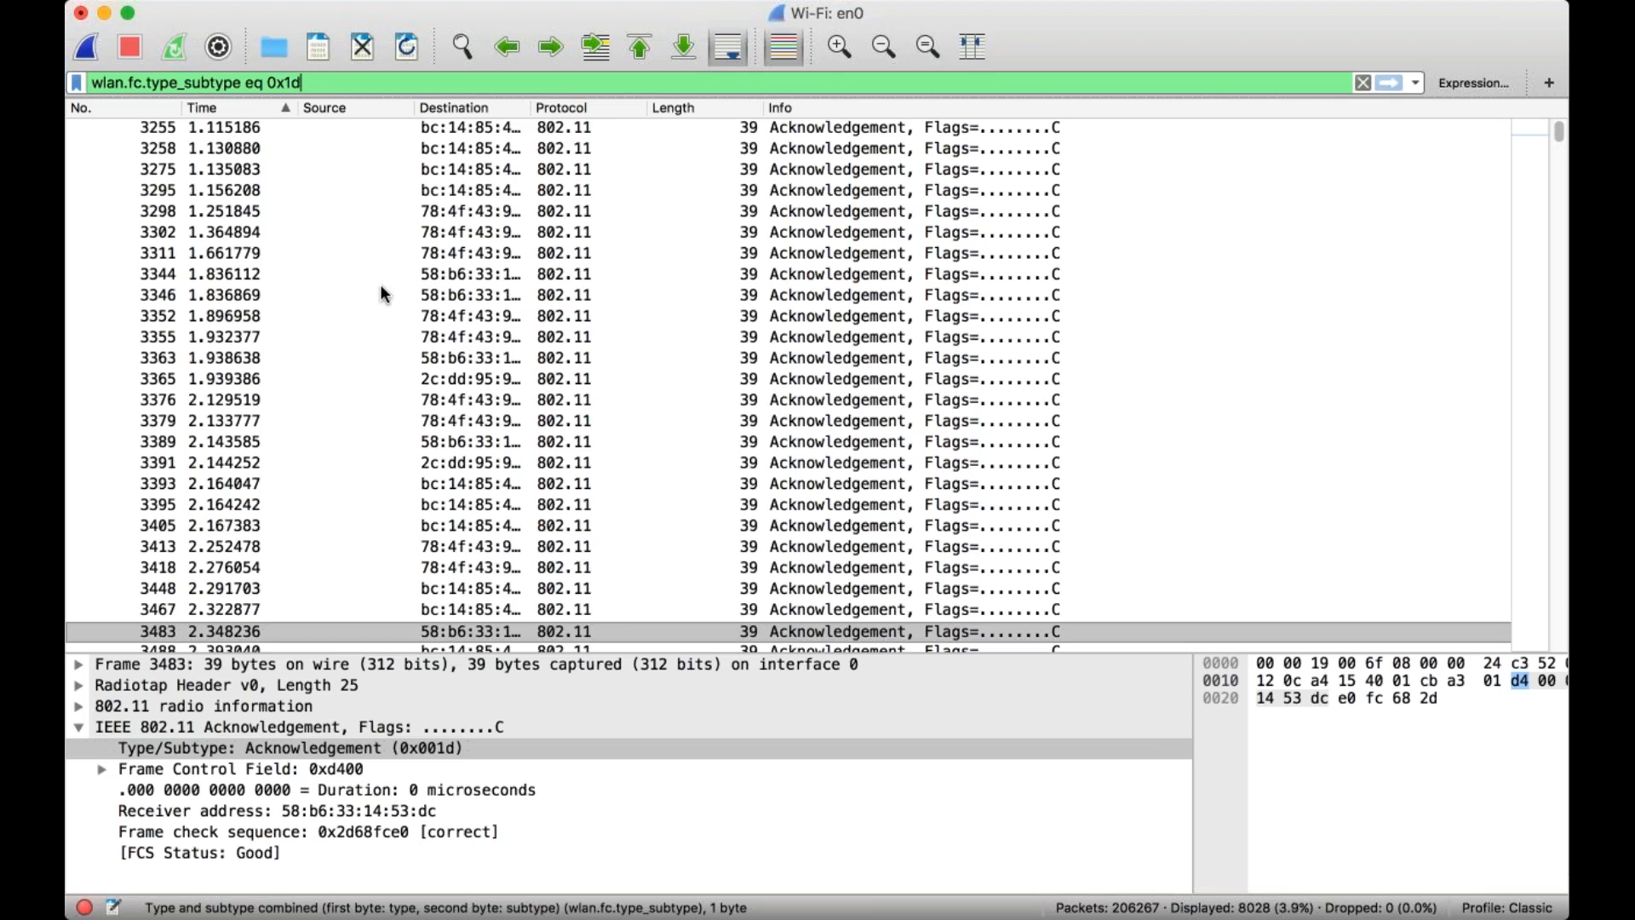
pyautogui.scroll(6, 329, 445)
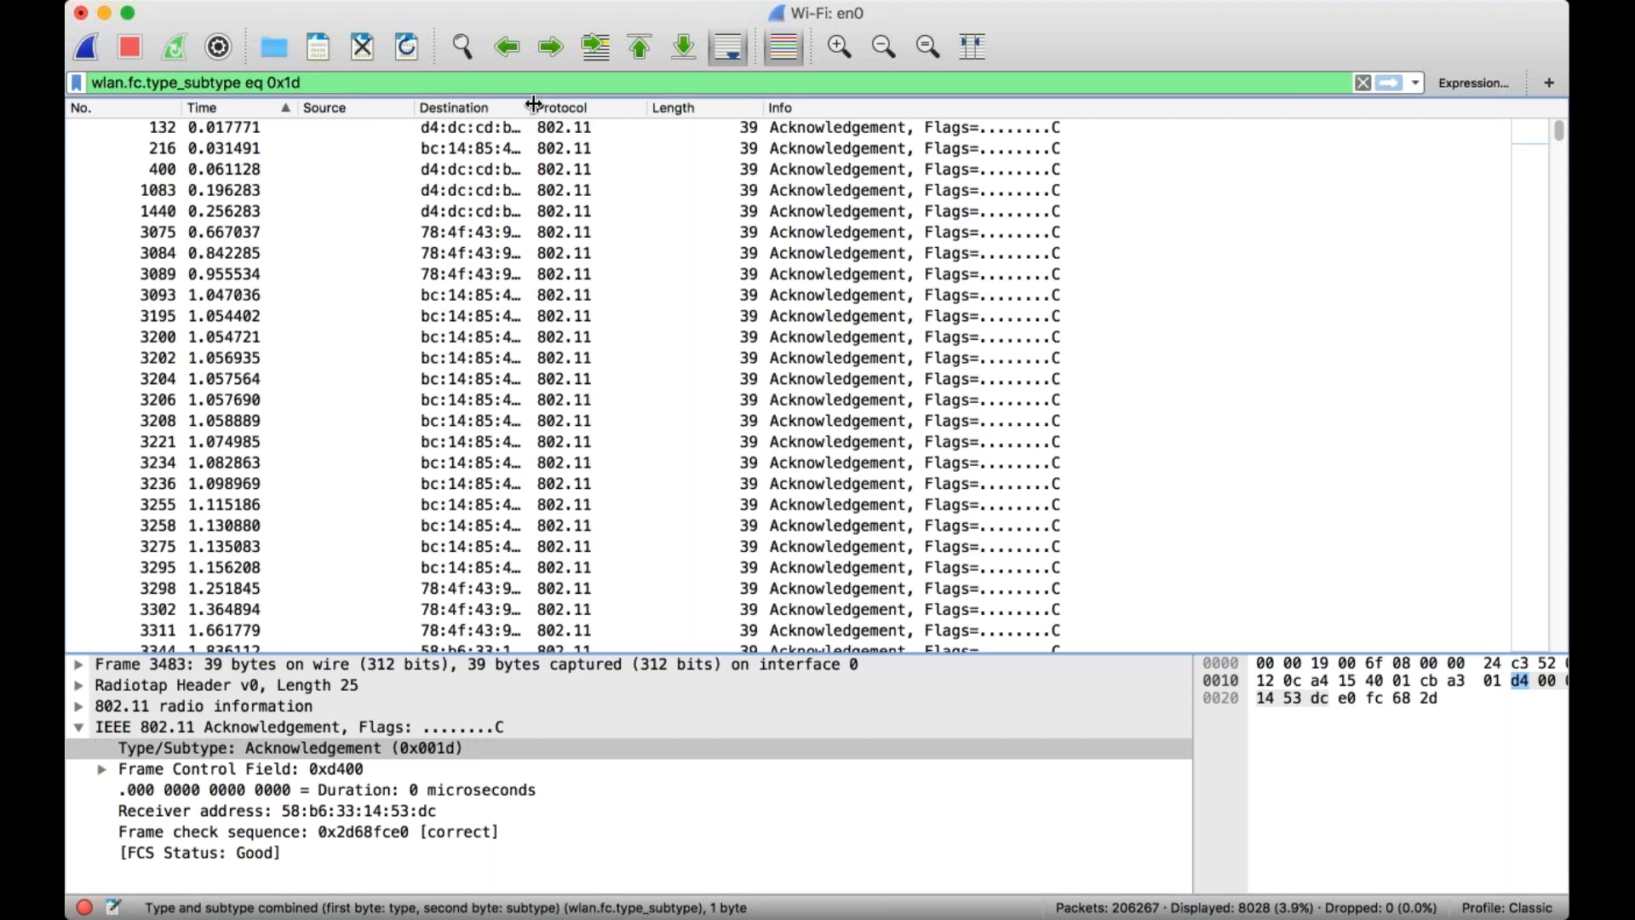
pyautogui.moveTo(533, 104); pyautogui.dragTo(637, 109)
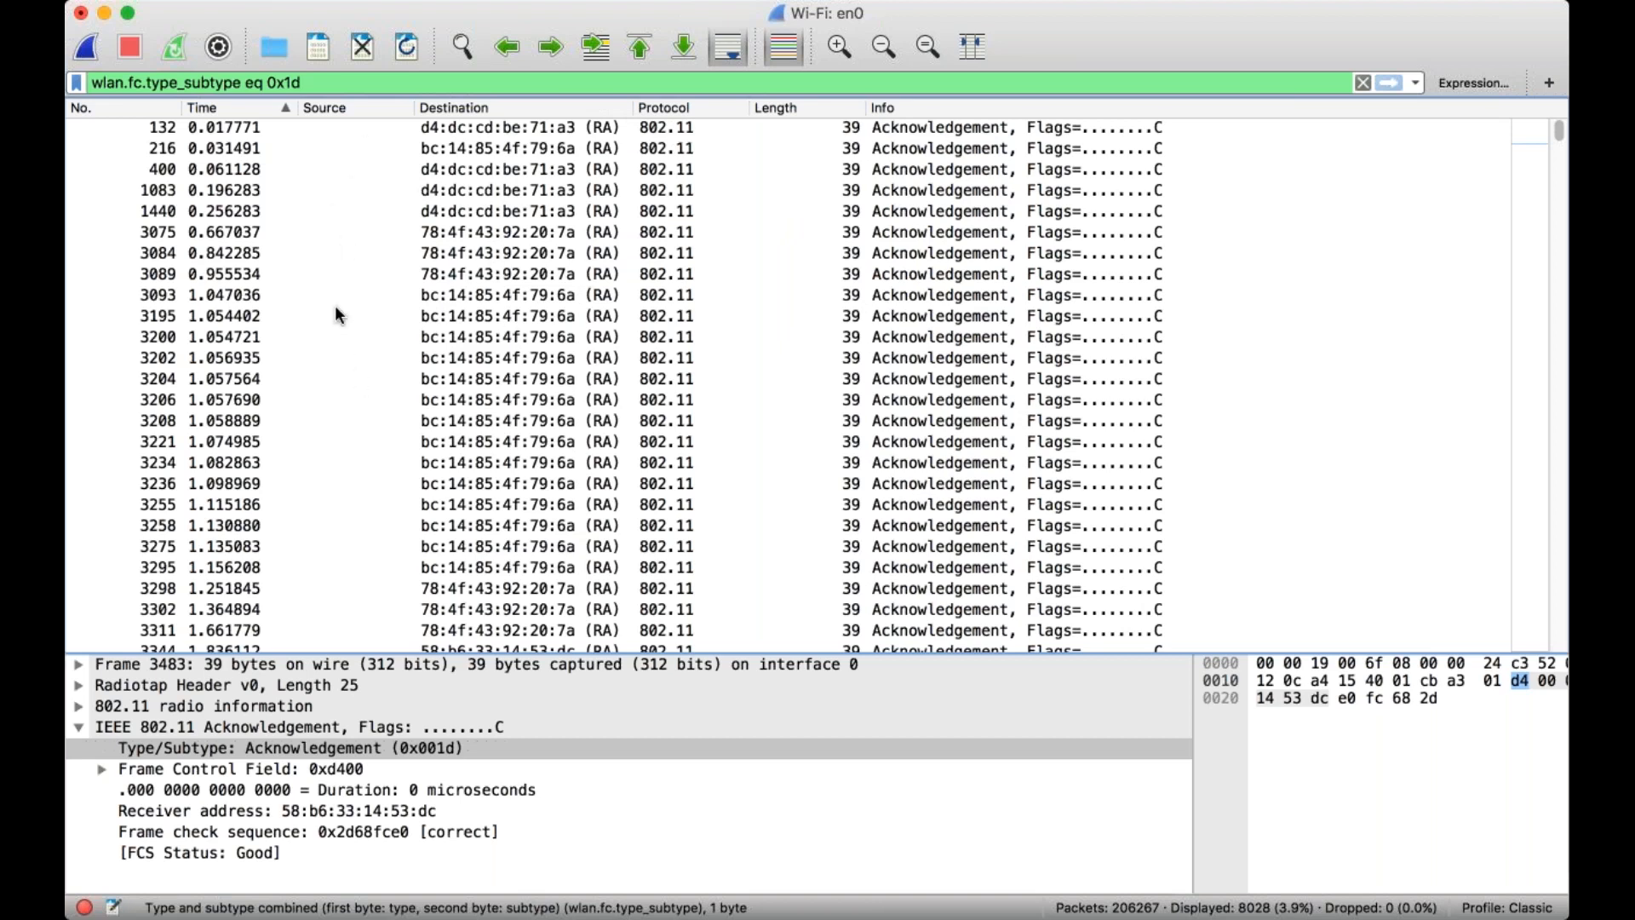
# Replace the hexadecimal subtype in the filter with decimal 29 and apply wlan.fc.type_subtype eq 29.
pyautogui.click(356, 82)
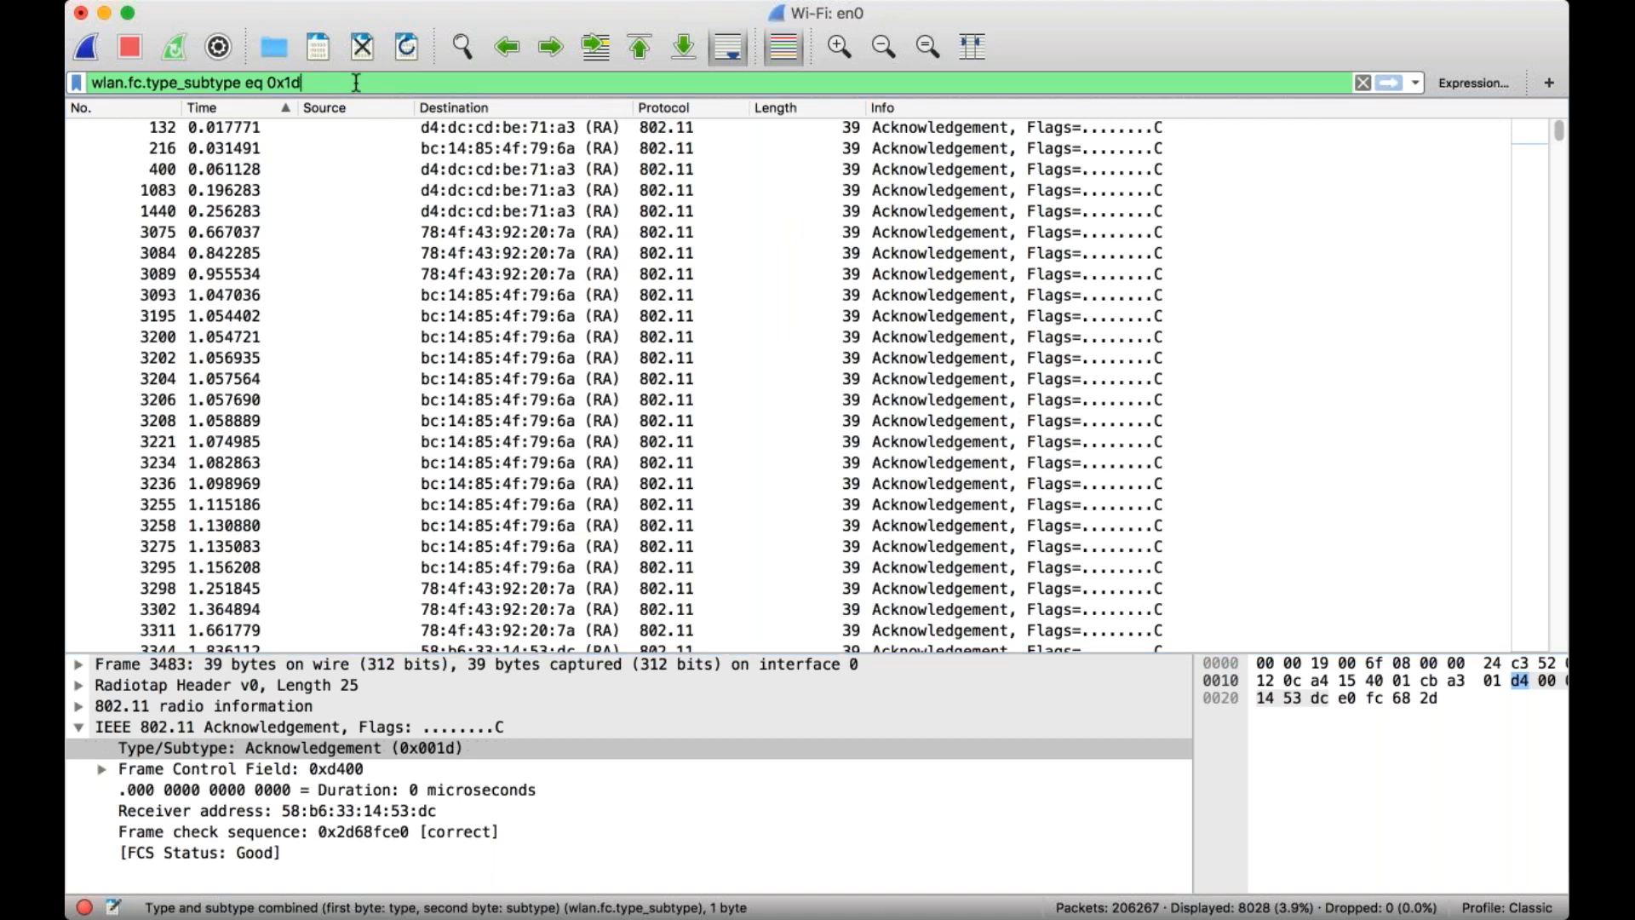
pyautogui.press('BackSpace')
pyautogui.press('BackSpace')
pyautogui.press('BackSpace')
pyautogui.press('BackSpace')
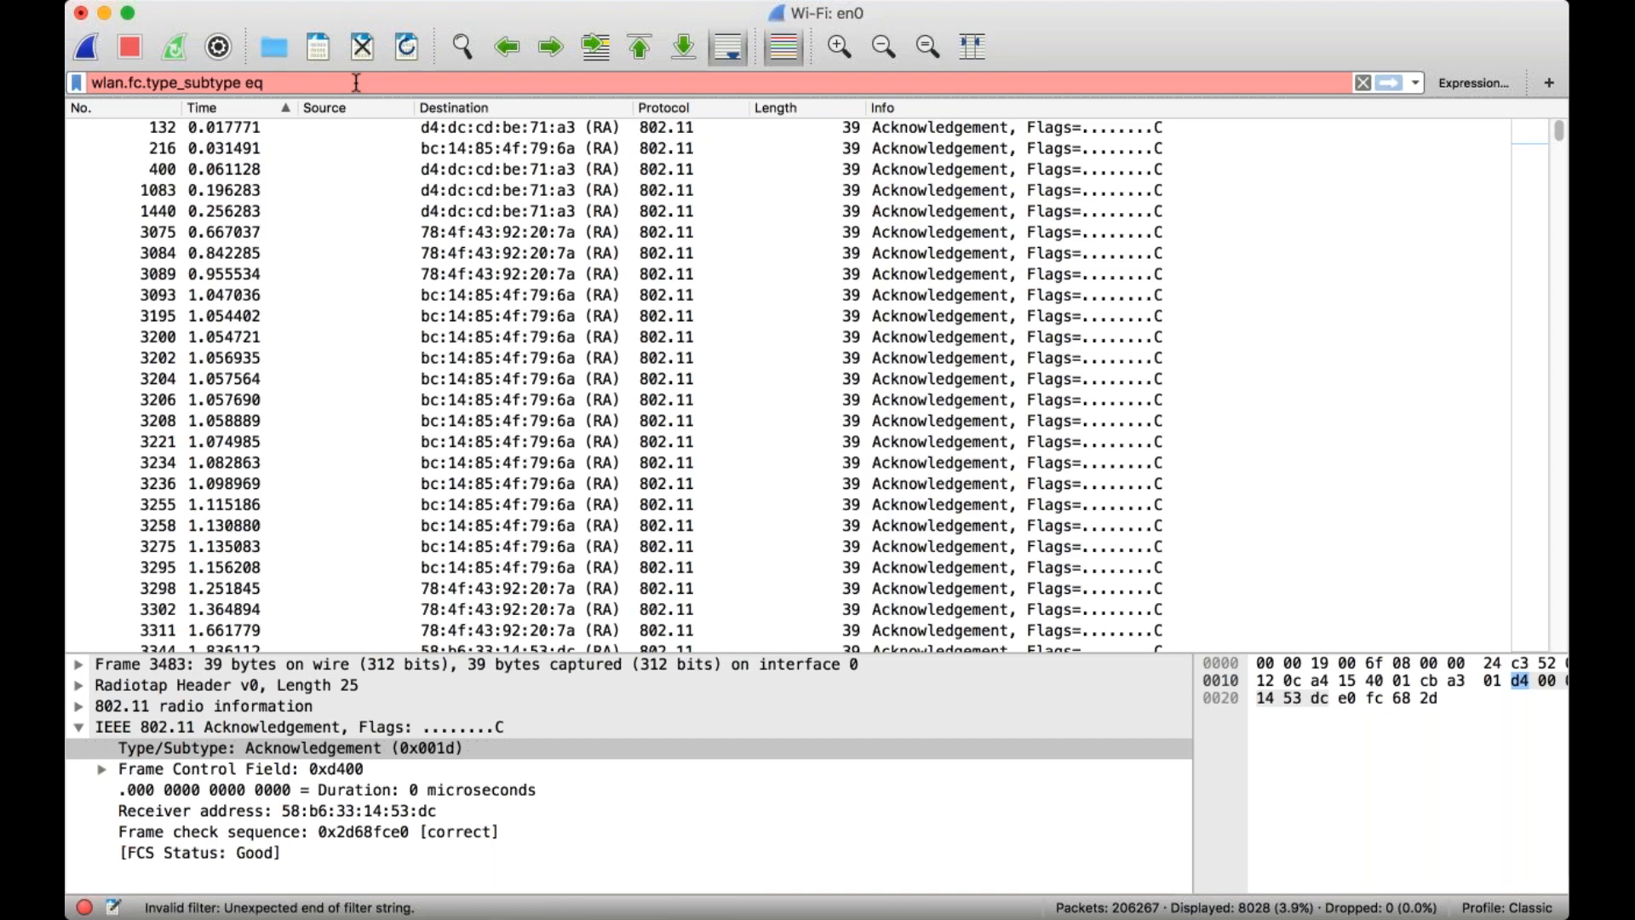
pyautogui.write('29')
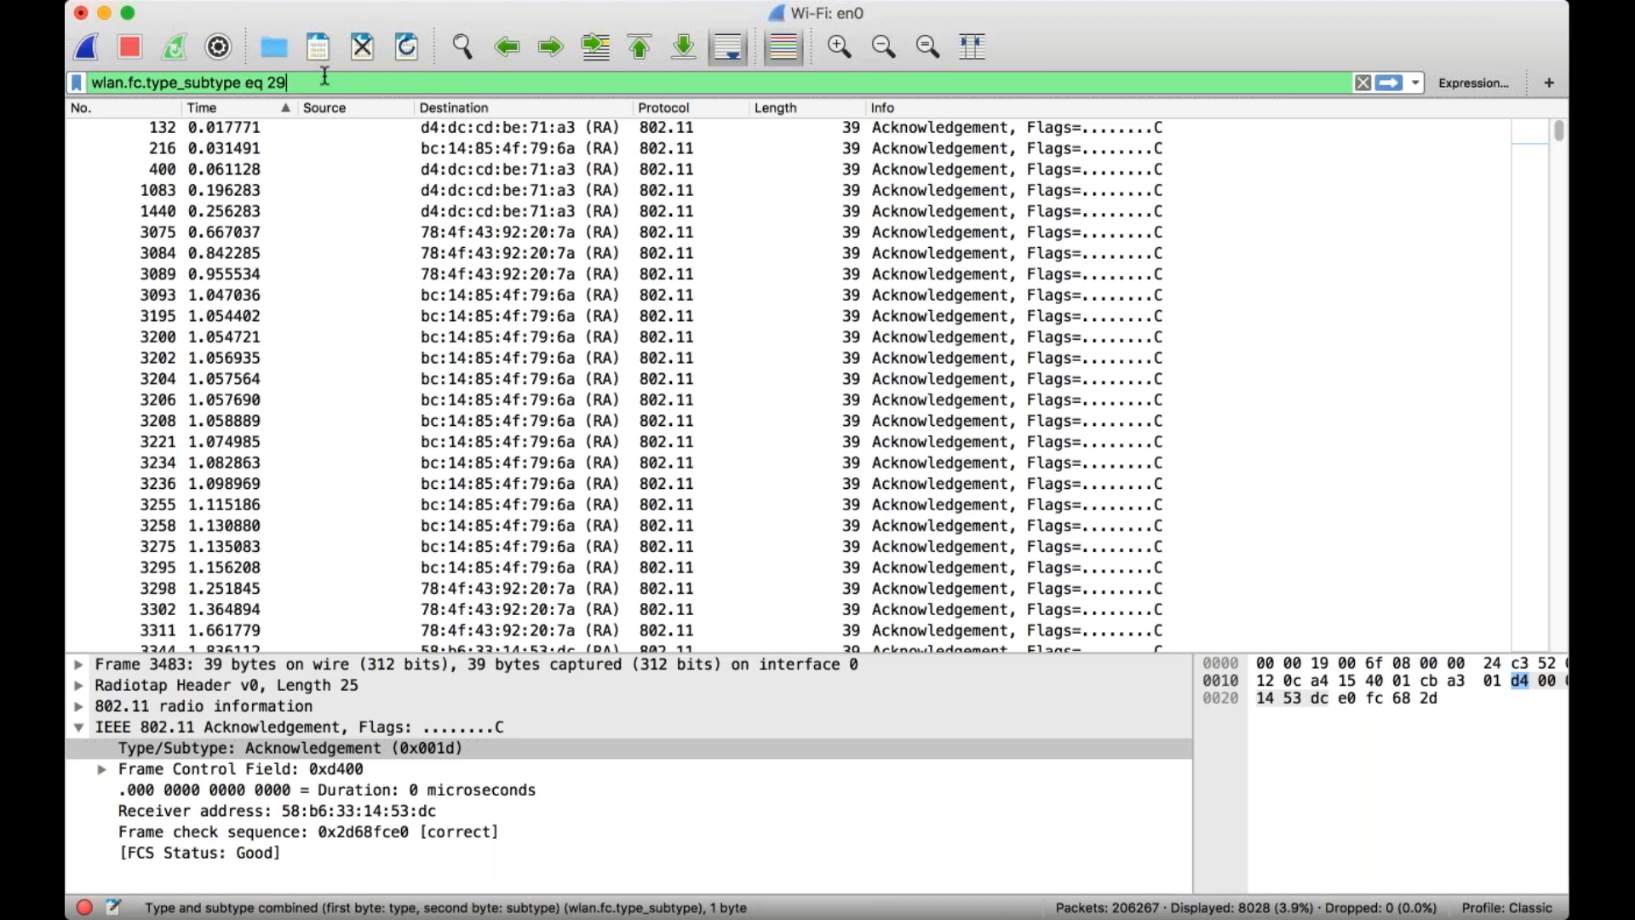
pyautogui.press('Return')
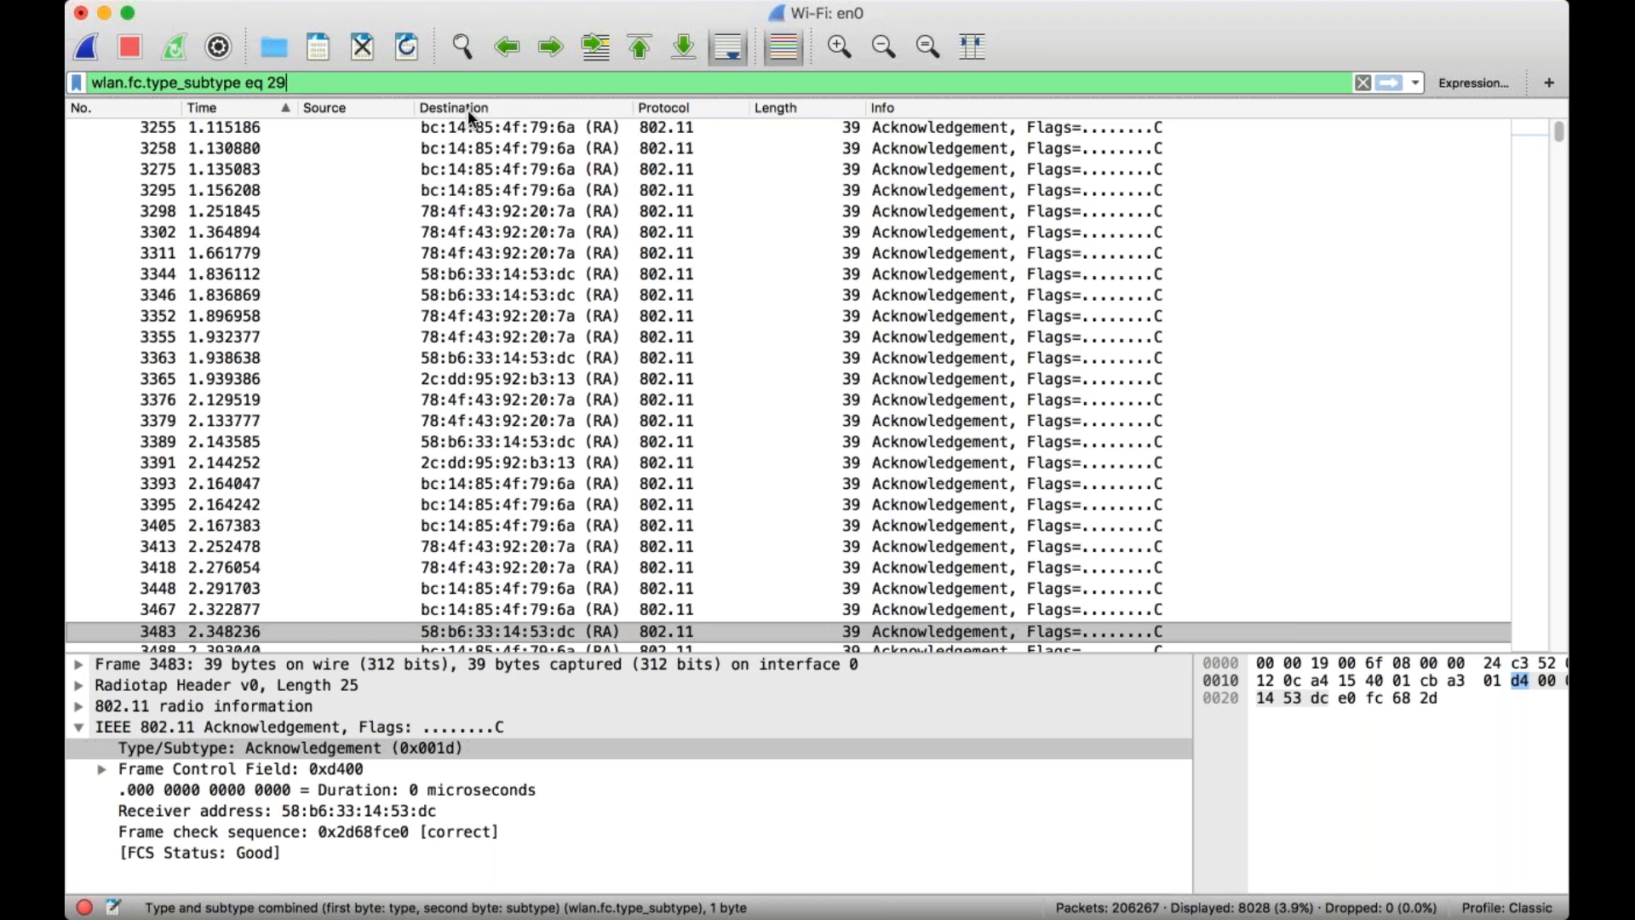
# Change the subtype value in the display filter to 24 and apply it.
pyautogui.press('BackSpace')
pyautogui.write('4')
pyautogui.click(1386, 82)
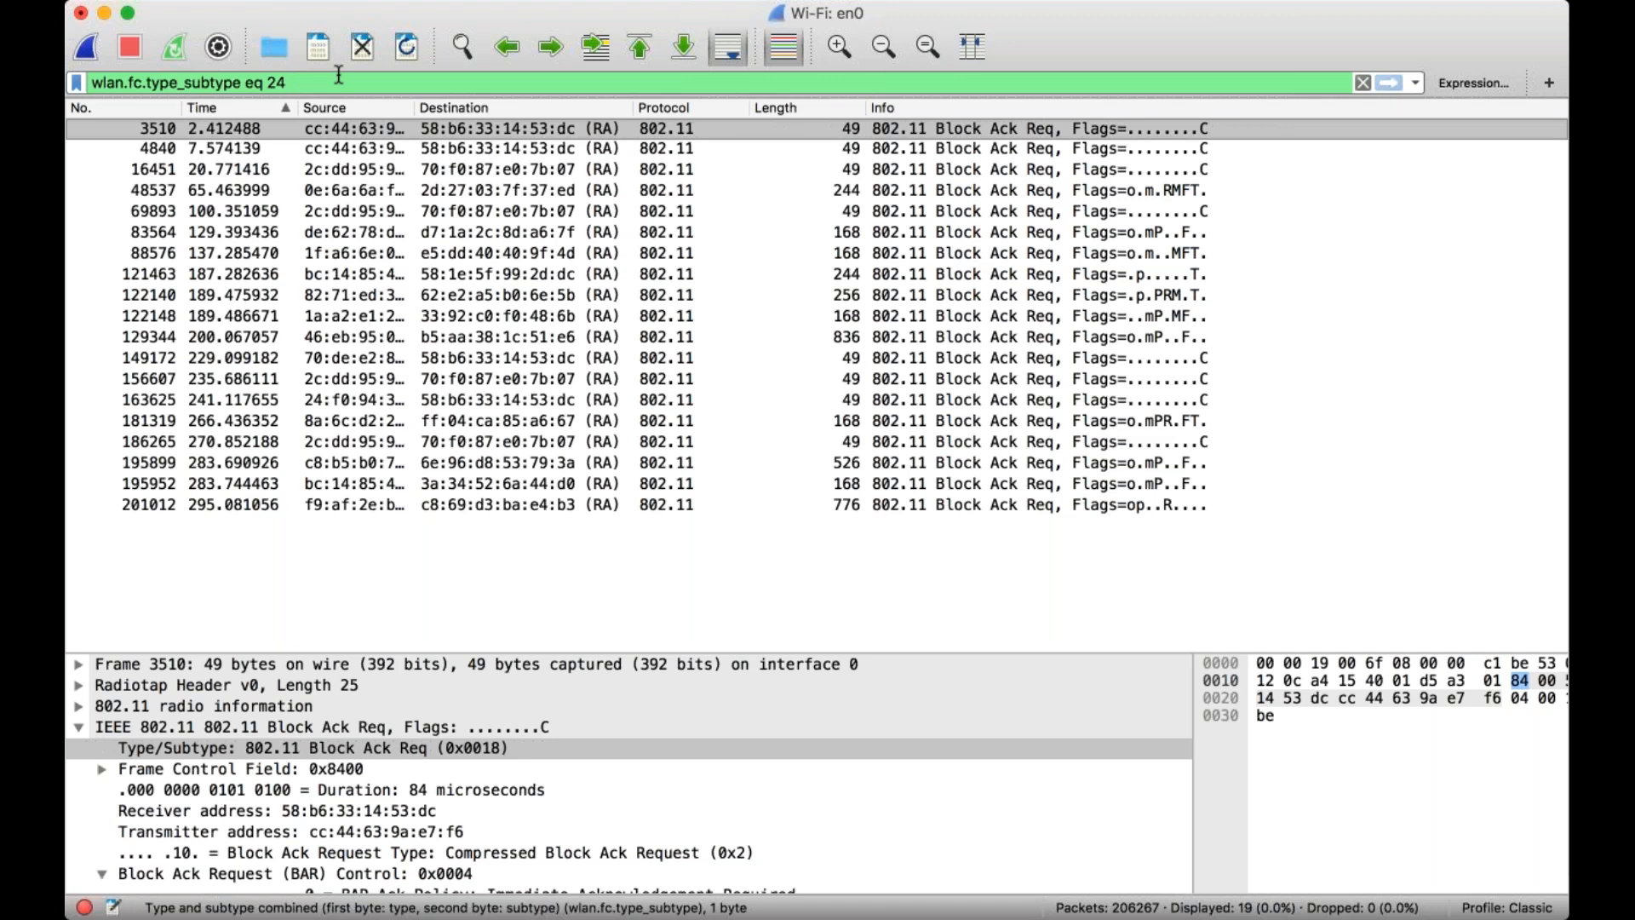
# Clear the subtype filter and apply the display filter wlan for all 802.11 traffic.
pyautogui.press('BackSpace')
pyautogui.press('BackSpace')
pyautogui.press('BackSpace')
pyautogui.press('BackSpace')
pyautogui.press('BackSpace')
pyautogui.press('BackSpace')
pyautogui.press('BackSpace')
pyautogui.press('BackSpace')
pyautogui.press('BackSpace')
pyautogui.press('BackSpace')
pyautogui.press('BackSpace')
pyautogui.press('BackSpace')
pyautogui.press('BackSpace')
pyautogui.press('BackSpace')
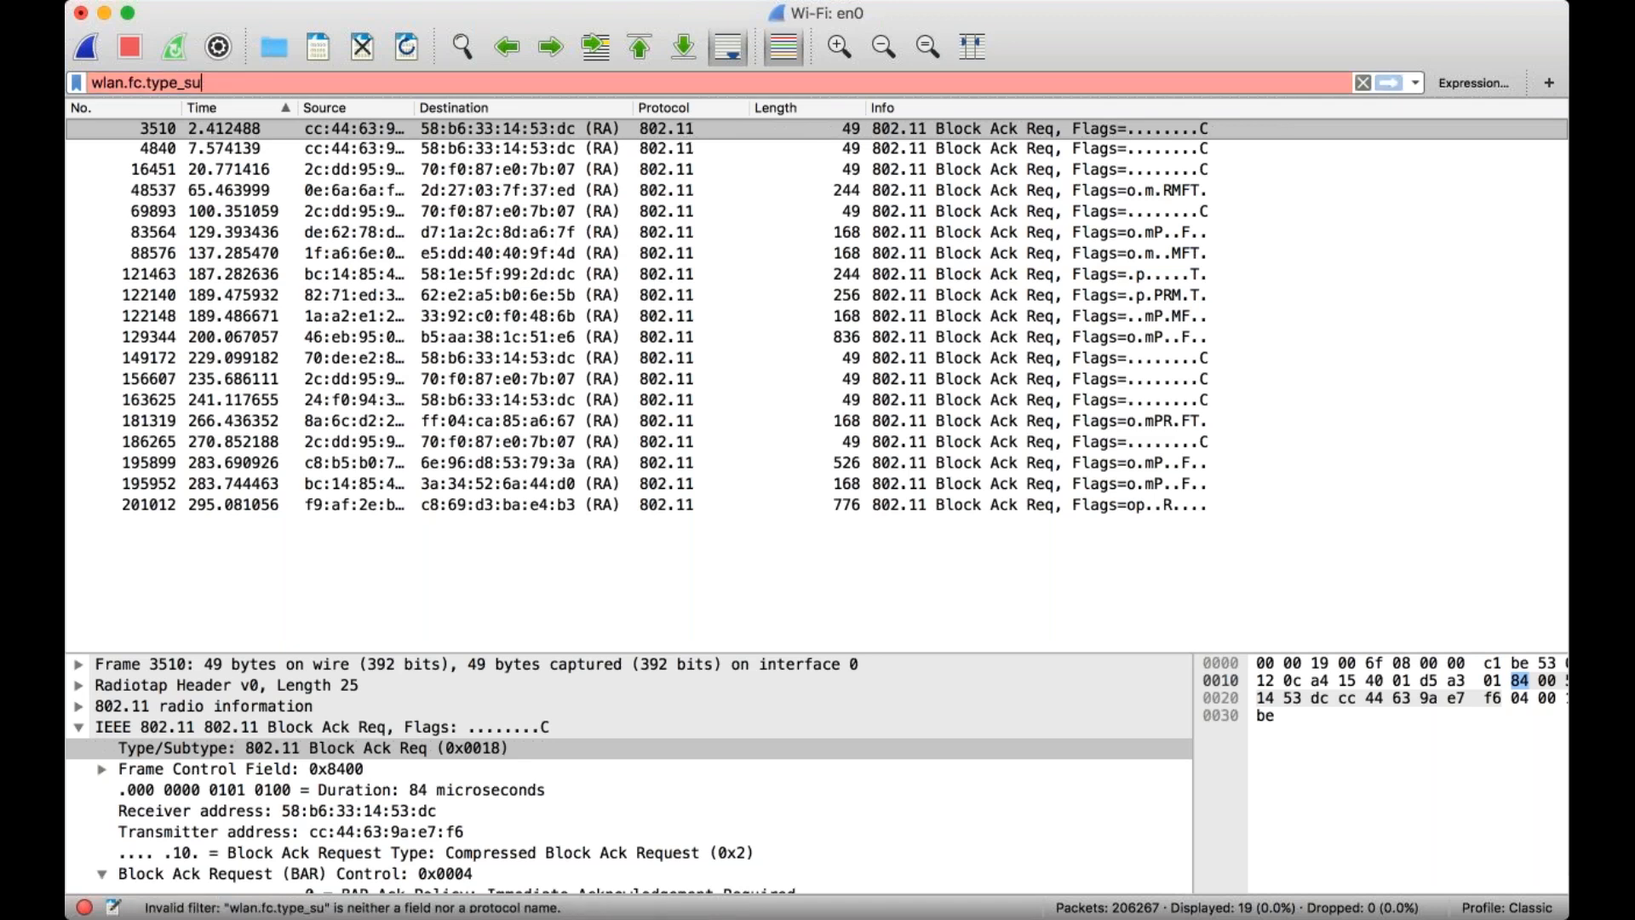
pyautogui.press('BackSpace')
pyautogui.press('BackSpace')
pyautogui.press('BackSpace')
pyautogui.press('BackSpace')
pyautogui.press('BackSpace')
pyautogui.press('BackSpace')
pyautogui.press('BackSpace')
pyautogui.press('BackSpace')
pyautogui.press('BackSpace')
pyautogui.press('BackSpace')
pyautogui.press('BackSpace')
pyautogui.press('BackSpace')
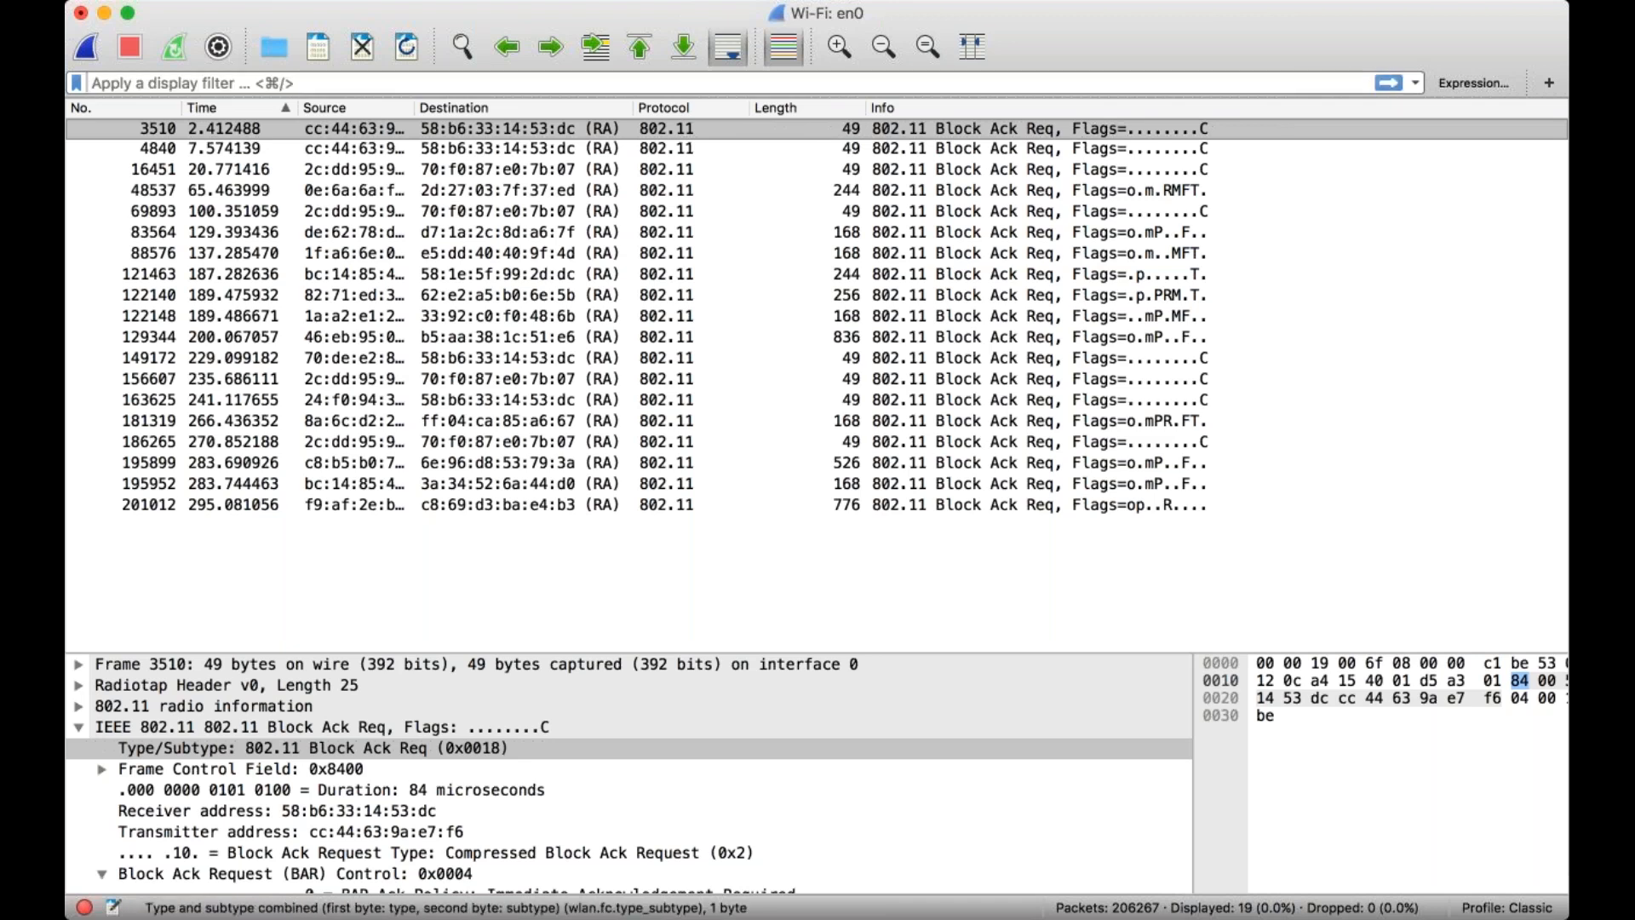
pyautogui.write('wlan')
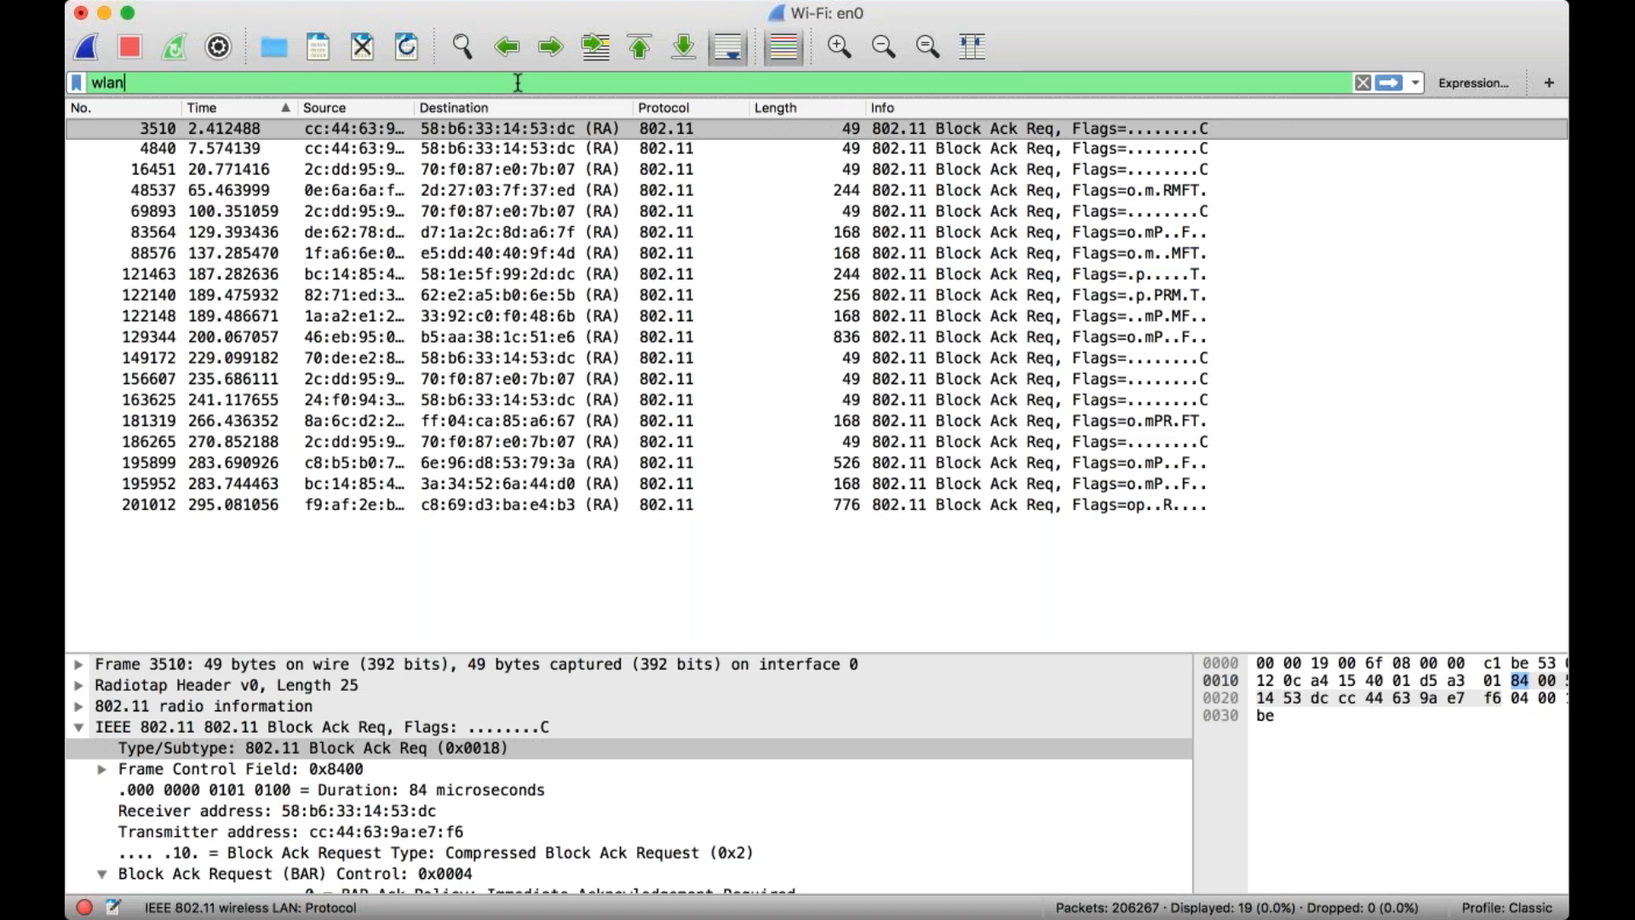
pyautogui.write('/')
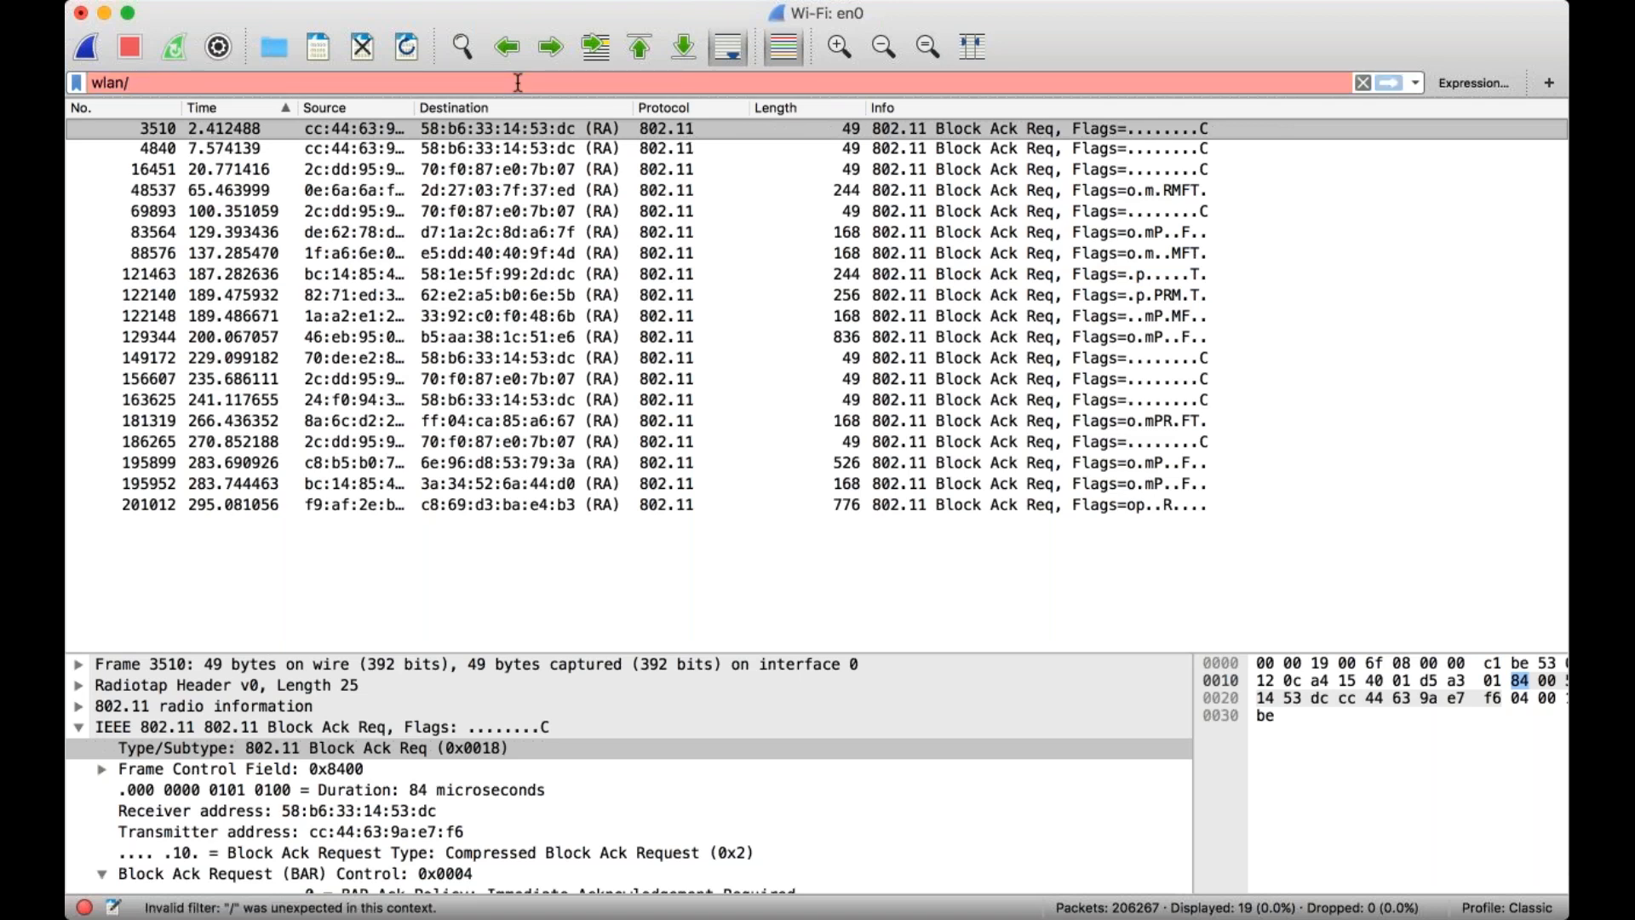
pyautogui.press('BackSpace')
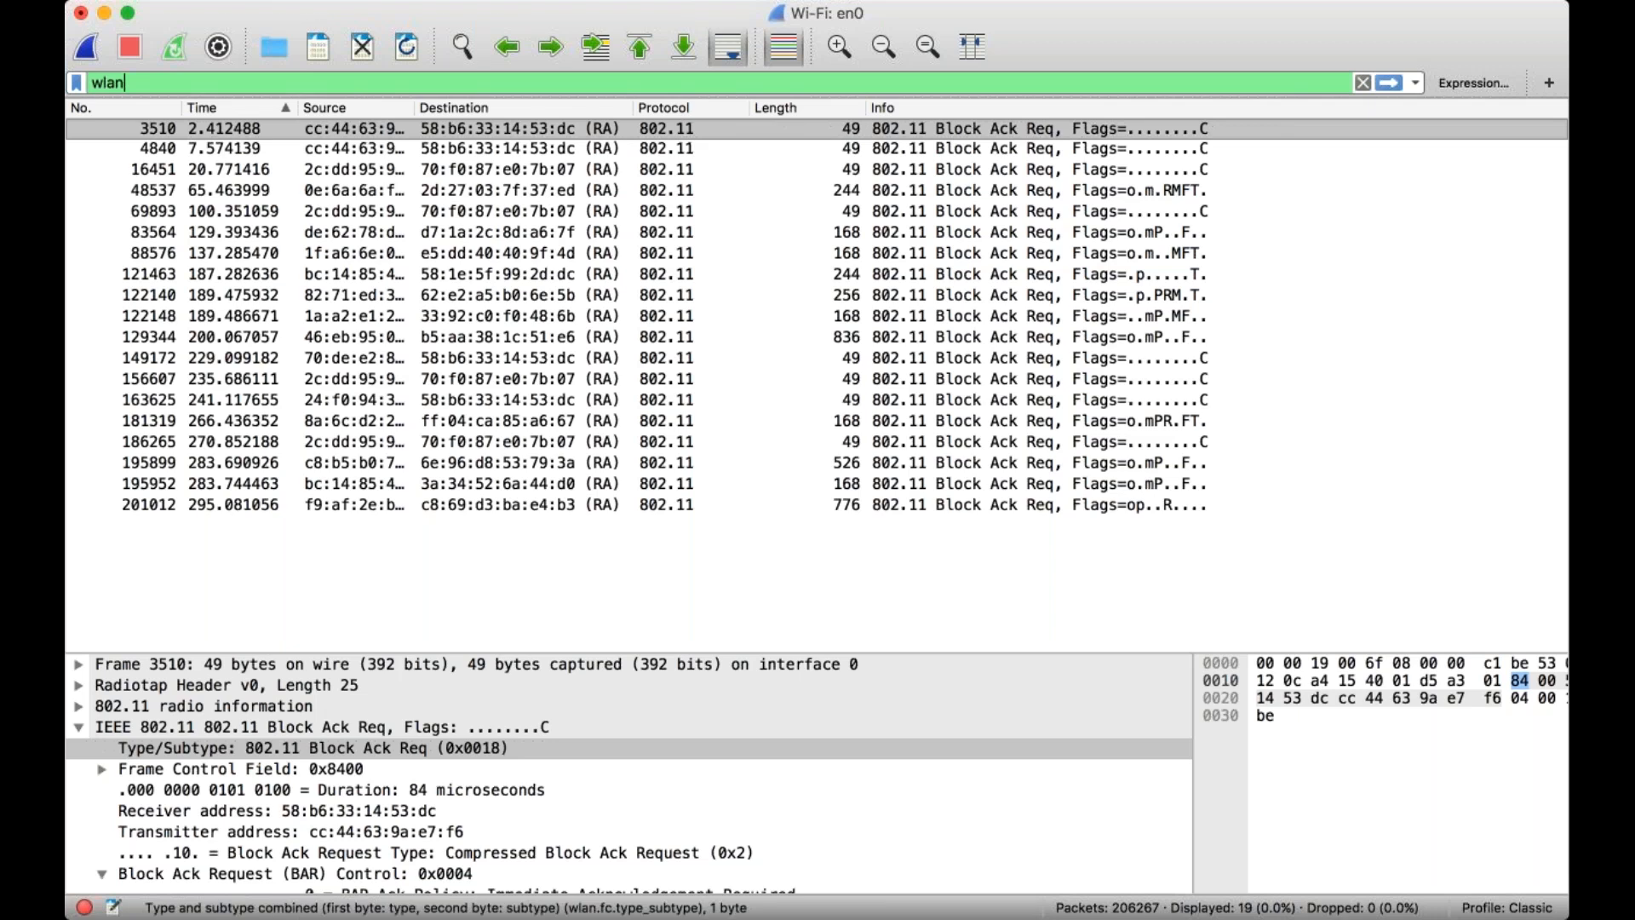
pyautogui.click(1387, 81)
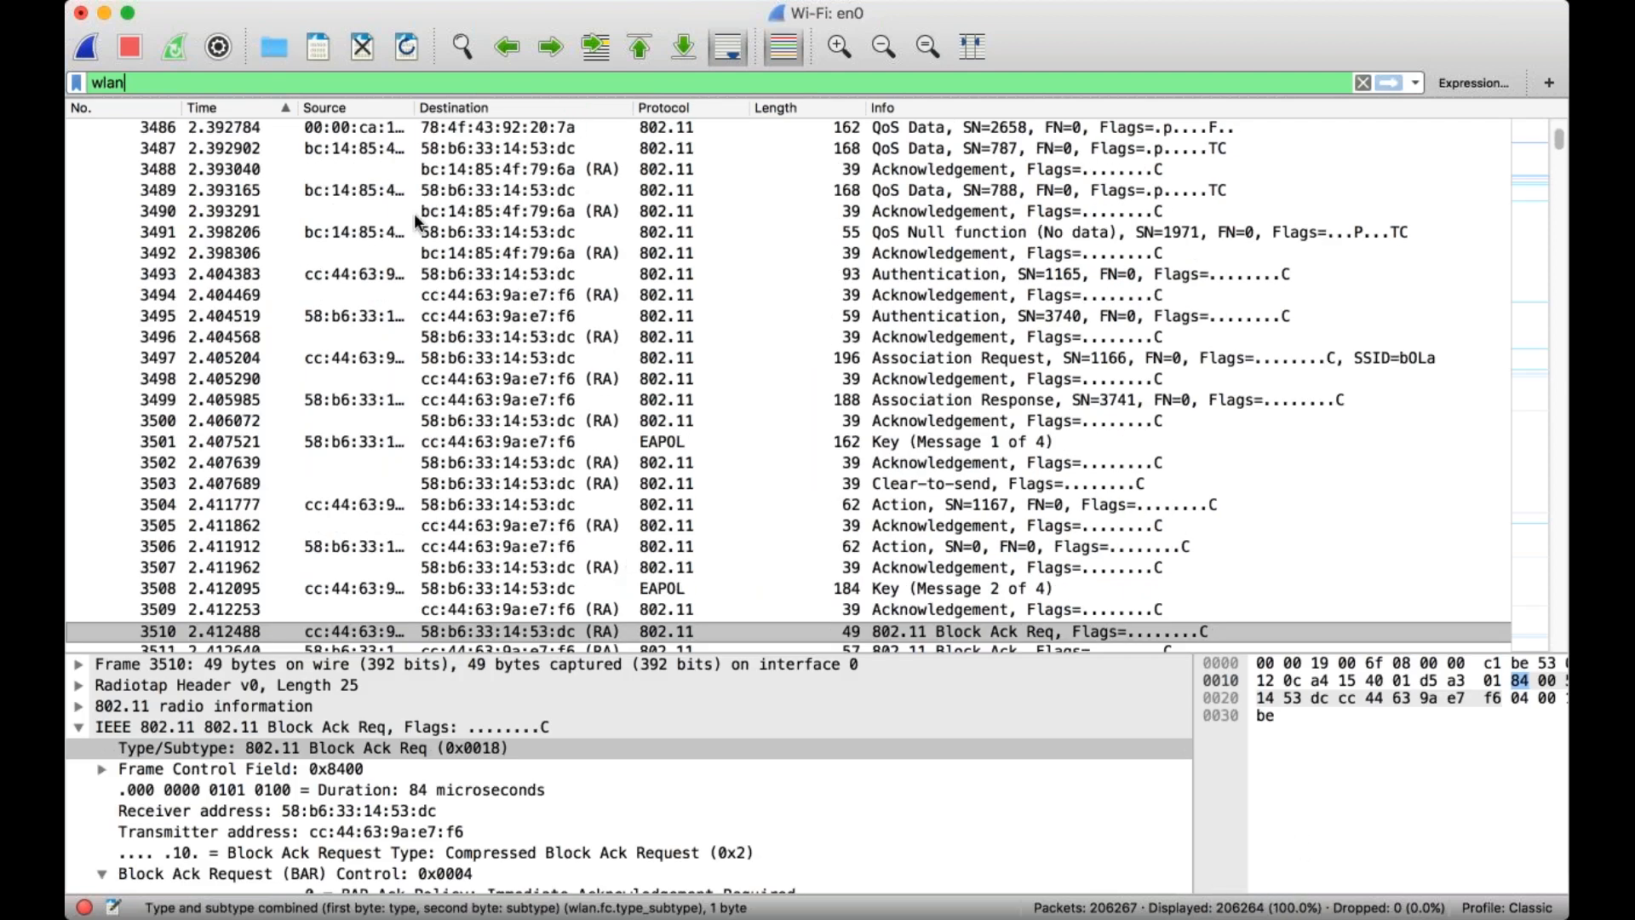
# Rewrite the display filter as wlan.addr eq aa:bb:dd:cc:ee:ff without applying it.
pyautogui.press('BackSpace')
pyautogui.press('BackSpace')
pyautogui.press('BackSpace')
pyautogui.press('BackSpace')
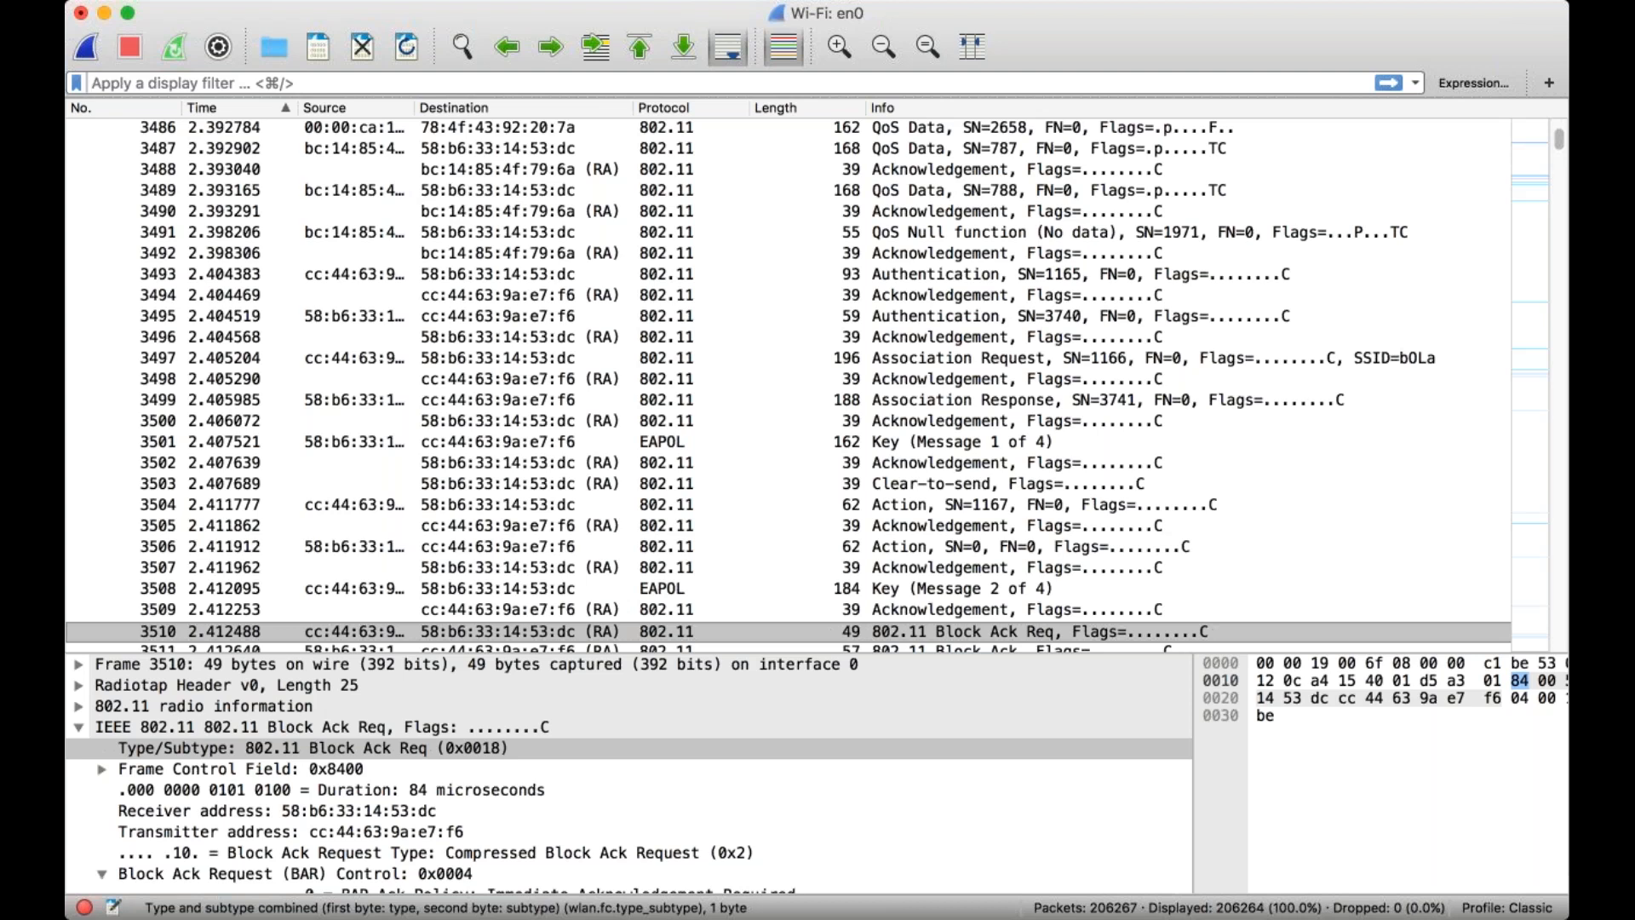
pyautogui.write('wlan')
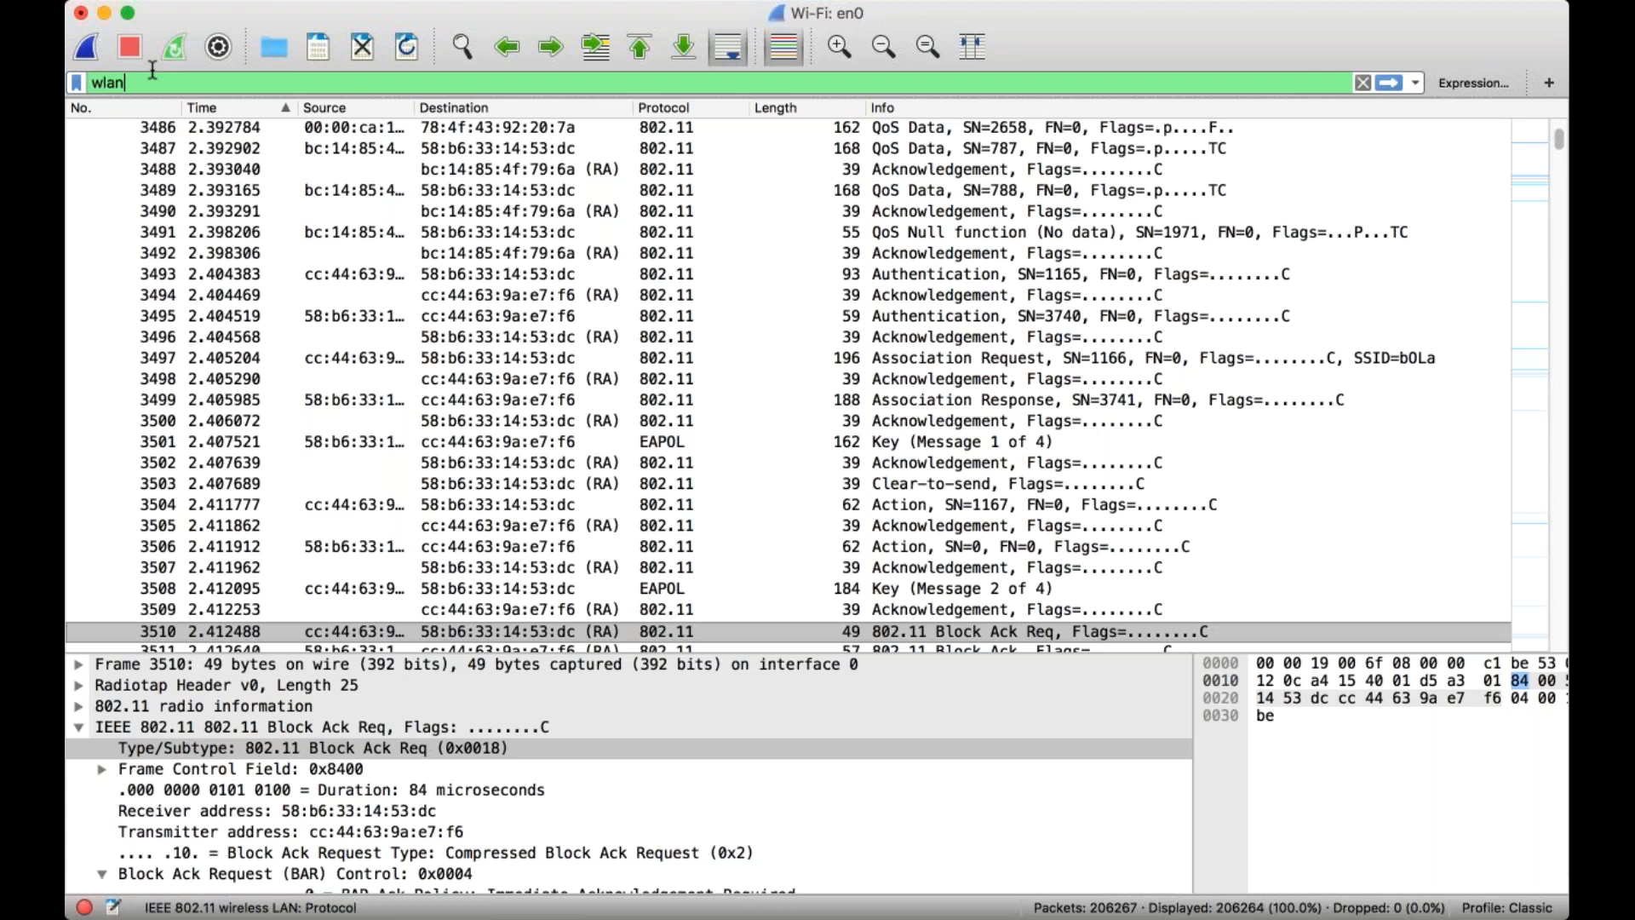
pyautogui.write('.')
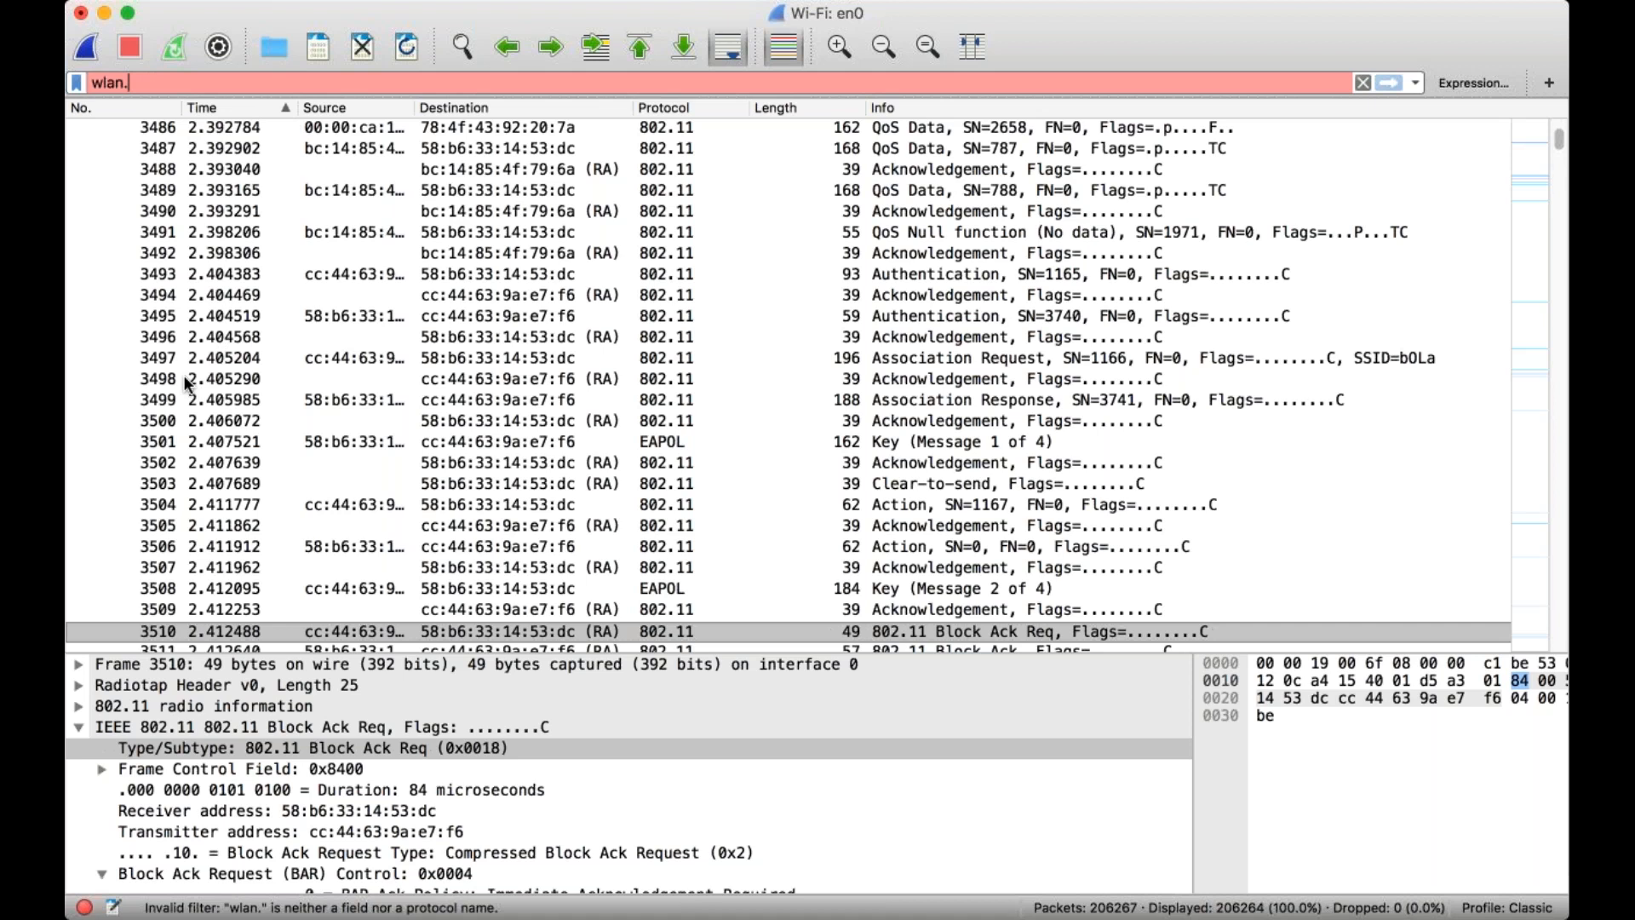
pyautogui.write('addr')
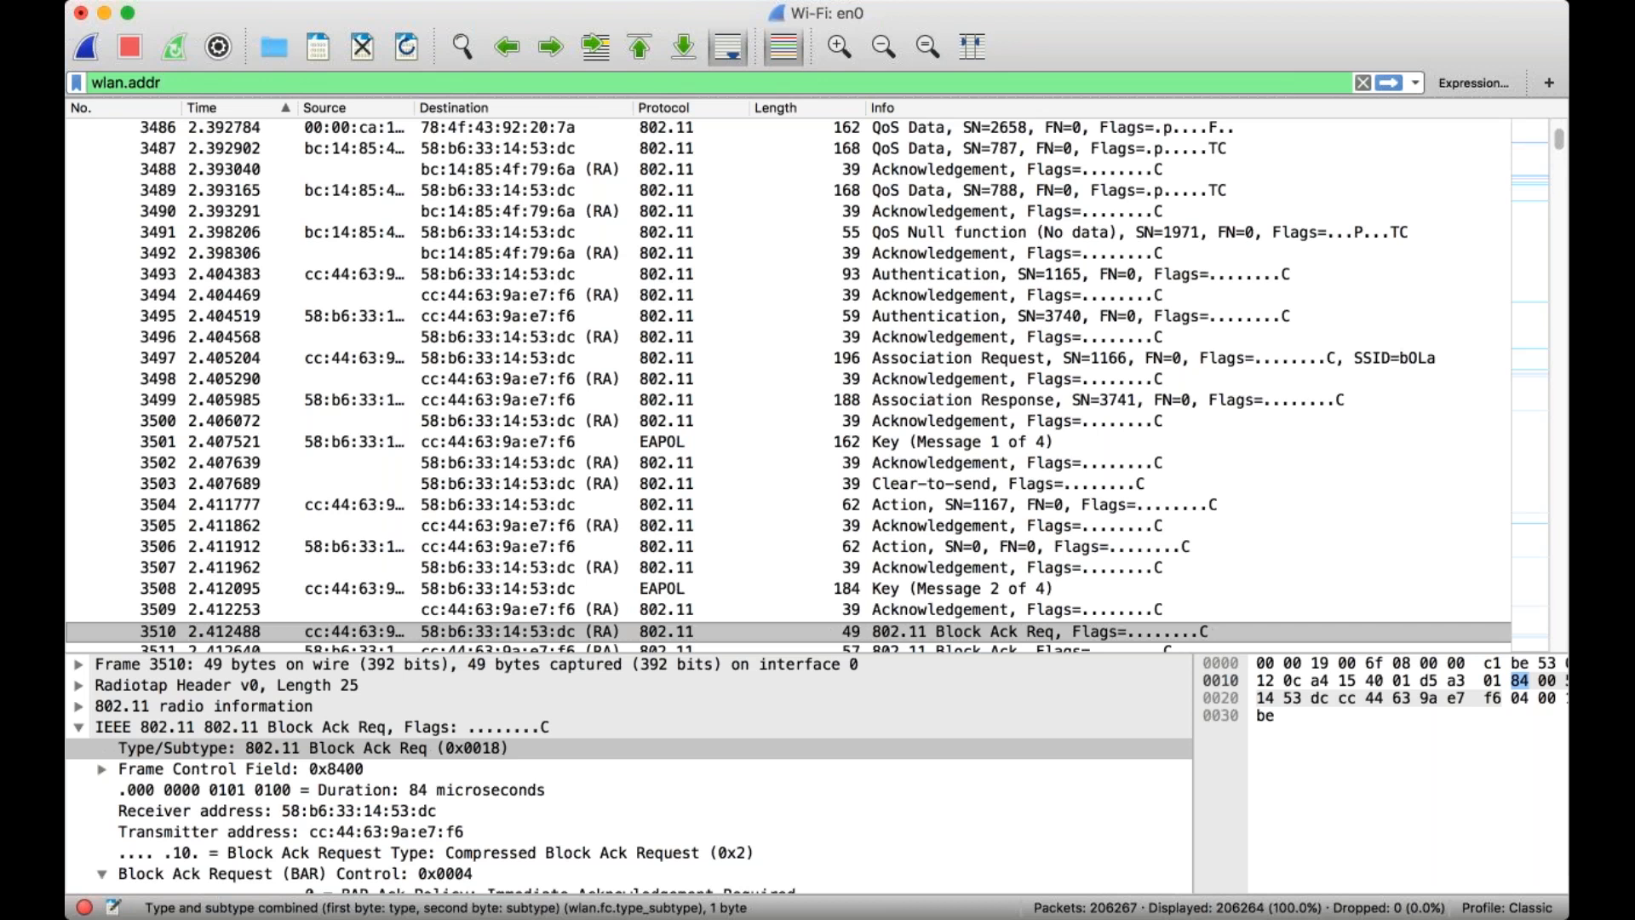
pyautogui.write('eq')
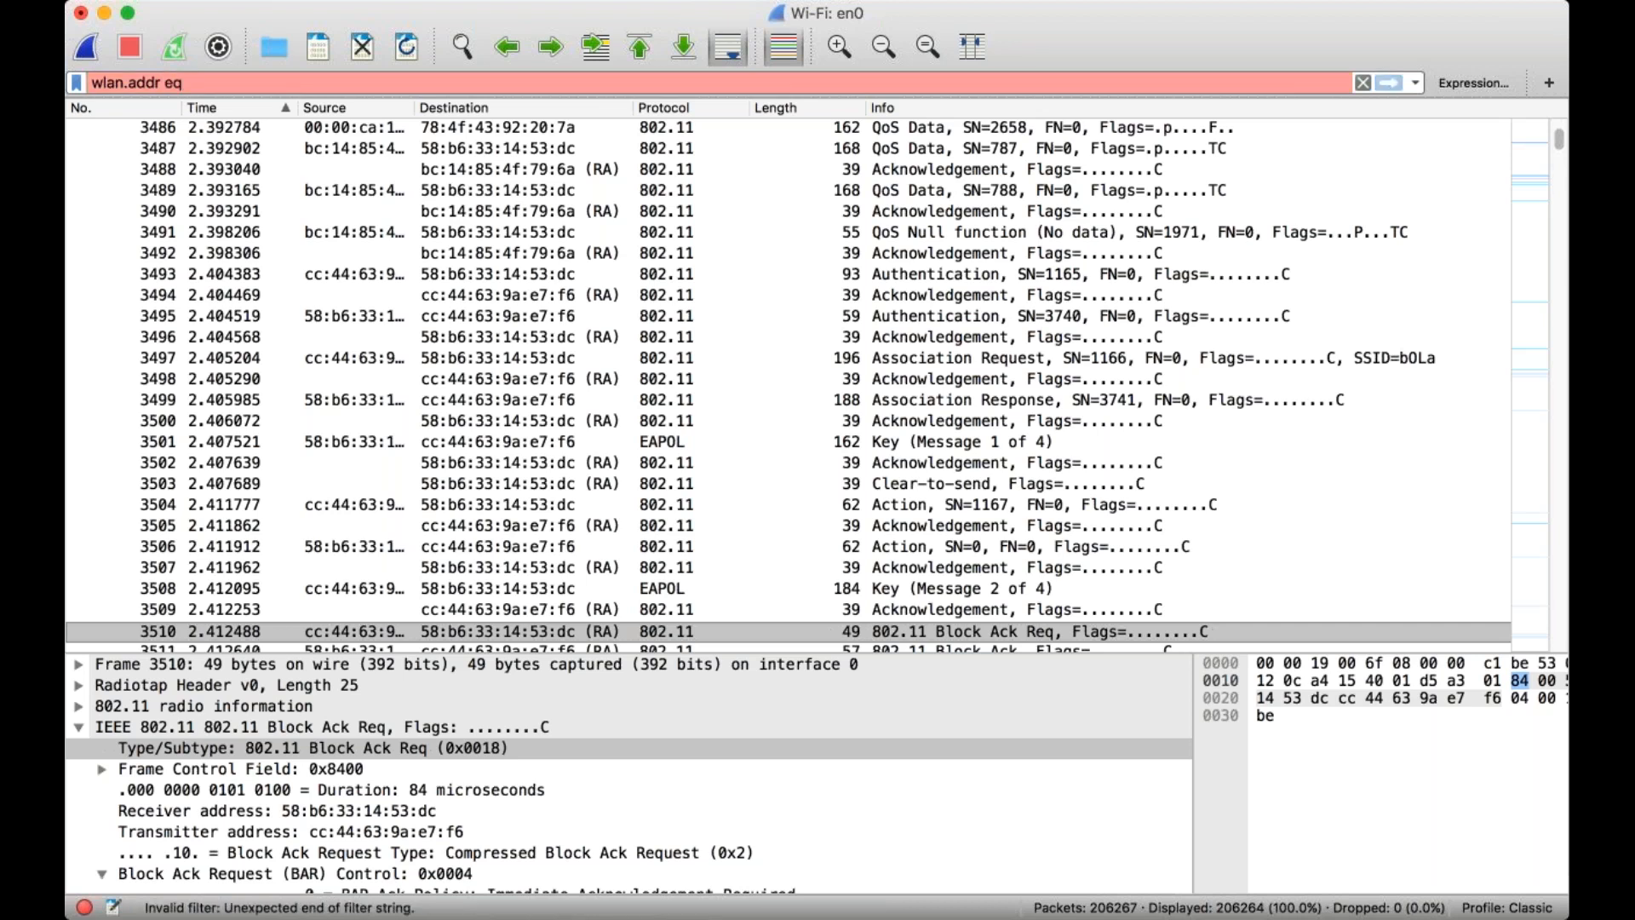
pyautogui.write(' aa:')
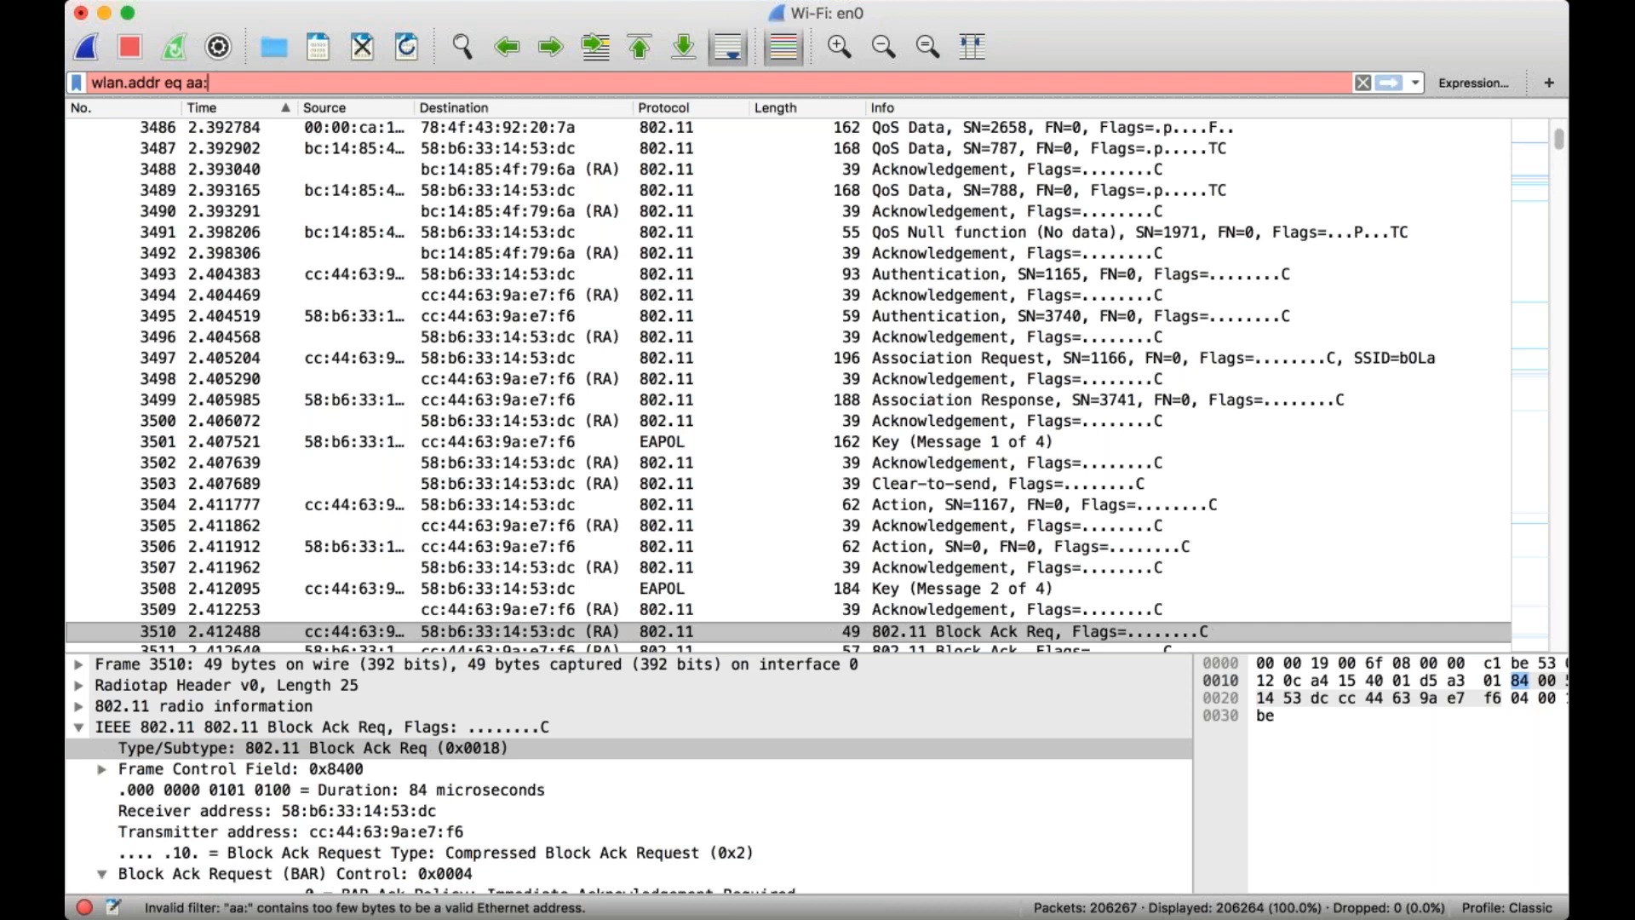
pyautogui.write('bb:')
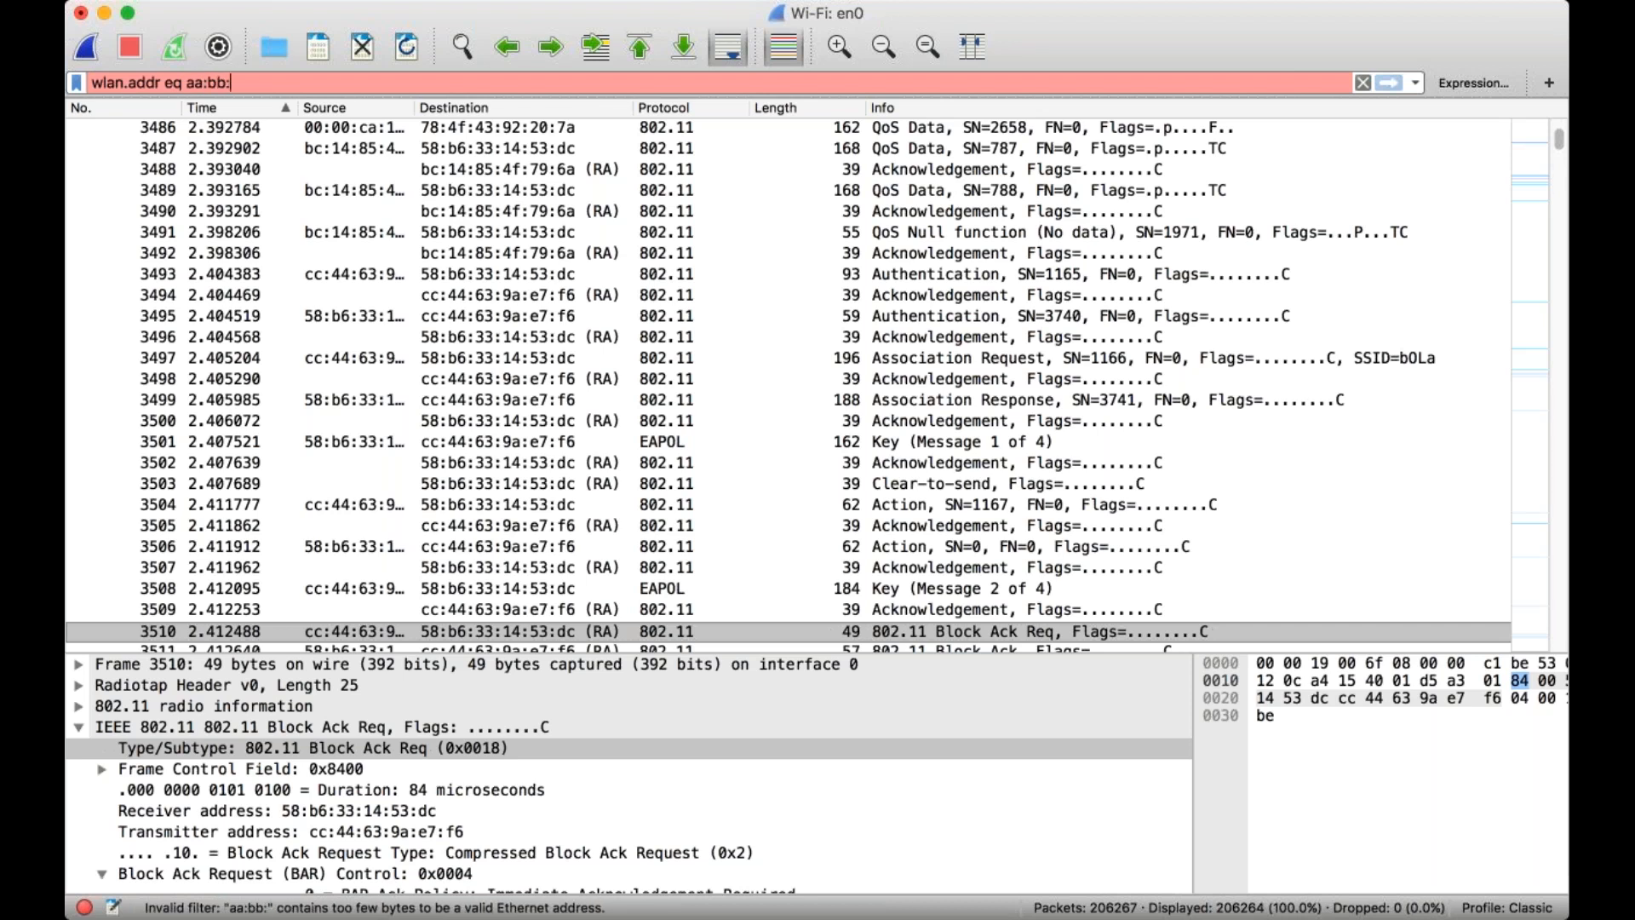
pyautogui.write('dd:cc:')
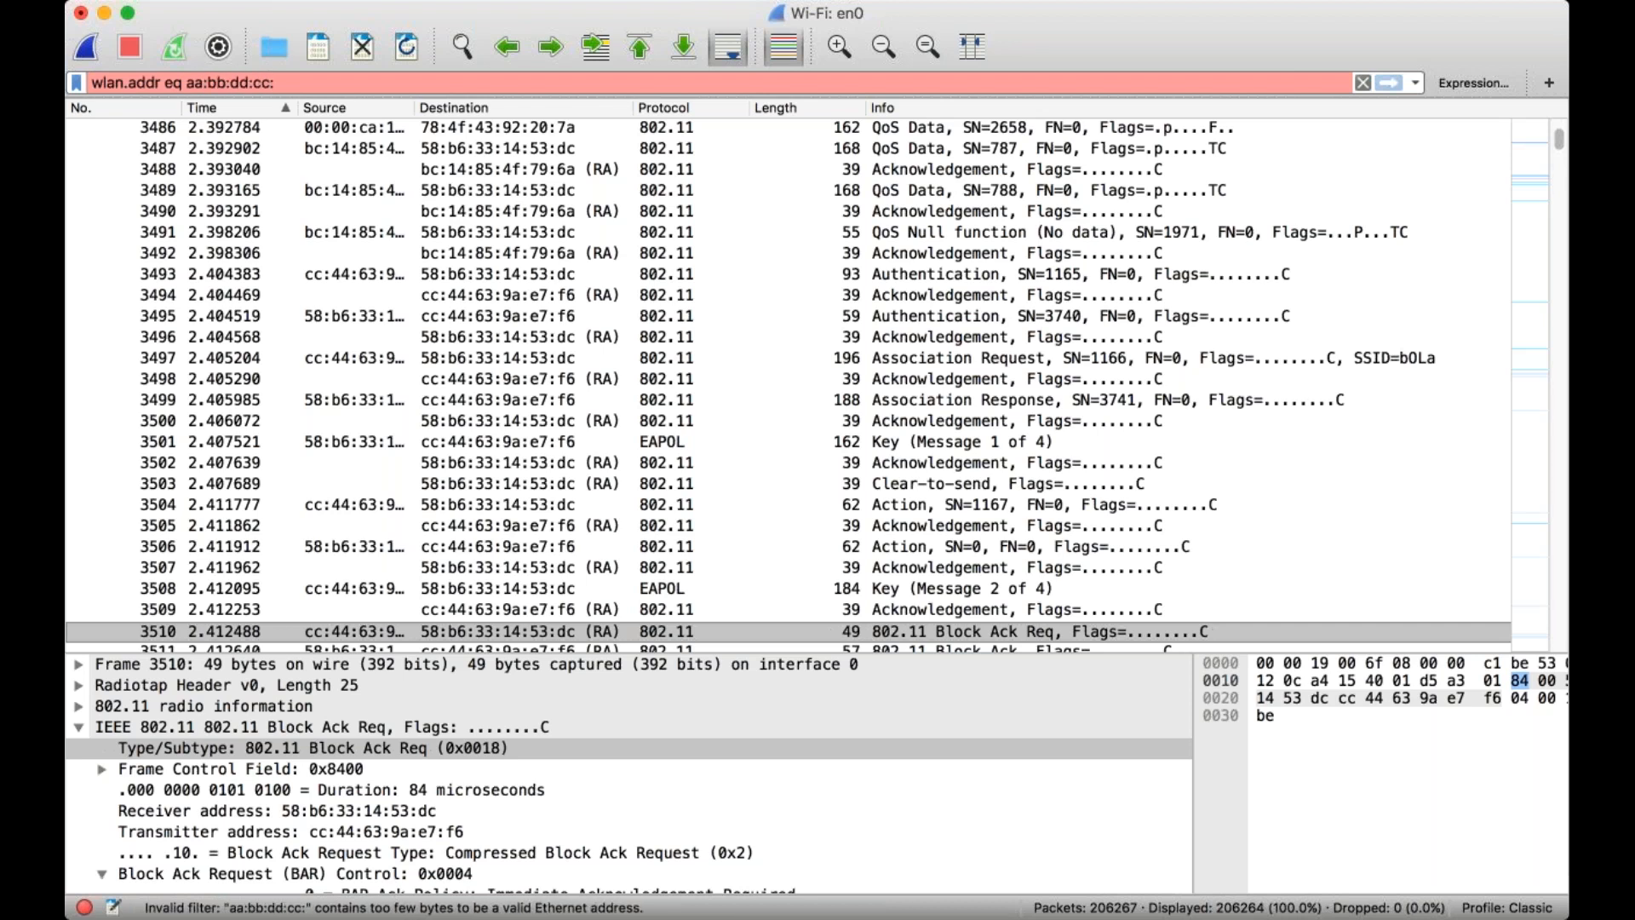
pyautogui.write('ee:ff')
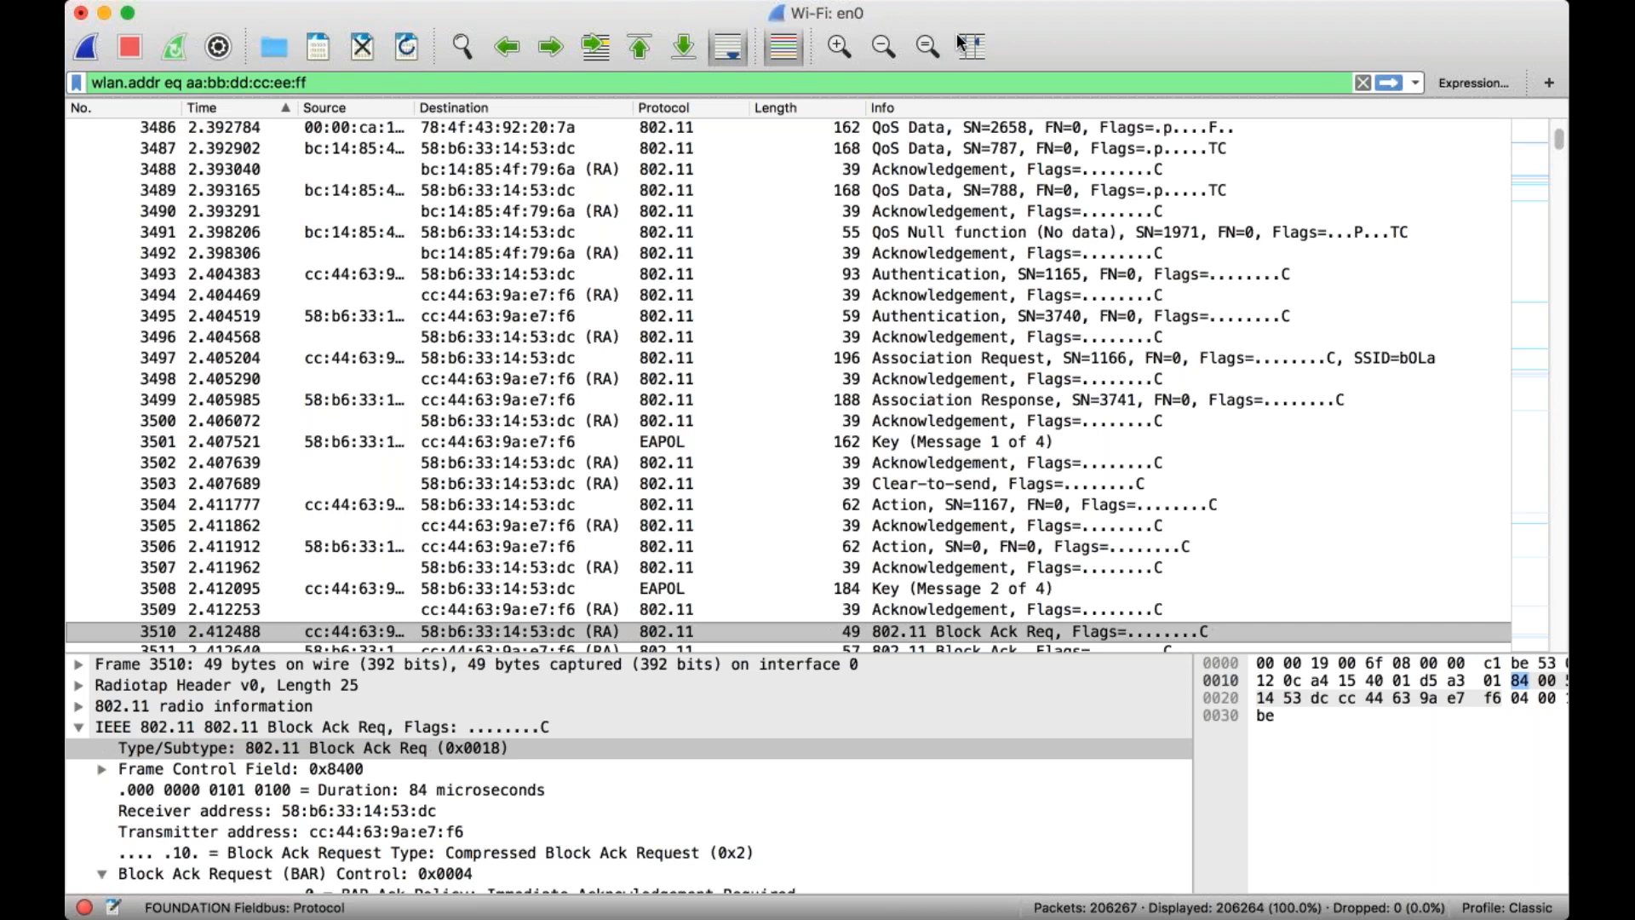
# Replace the address expression in the display filter with wlan.fc.type eq 1 and apply it.
pyautogui.press('BackSpace')
pyautogui.press('BackSpace')
pyautogui.press('BackSpace')
pyautogui.press('BackSpace')
pyautogui.press('BackSpace')
pyautogui.press('BackSpace')
pyautogui.press('BackSpace')
pyautogui.press('BackSpace')
pyautogui.press('BackSpace')
pyautogui.press('BackSpace')
pyautogui.press('BackSpace')
pyautogui.press('BackSpace')
pyautogui.press('BackSpace')
pyautogui.press('BackSpace')
pyautogui.press('BackSpace')
pyautogui.press('BackSpace')
pyautogui.press('BackSpace')
pyautogui.press('BackSpace')
pyautogui.press('BackSpace')
pyautogui.press('BackSpace')
pyautogui.press('BackSpace')
pyautogui.press('BackSpace')
pyautogui.press('BackSpace')
pyautogui.press('BackSpace')
pyautogui.press('BackSpace')
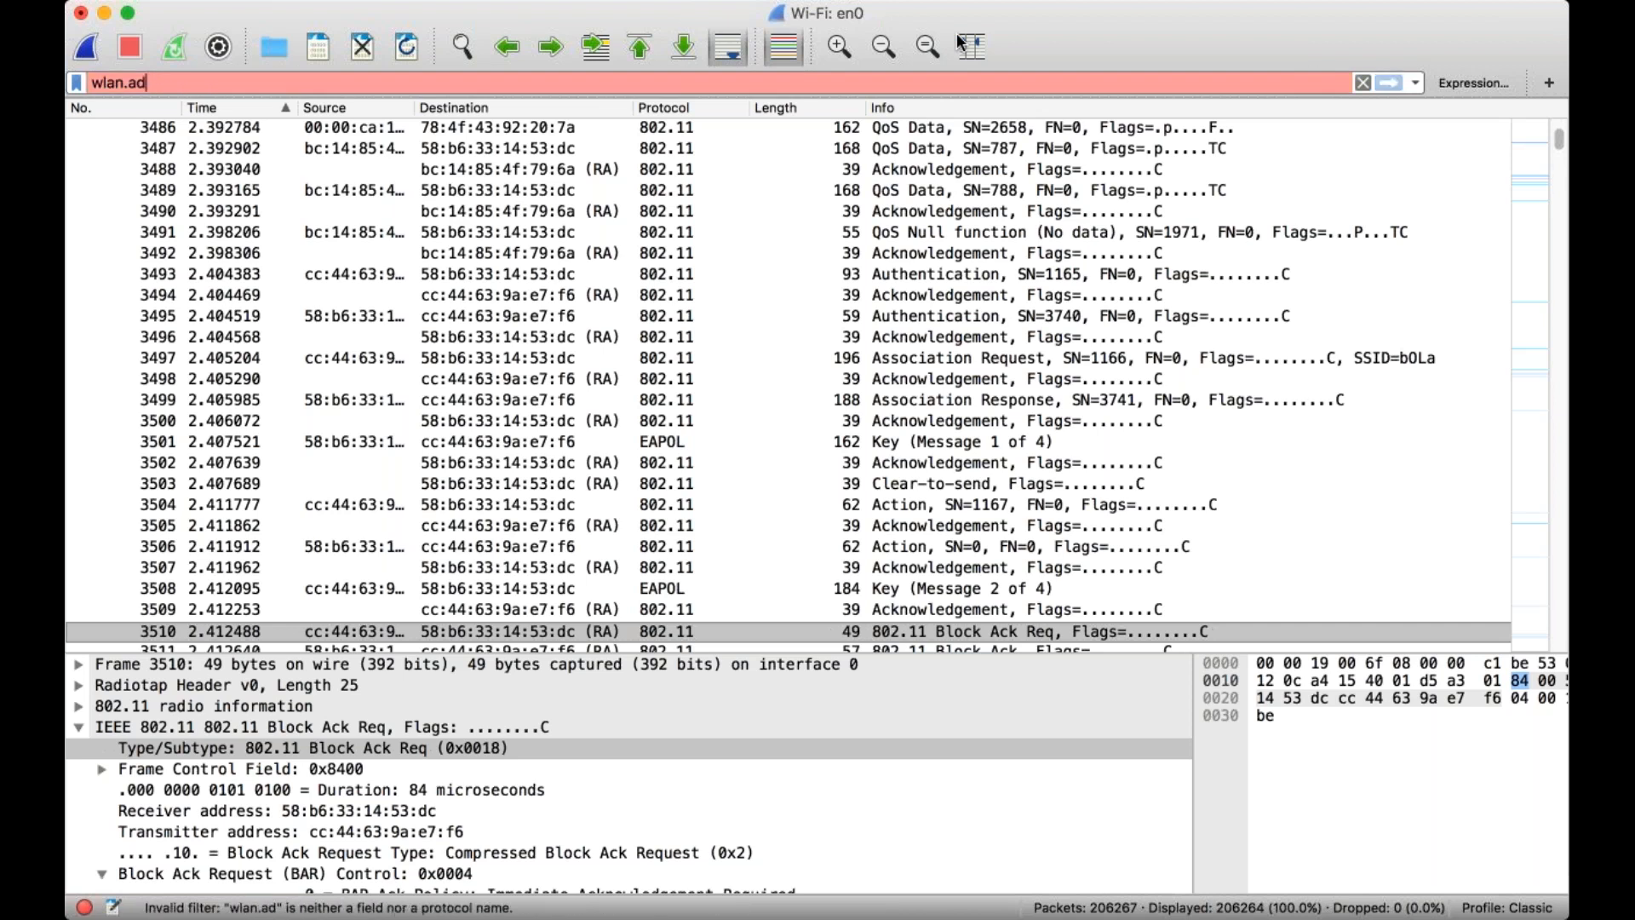
pyautogui.press('BackSpace')
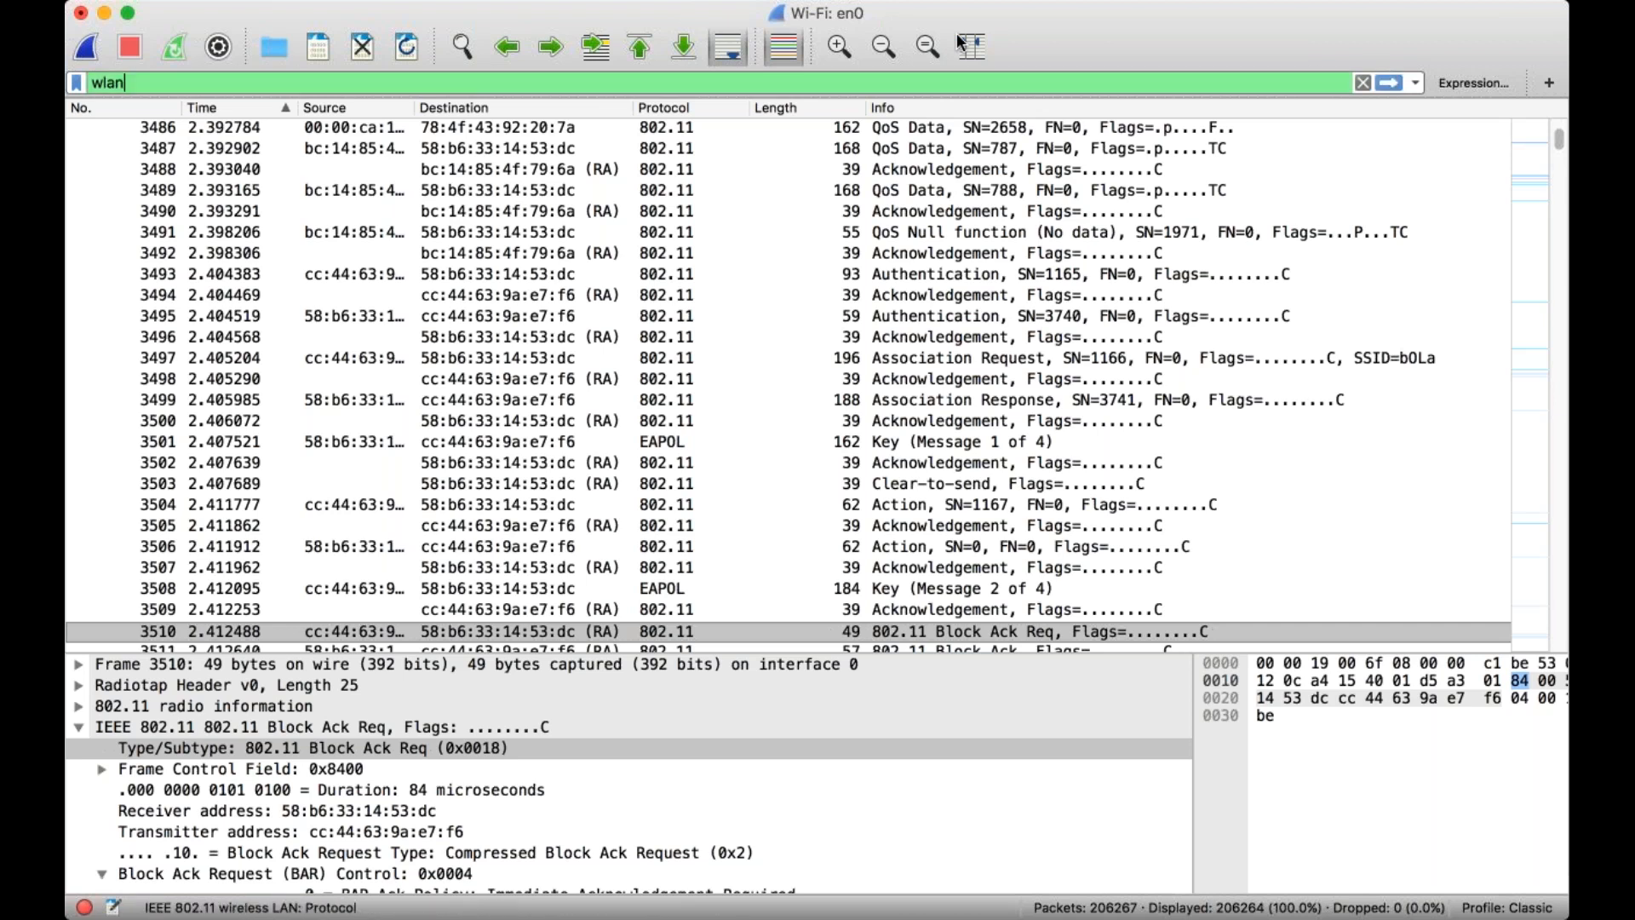
pyautogui.write('.')
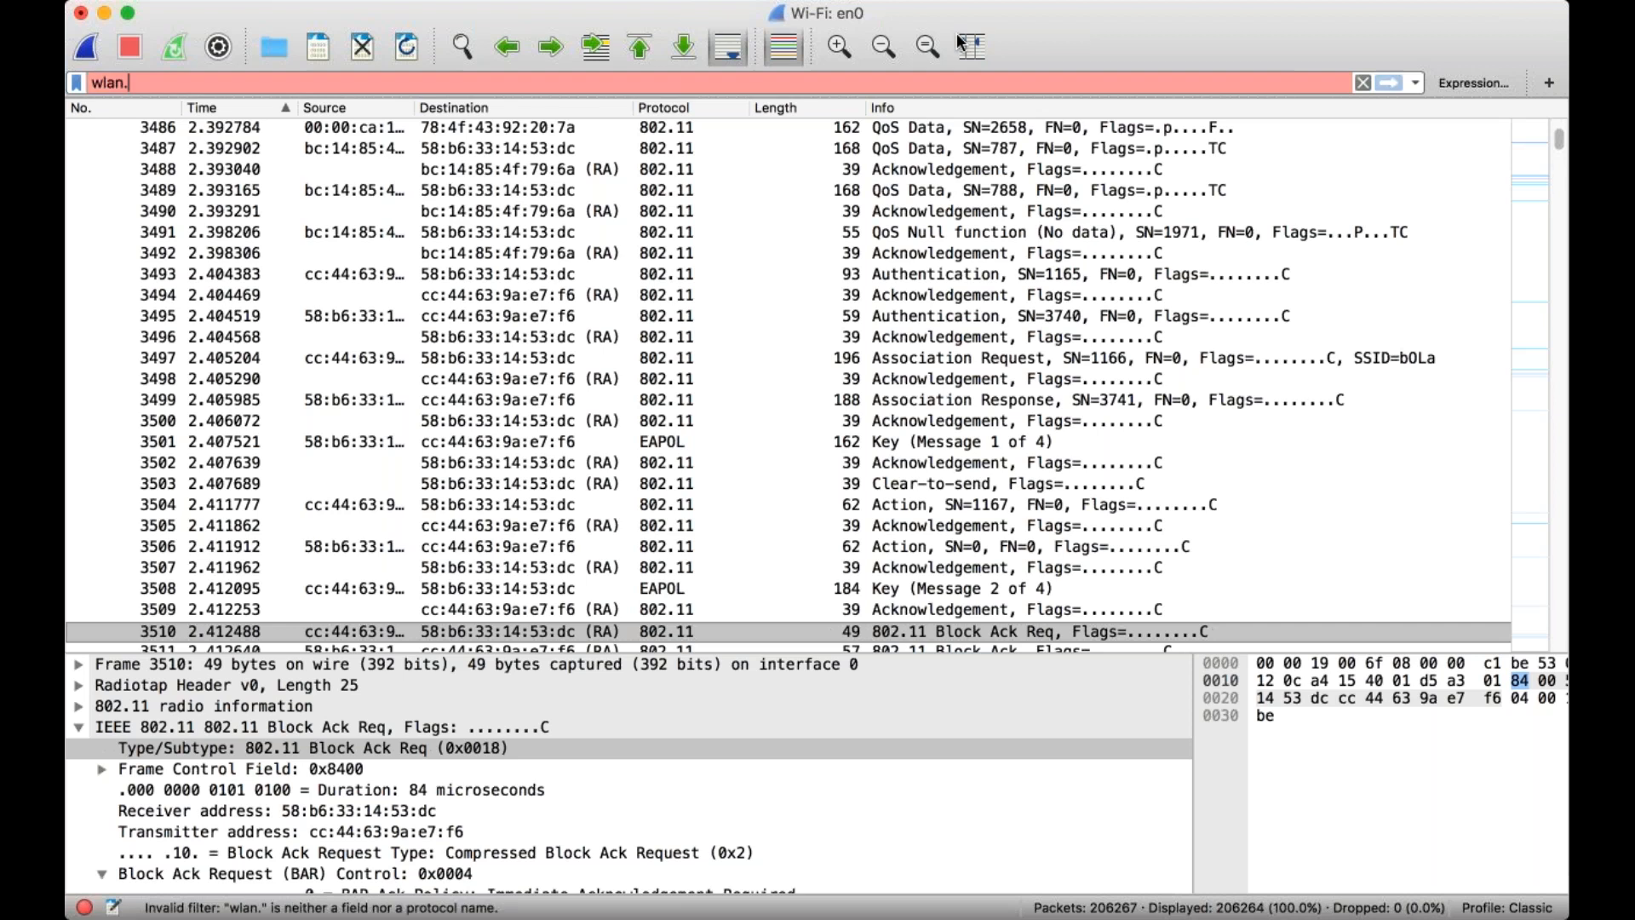
pyautogui.write('fc')
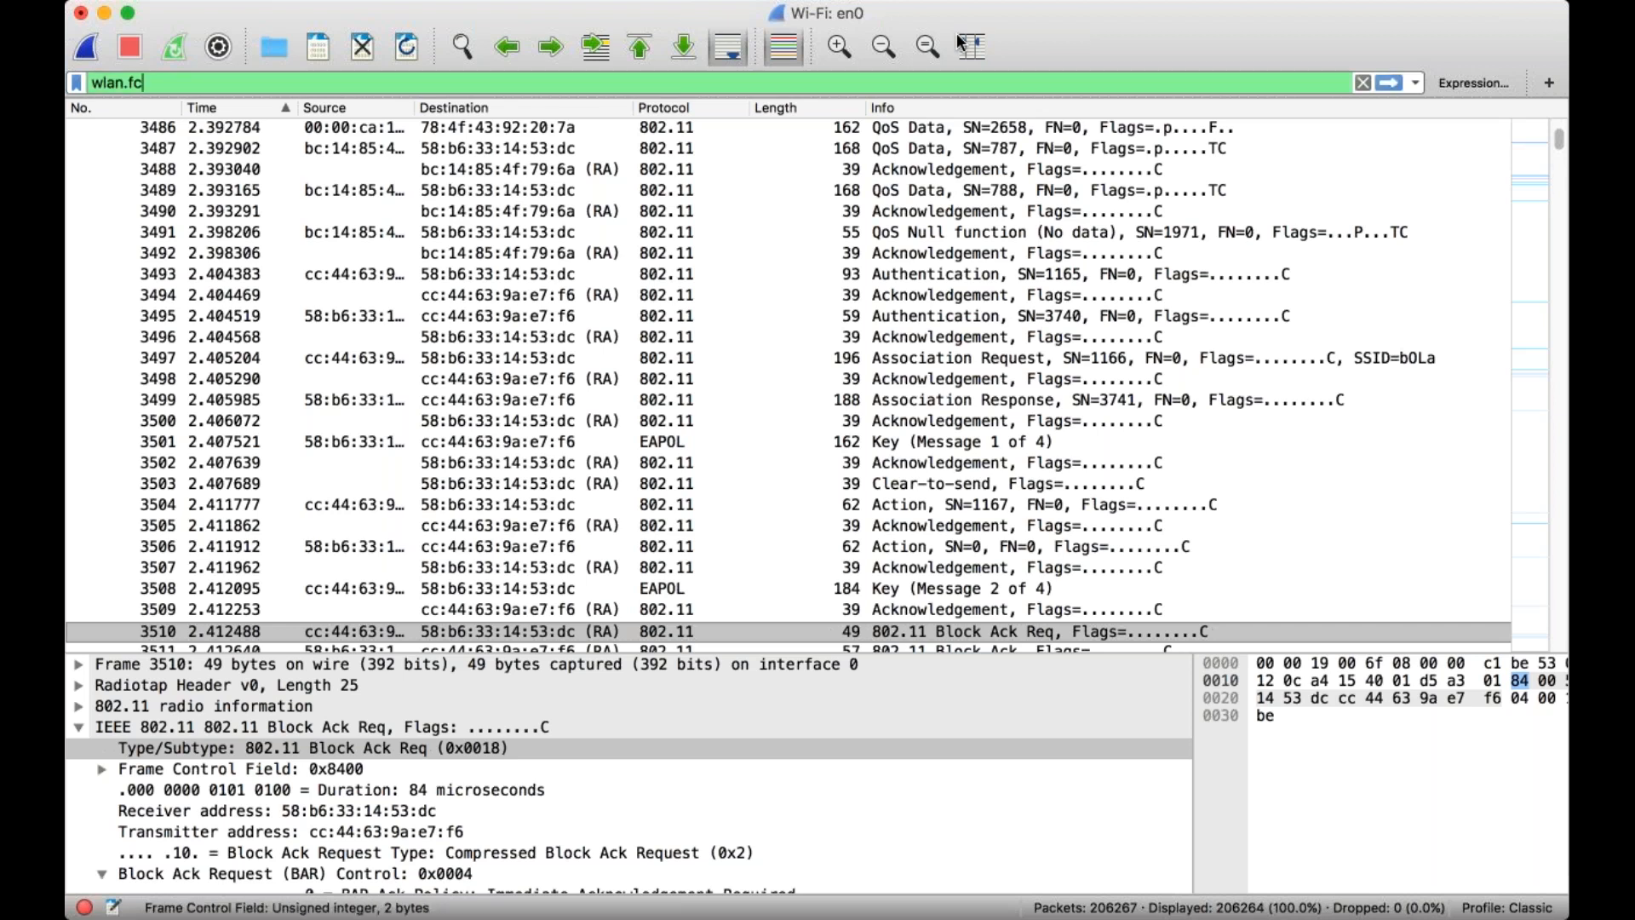
pyautogui.write('.')
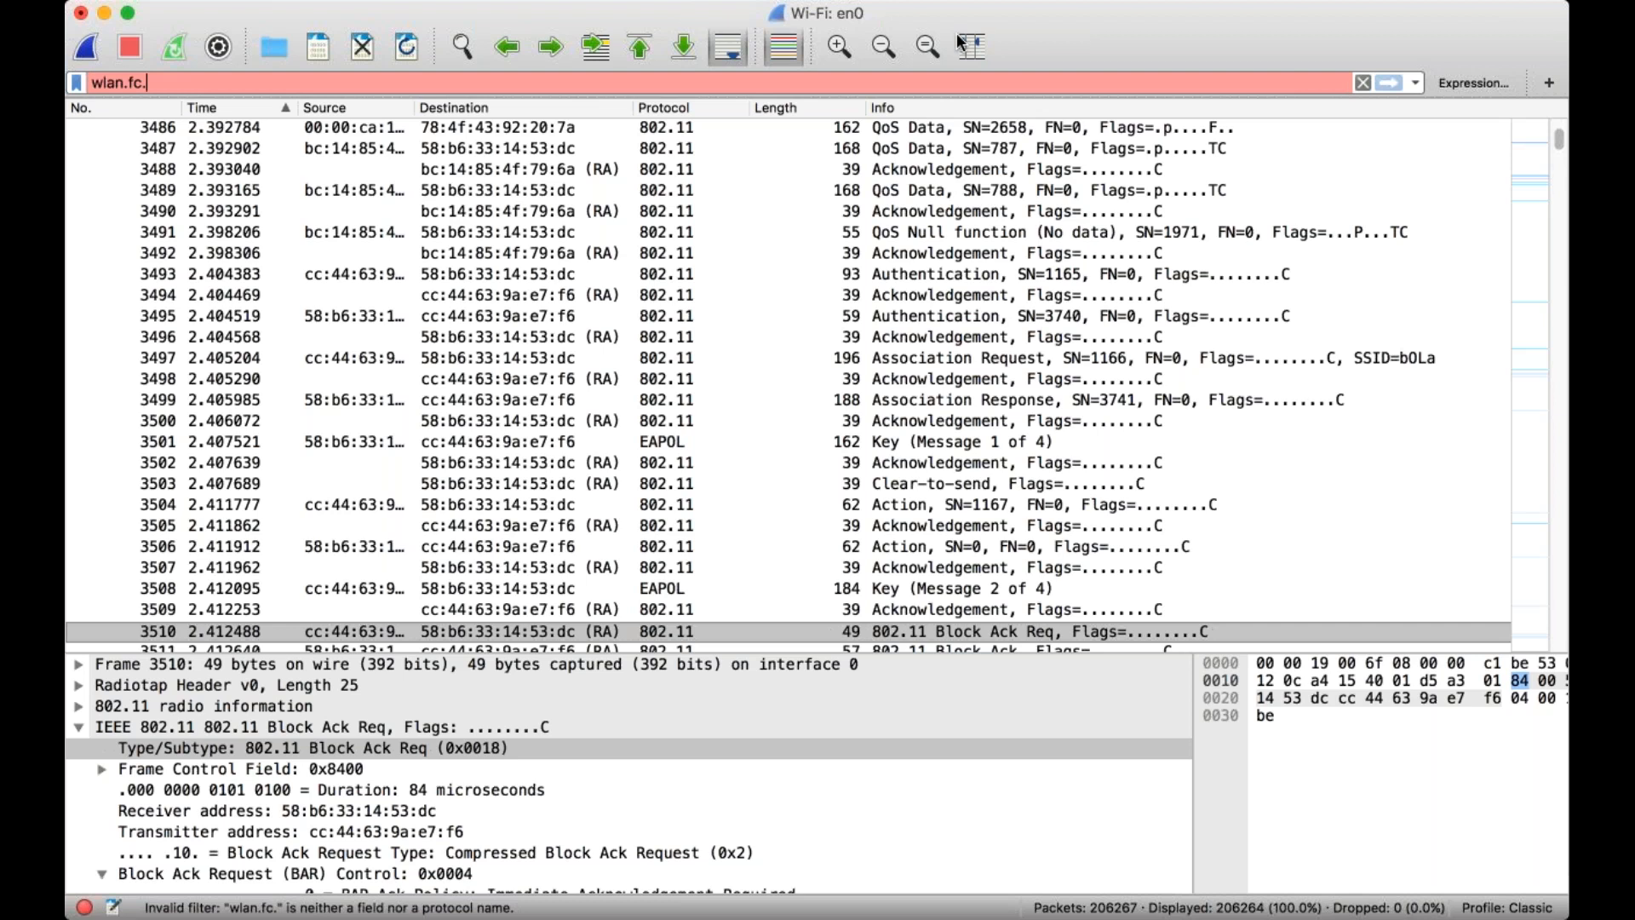
pyautogui.write('type')
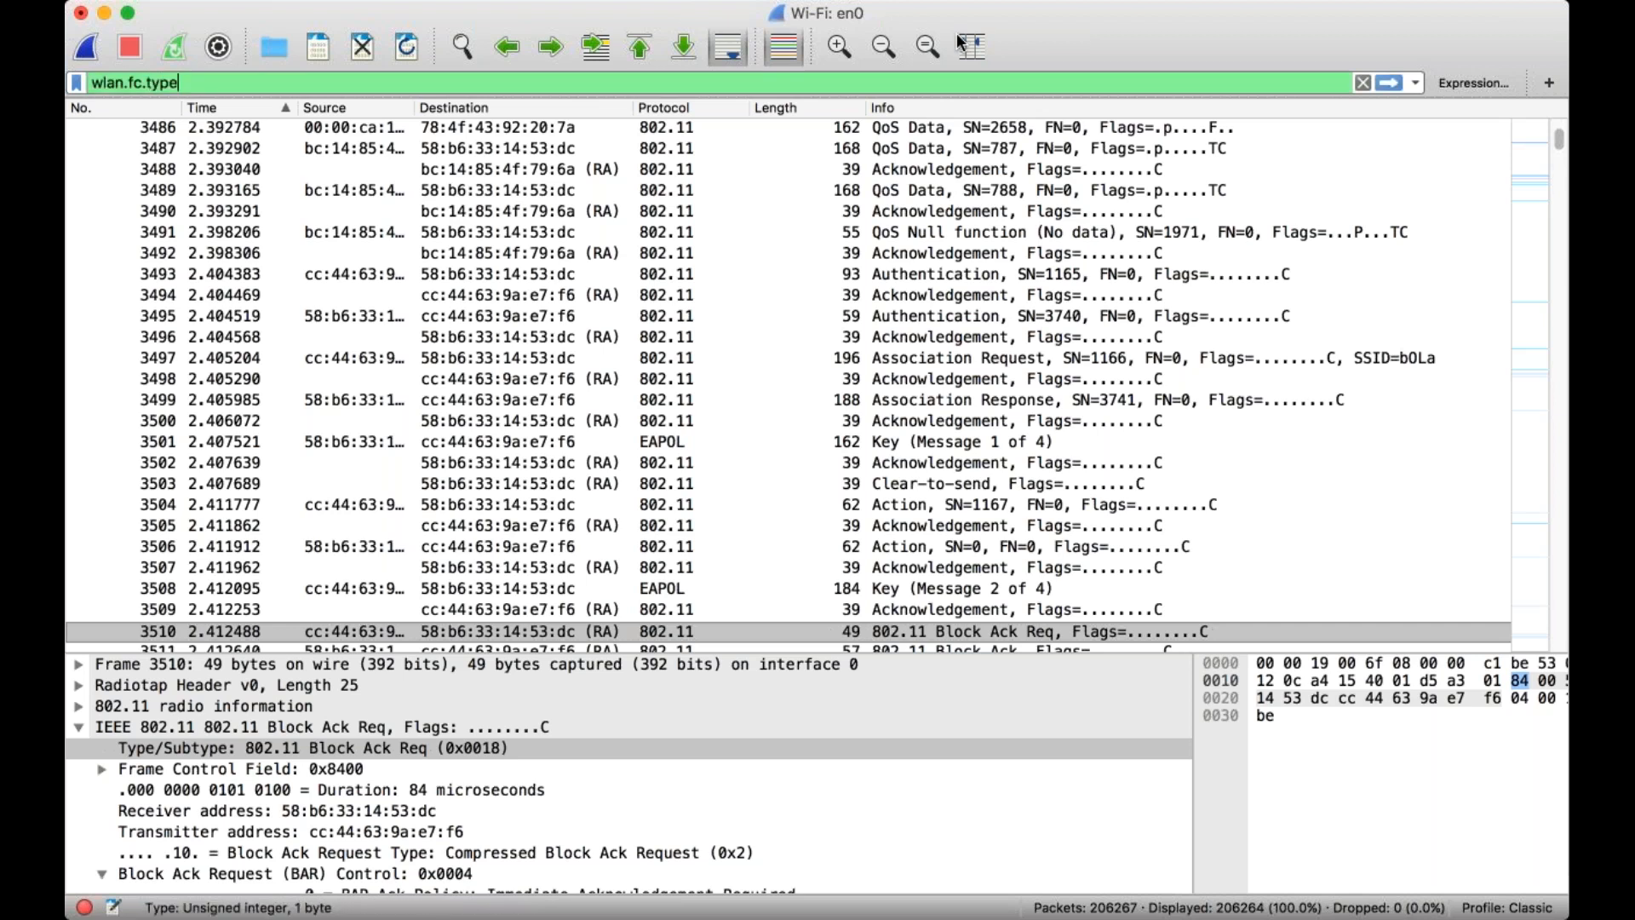
pyautogui.write(' eq ')
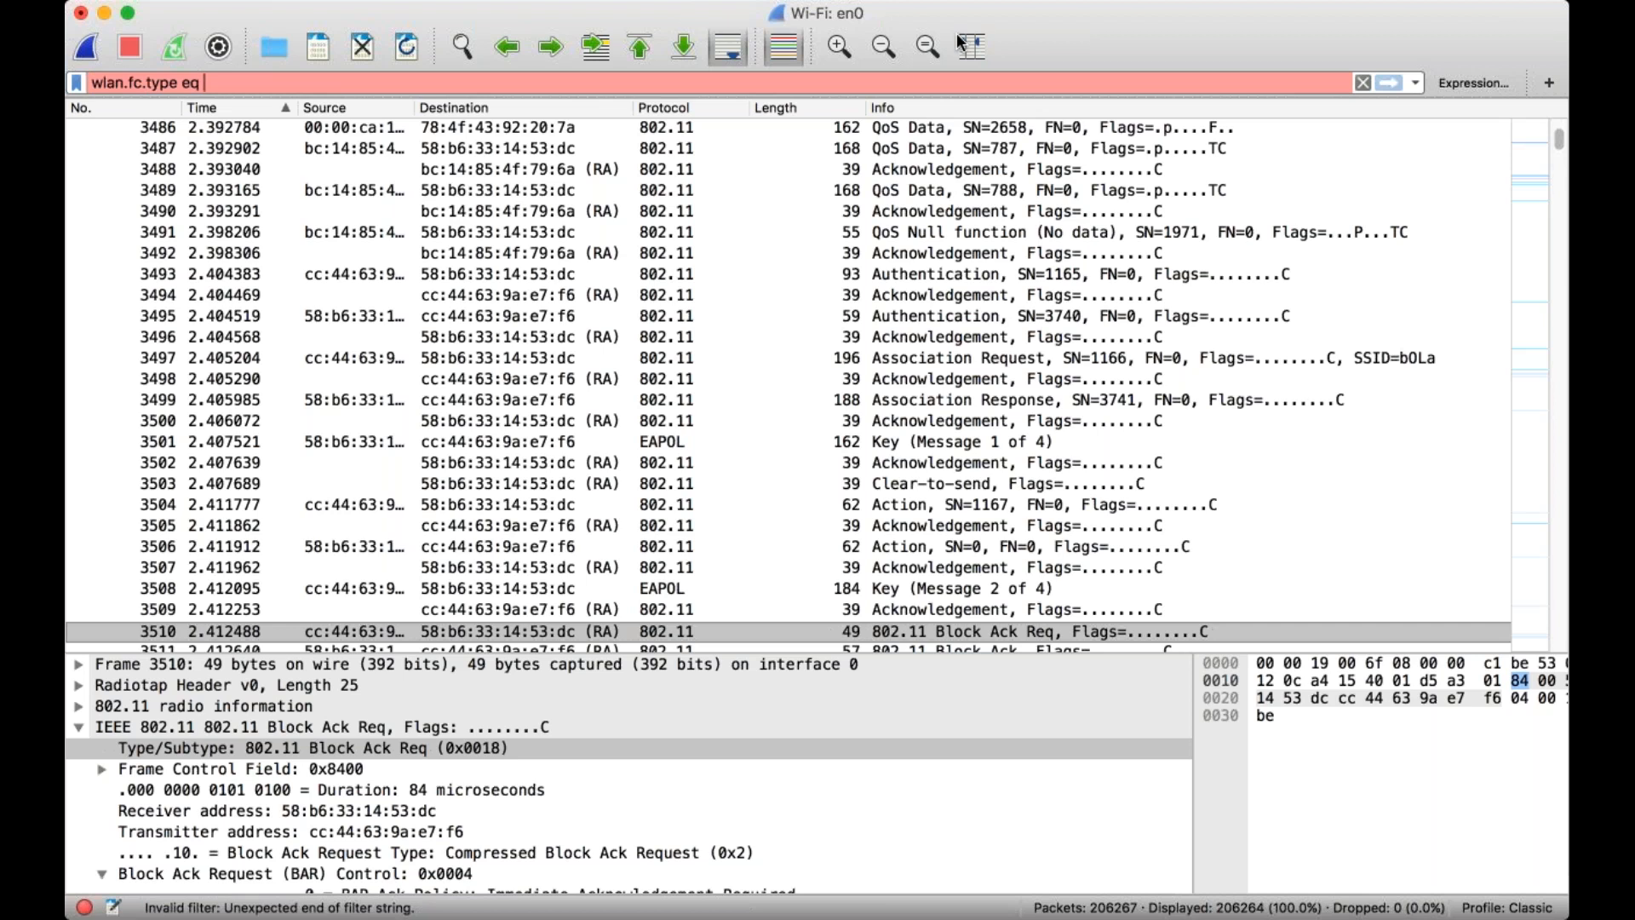
pyautogui.write('1')
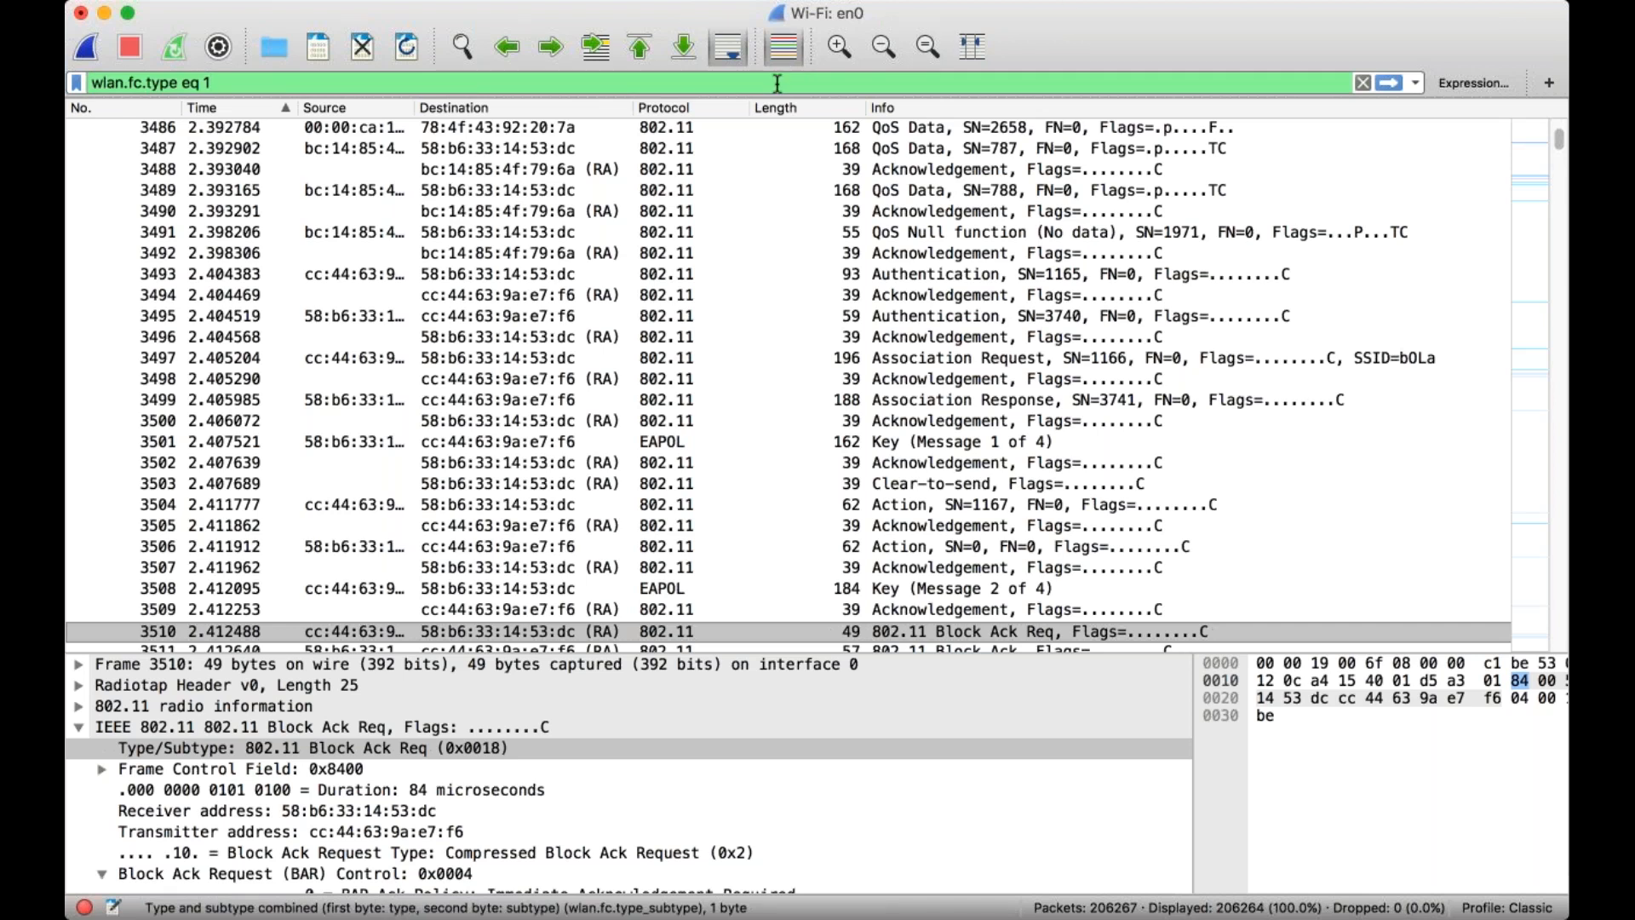
pyautogui.click(1387, 82)
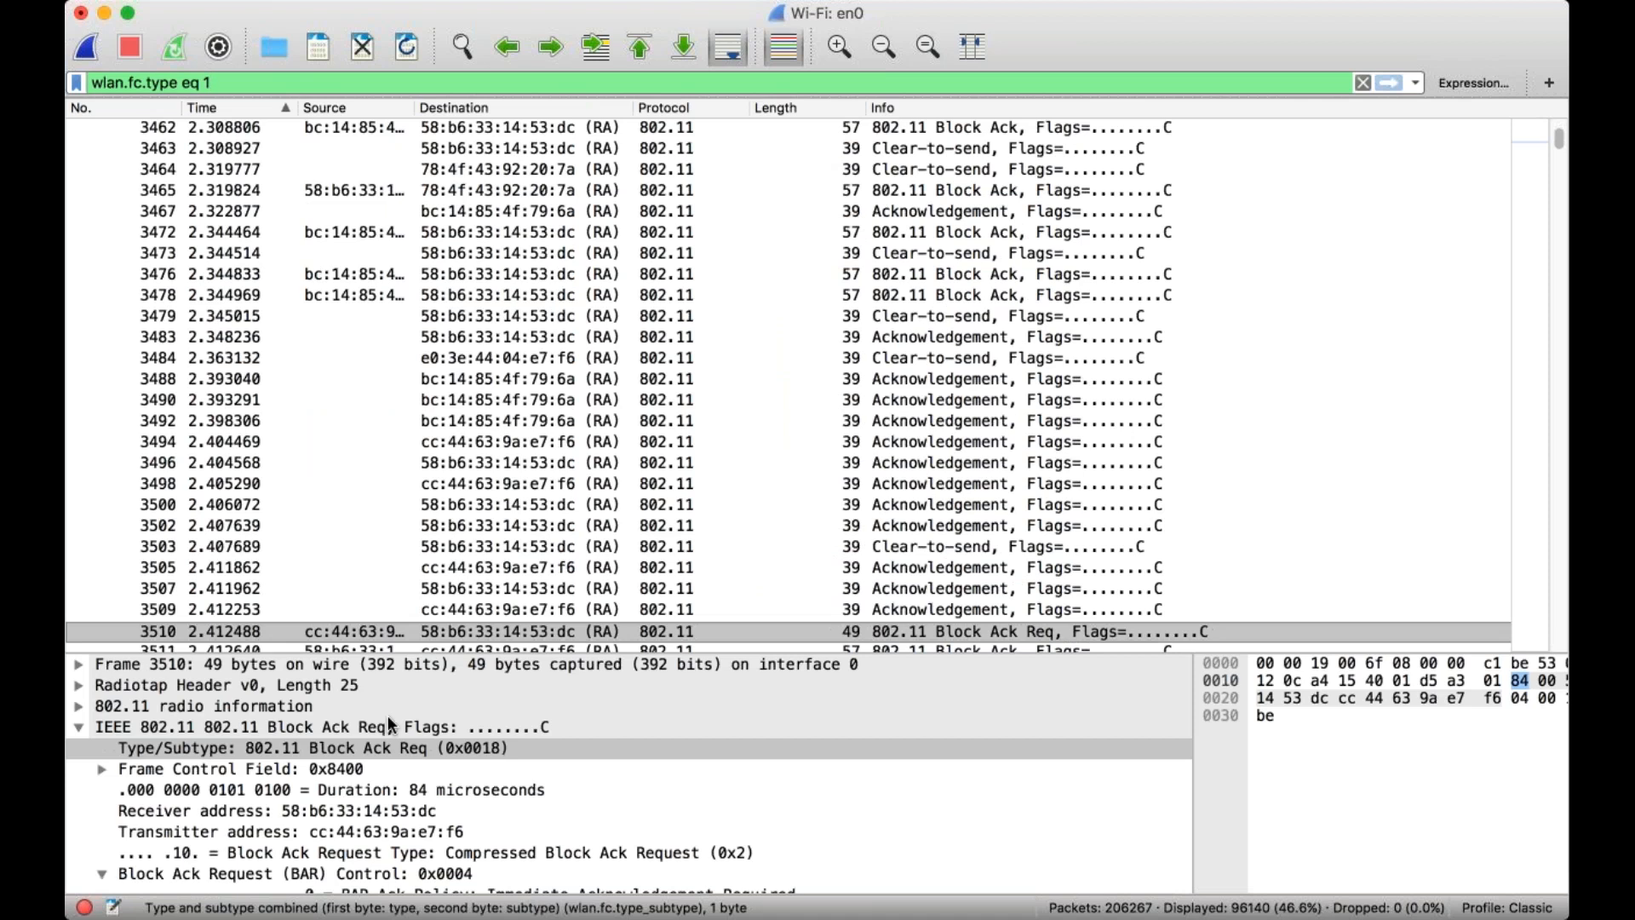
# Expand the Frame Control Field of the Block Ack Req frame 3510 and examine its Type field and the details below.
pyautogui.click(103, 769)
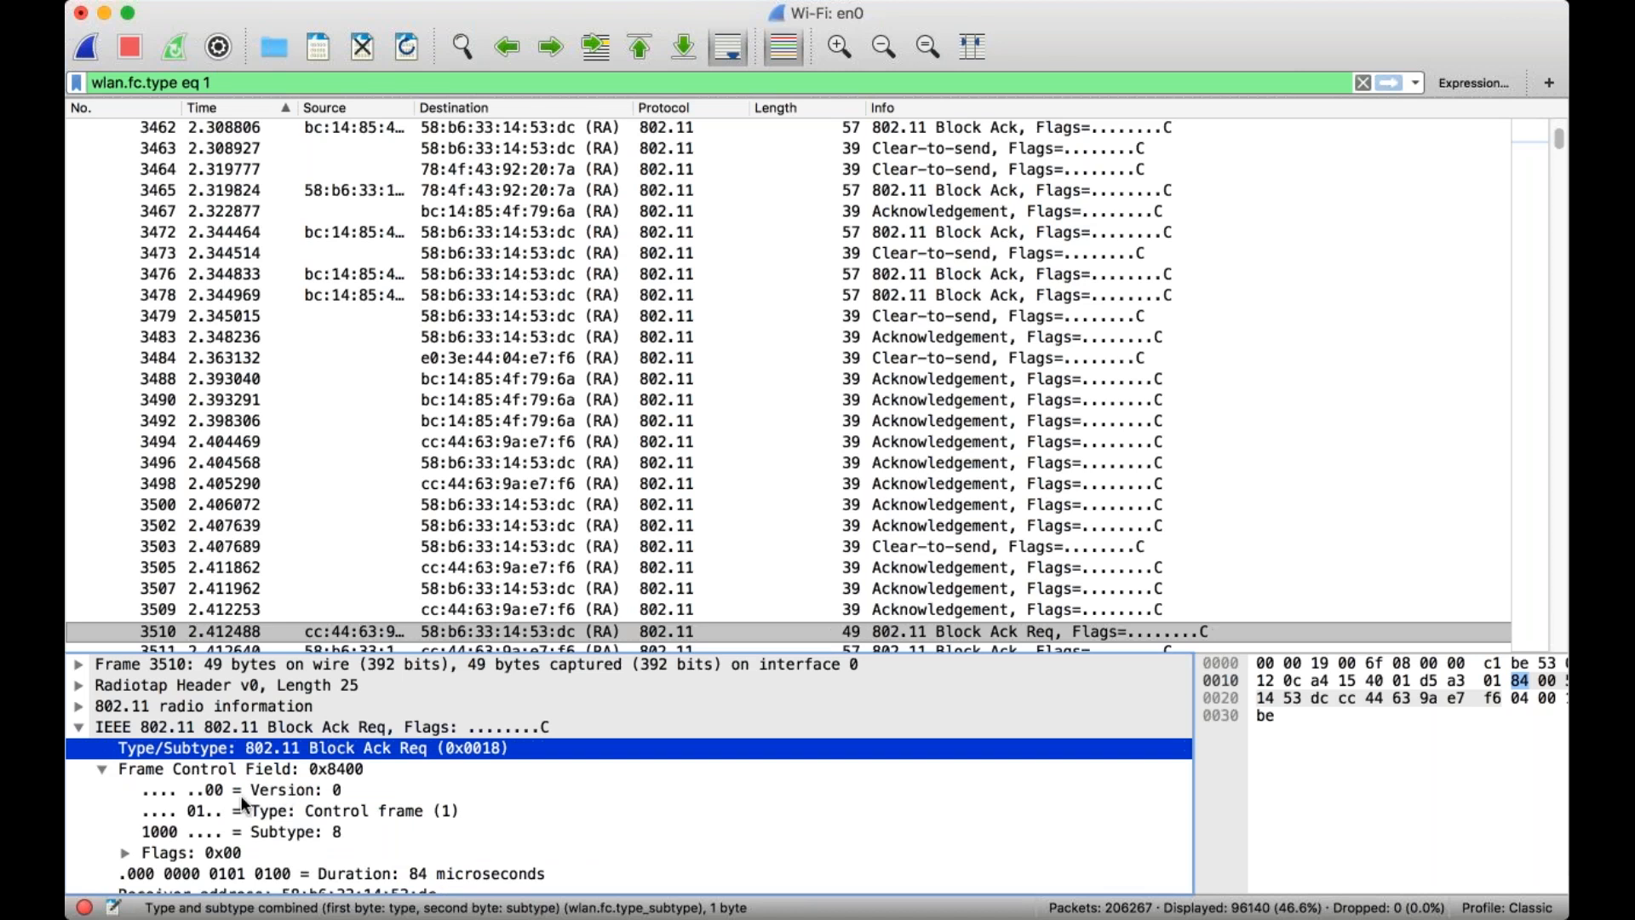
pyautogui.click(191, 813)
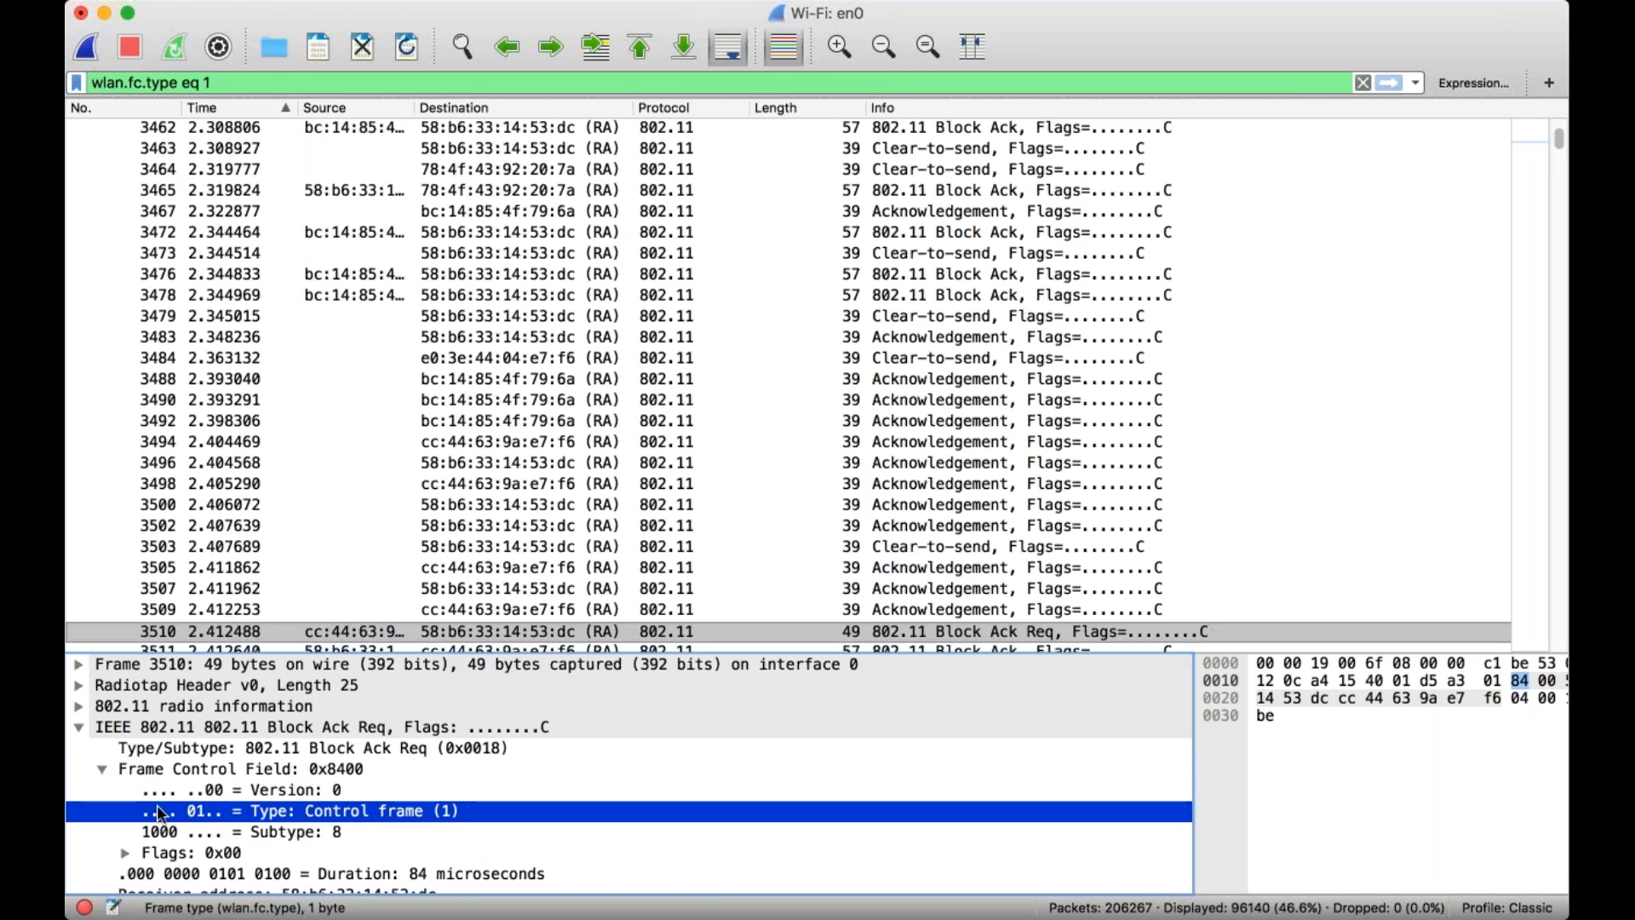
pyautogui.scroll(-5, 305, 807)
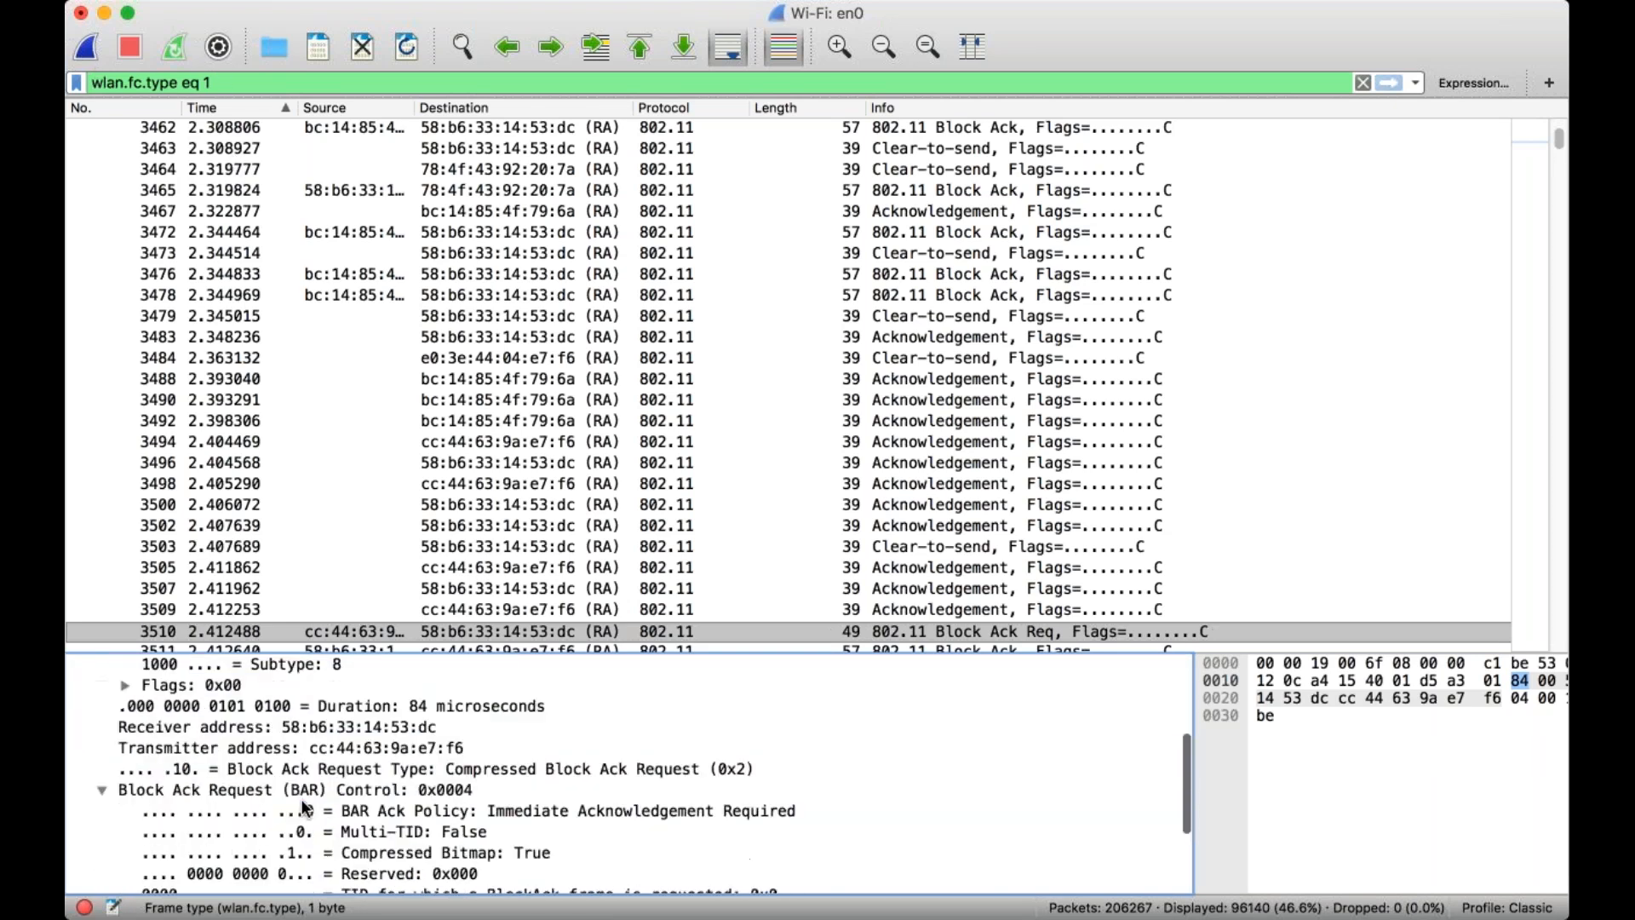
pyautogui.scroll(3, 304, 802)
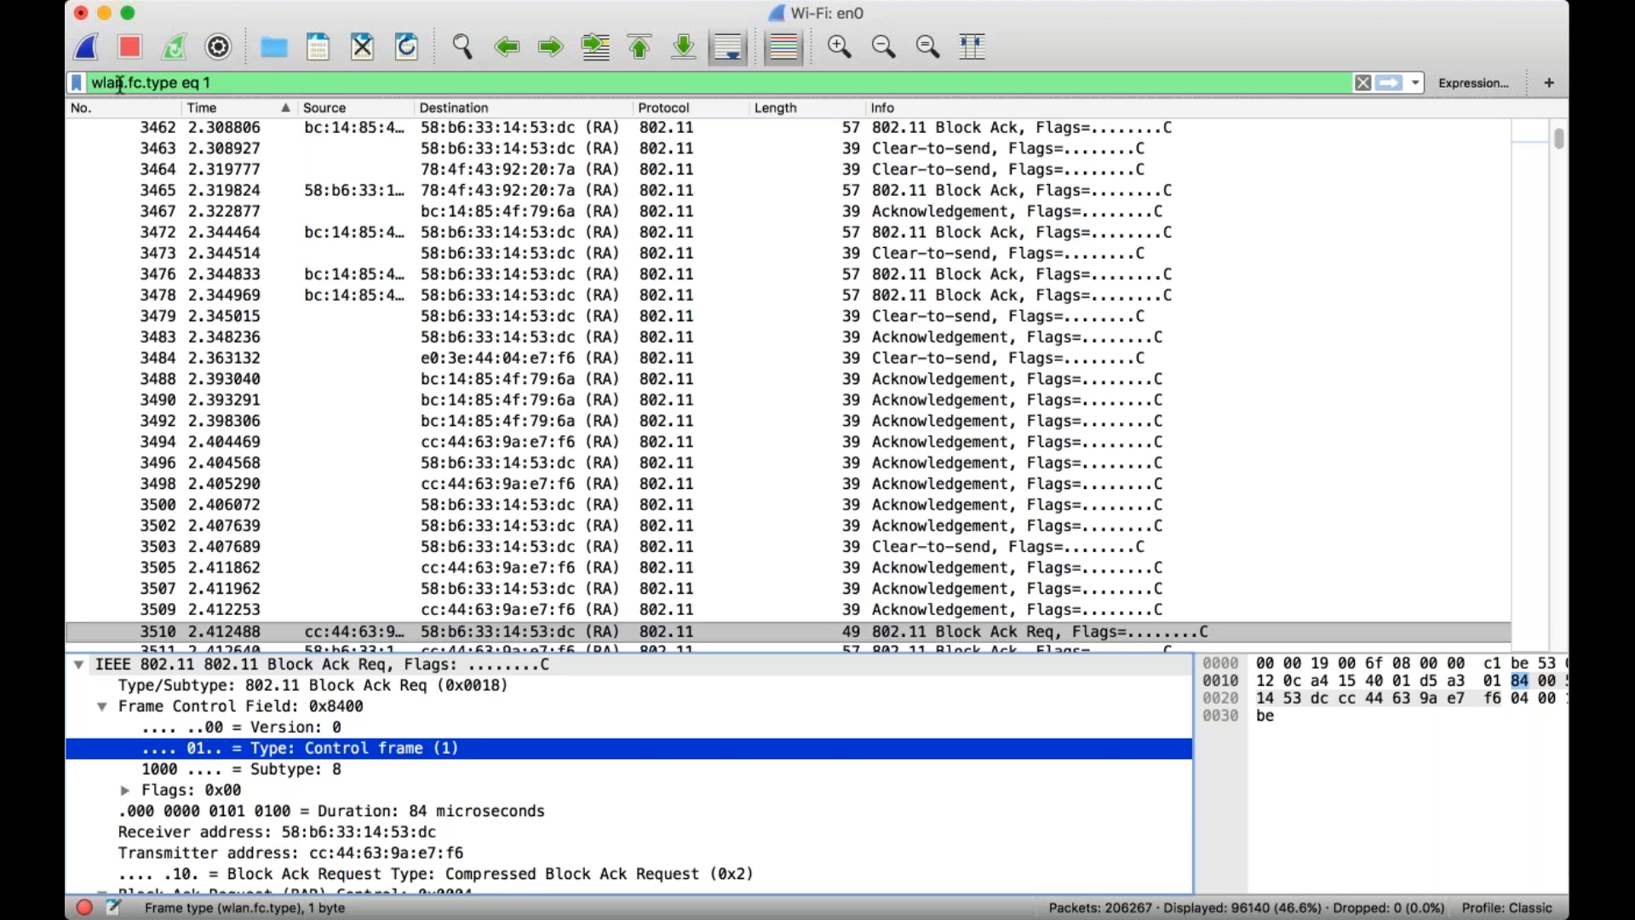
# Clear the wlan.fc.type expression and apply the empty display filter to list all packets.
pyautogui.click(240, 82)
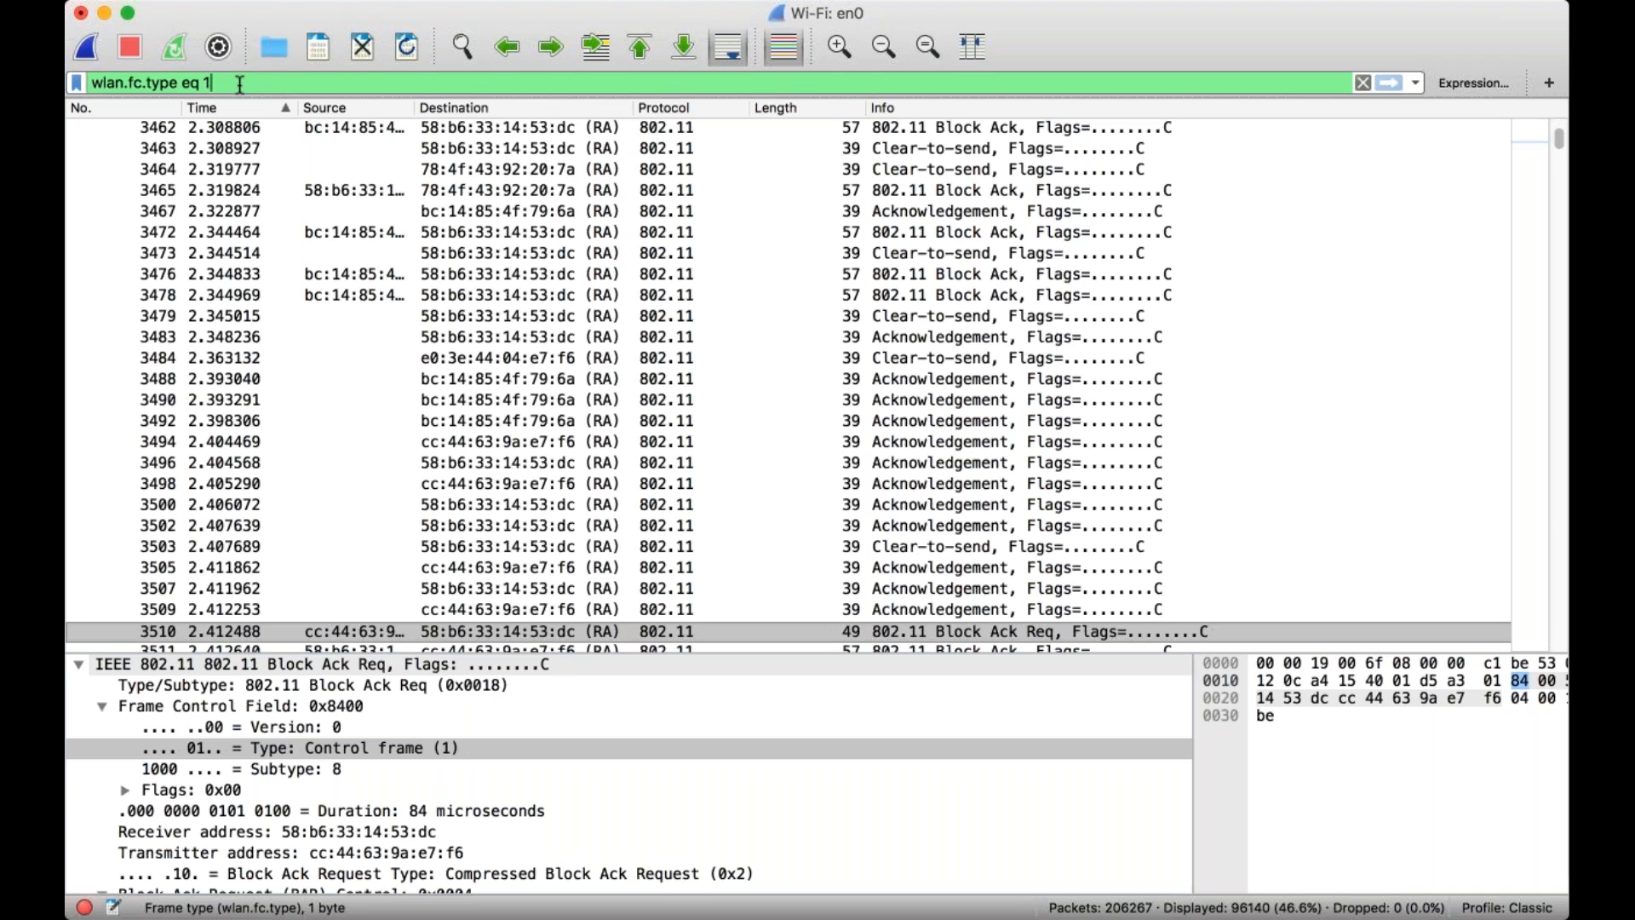
pyautogui.press('BackSpace')
pyautogui.press('BackSpace')
pyautogui.press('BackSpace')
pyautogui.press('BackSpace')
pyautogui.press('BackSpace')
pyautogui.press('BackSpace')
pyautogui.press('BackSpace')
pyautogui.press('BackSpace')
pyautogui.press('BackSpace')
pyautogui.press('BackSpace')
pyautogui.press('BackSpace')
pyautogui.press('BackSpace')
pyautogui.press('BackSpace')
pyautogui.press('BackSpace')
pyautogui.press('BackSpace')
pyautogui.press('BackSpace')
pyautogui.press('BackSpace')
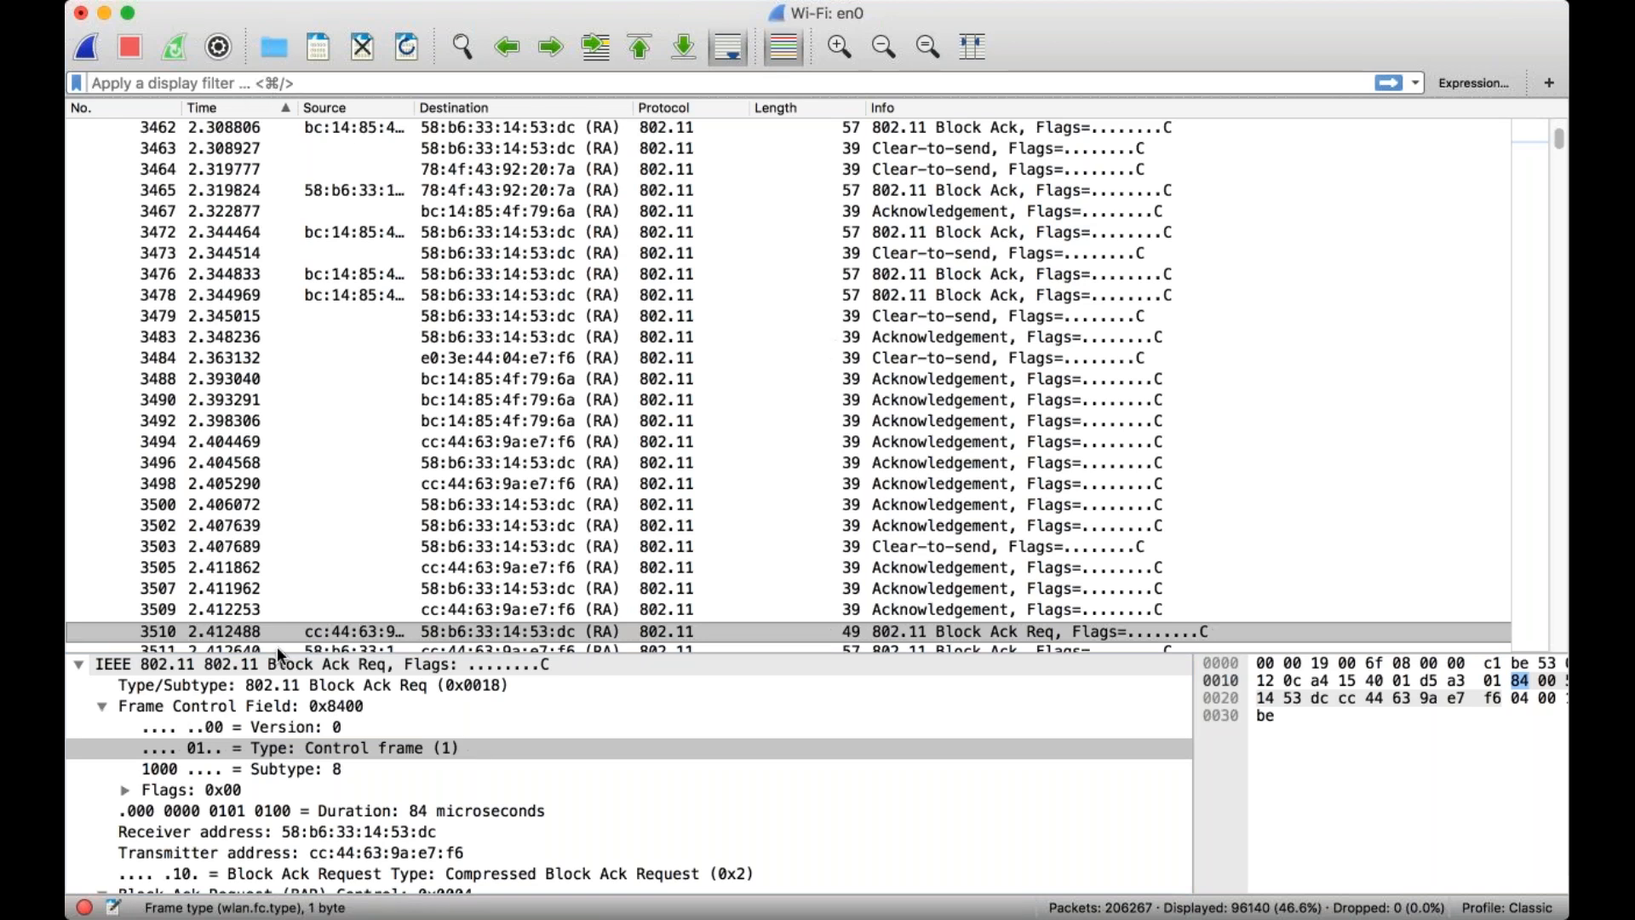
pyautogui.click(1387, 83)
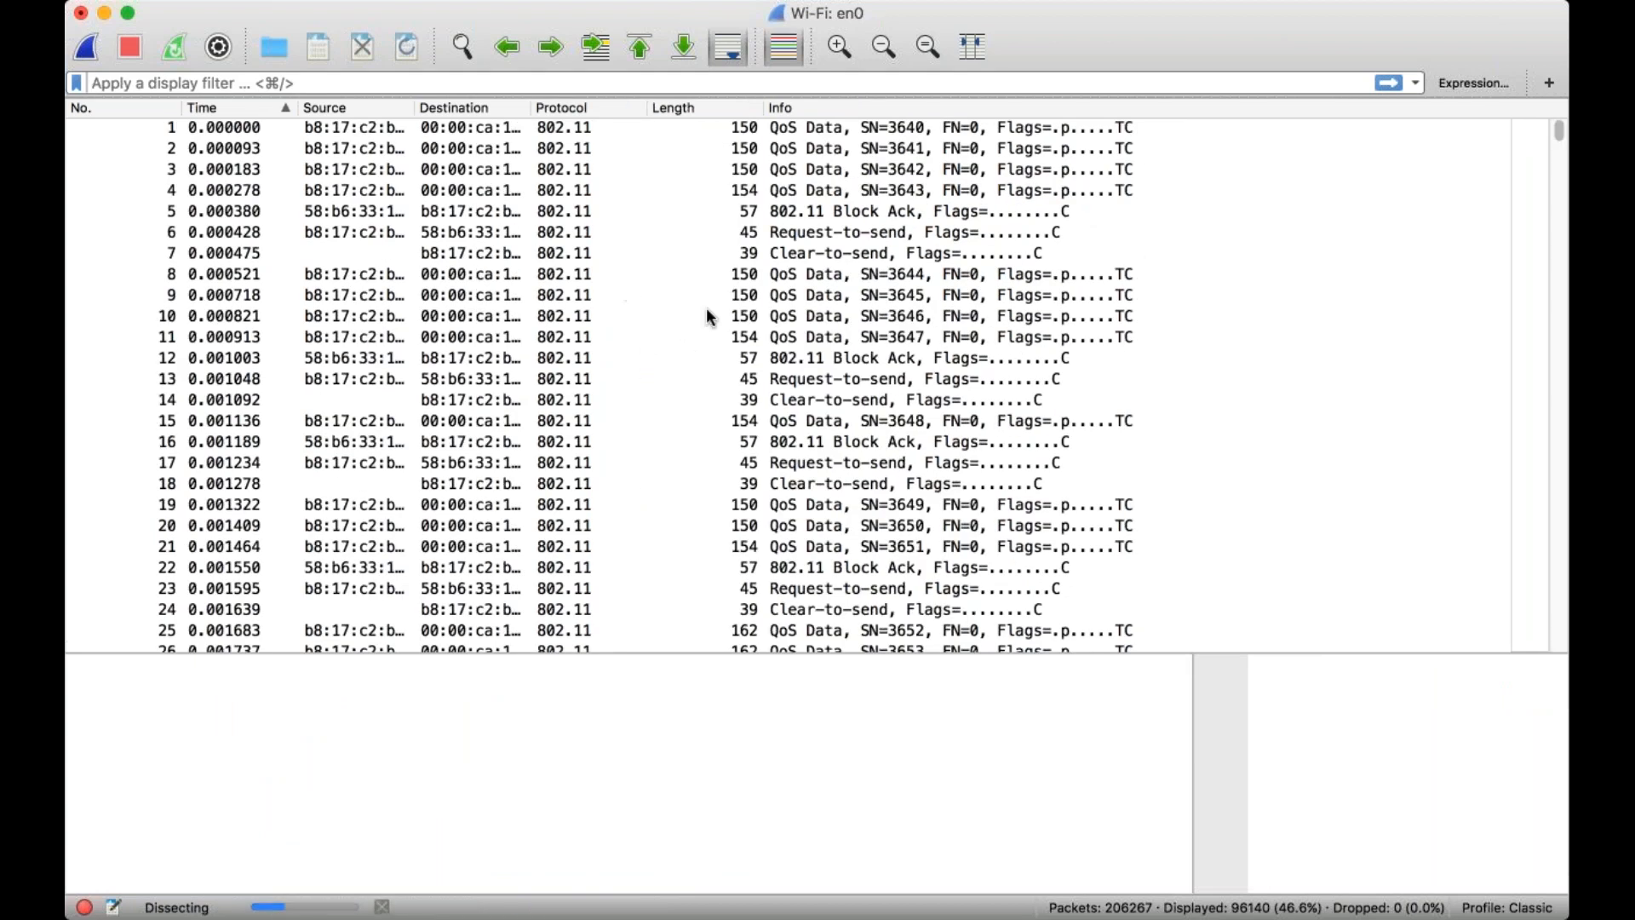
# Apply the Type/Subtype field of Clear-to-send frame 3463 as the display filter wlan.fc.type_subtype == 0x001c.
pyautogui.click(514, 237)
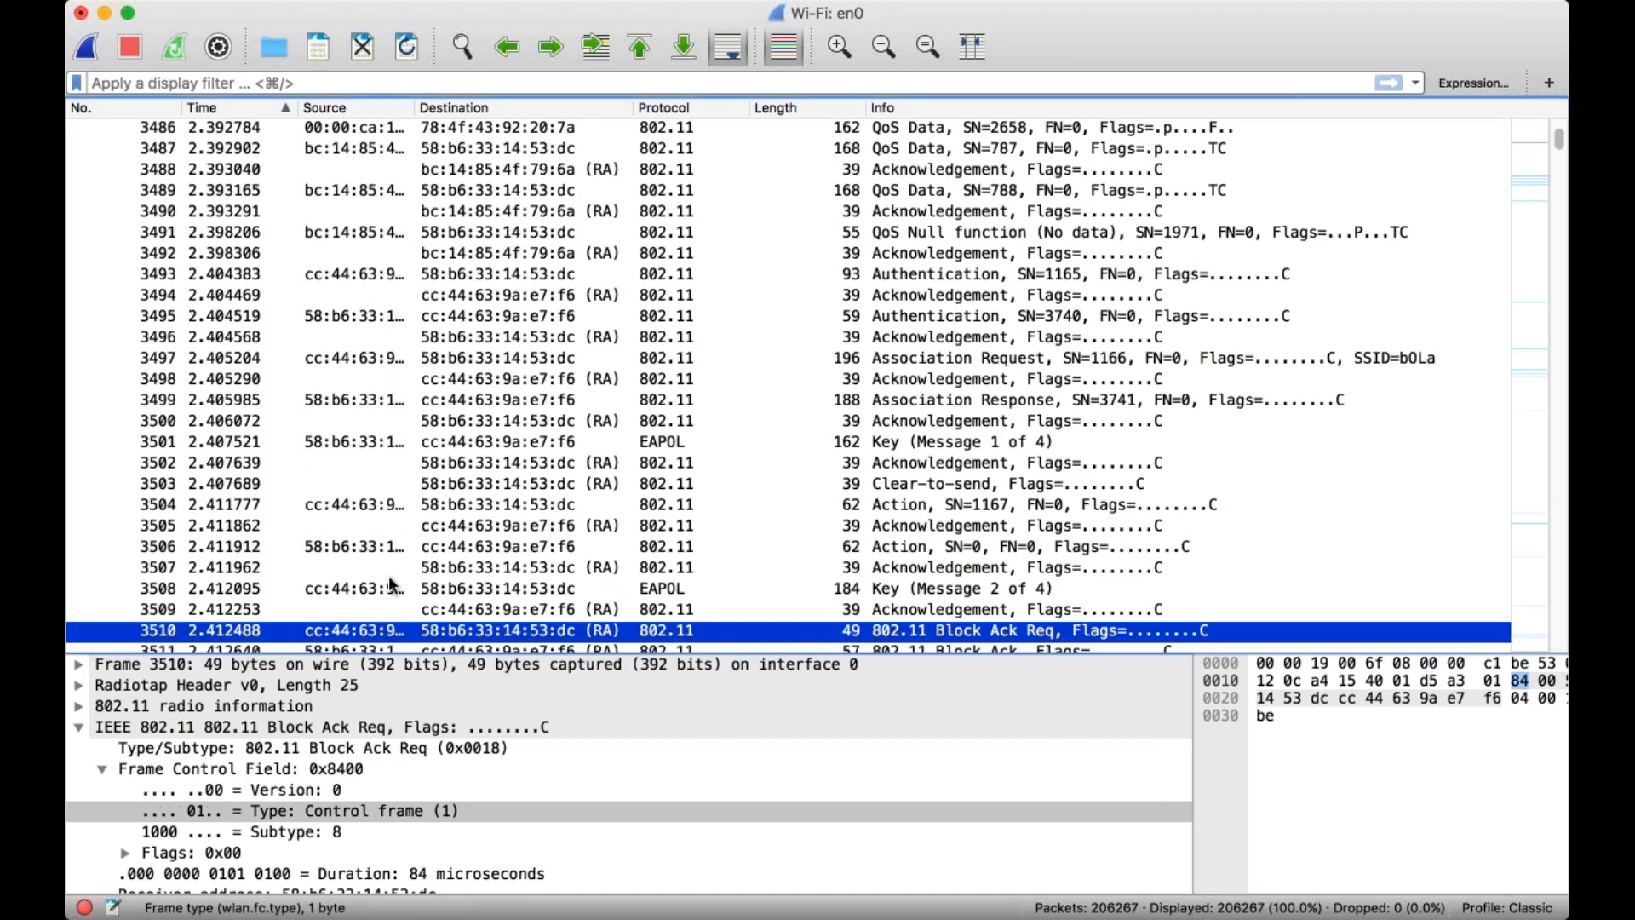
pyautogui.scroll(-3, 520, 610)
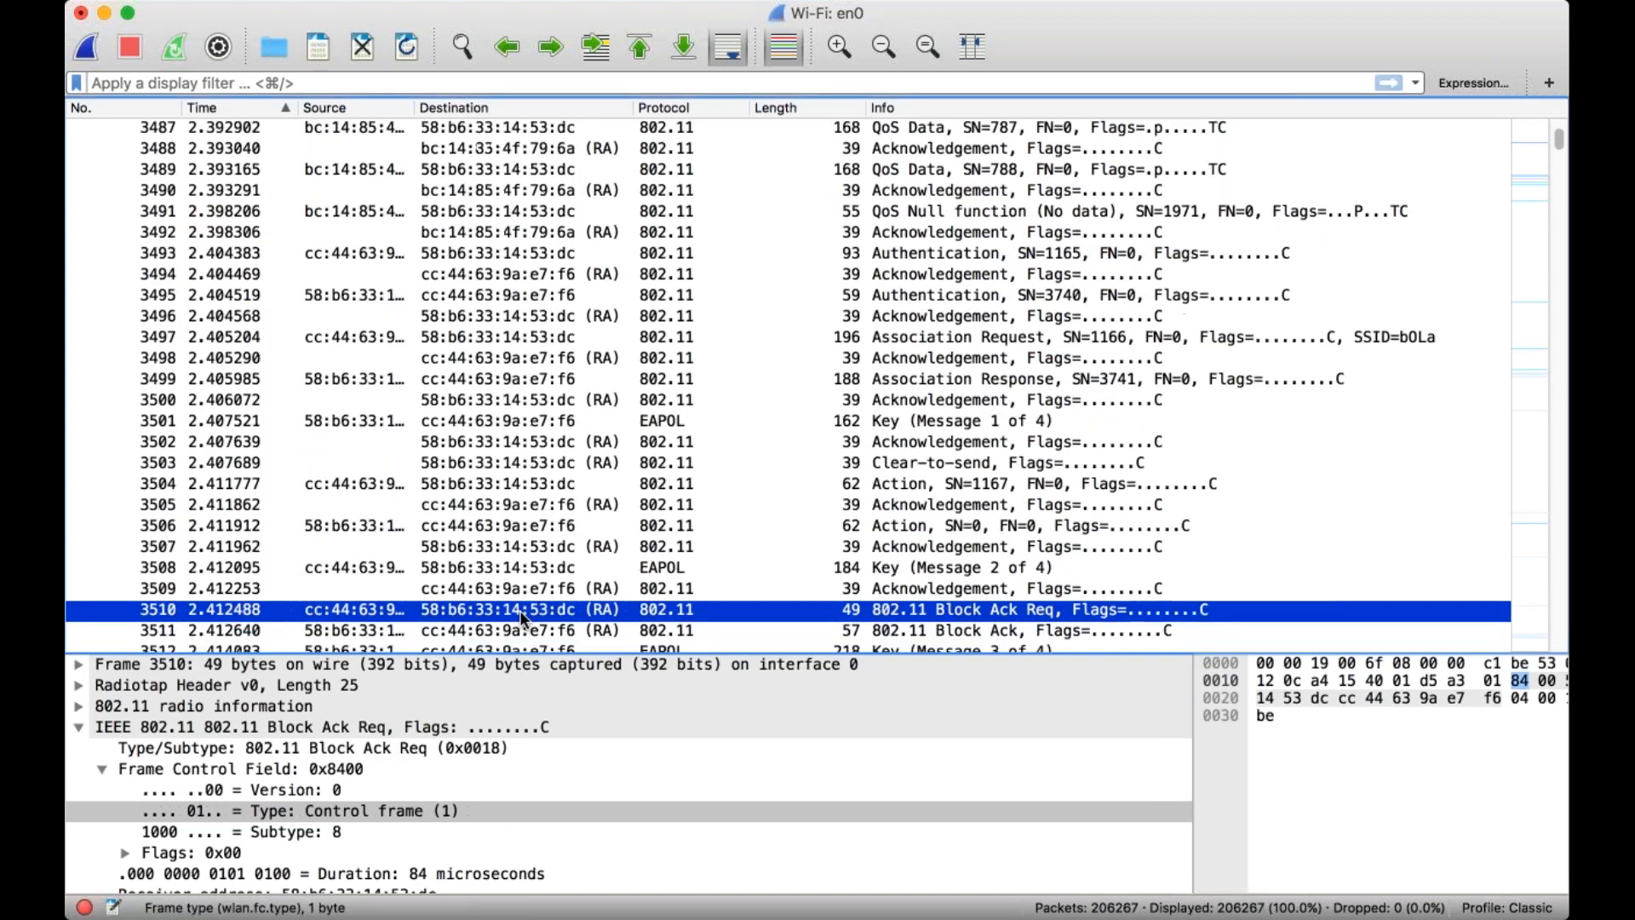
pyautogui.scroll(2, 520, 585)
pyautogui.scroll(8, 520, 584)
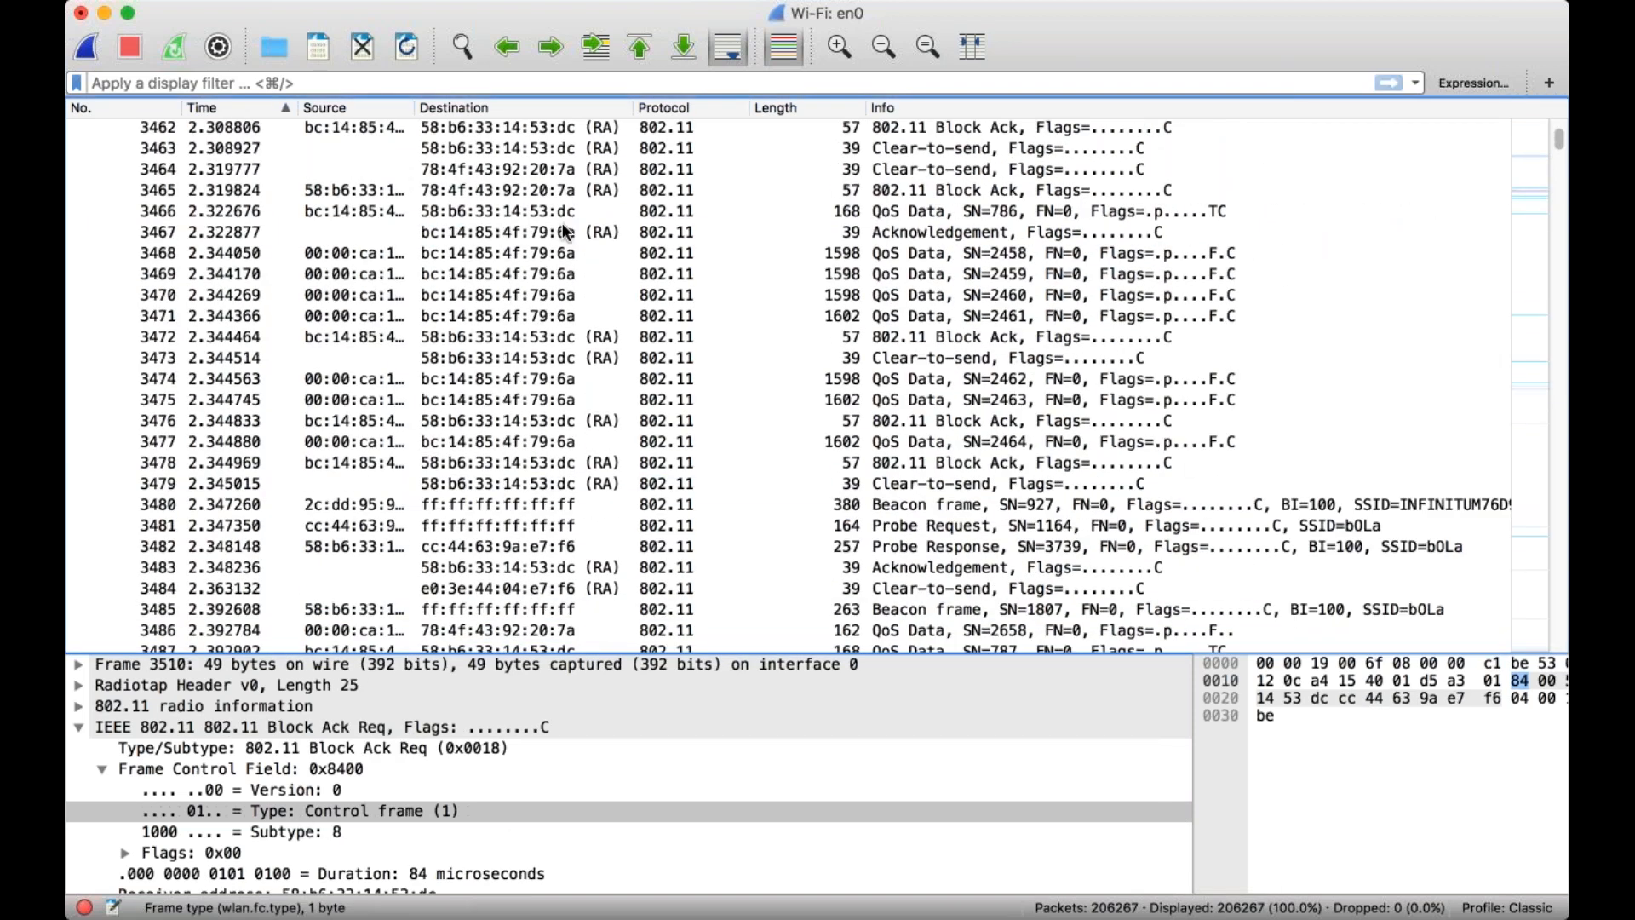
pyautogui.click(502, 148)
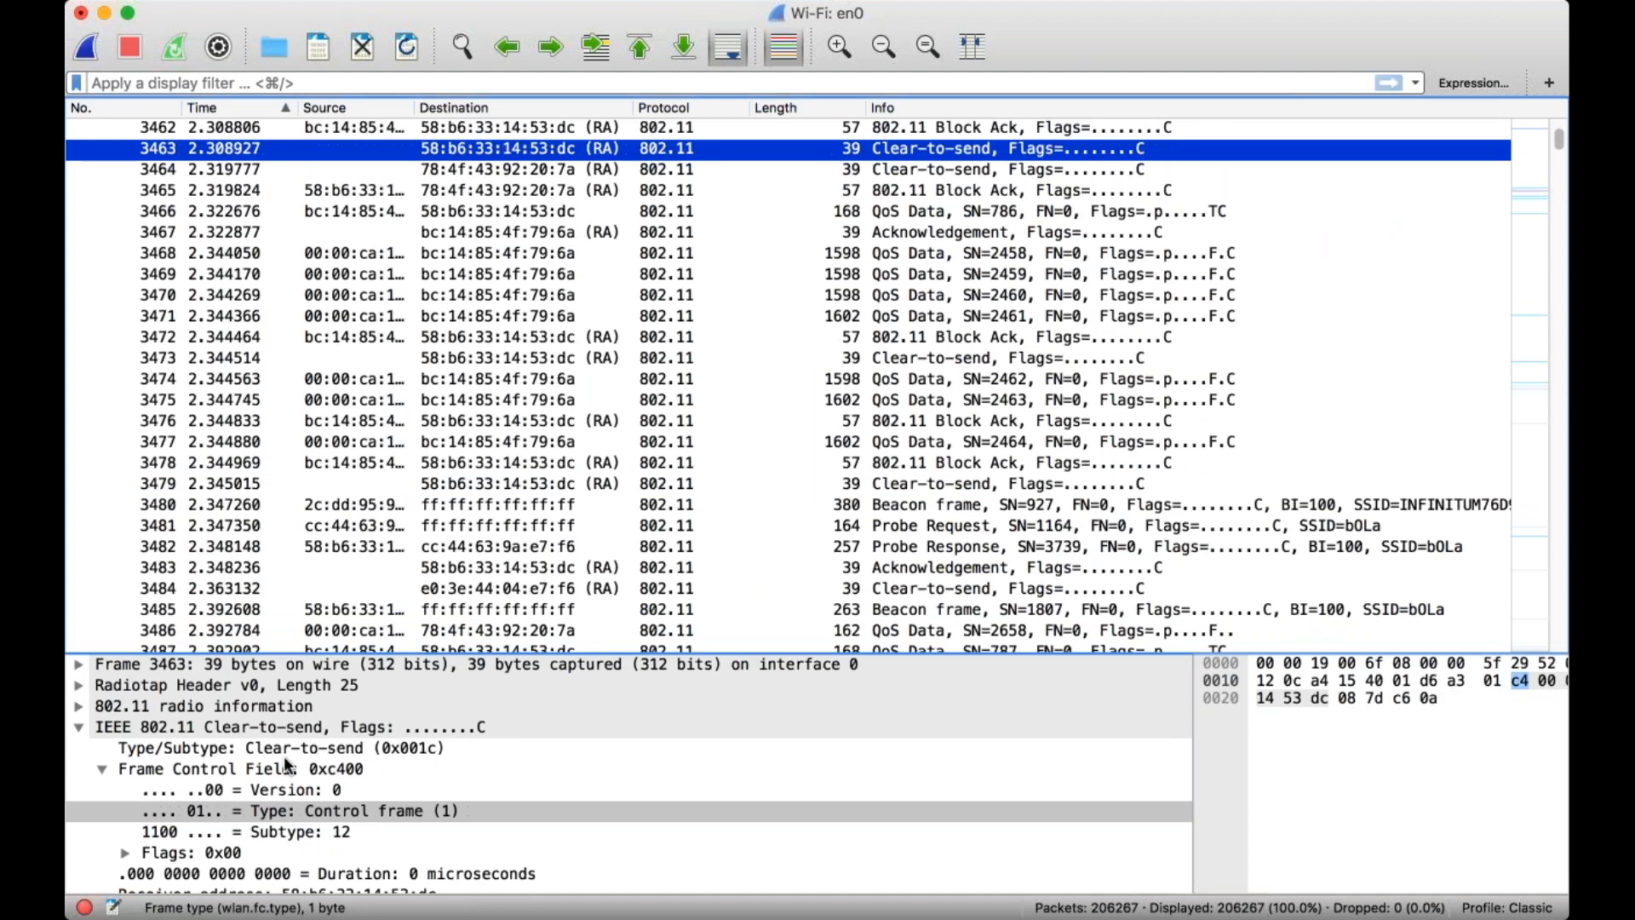
pyautogui.click(315, 750)
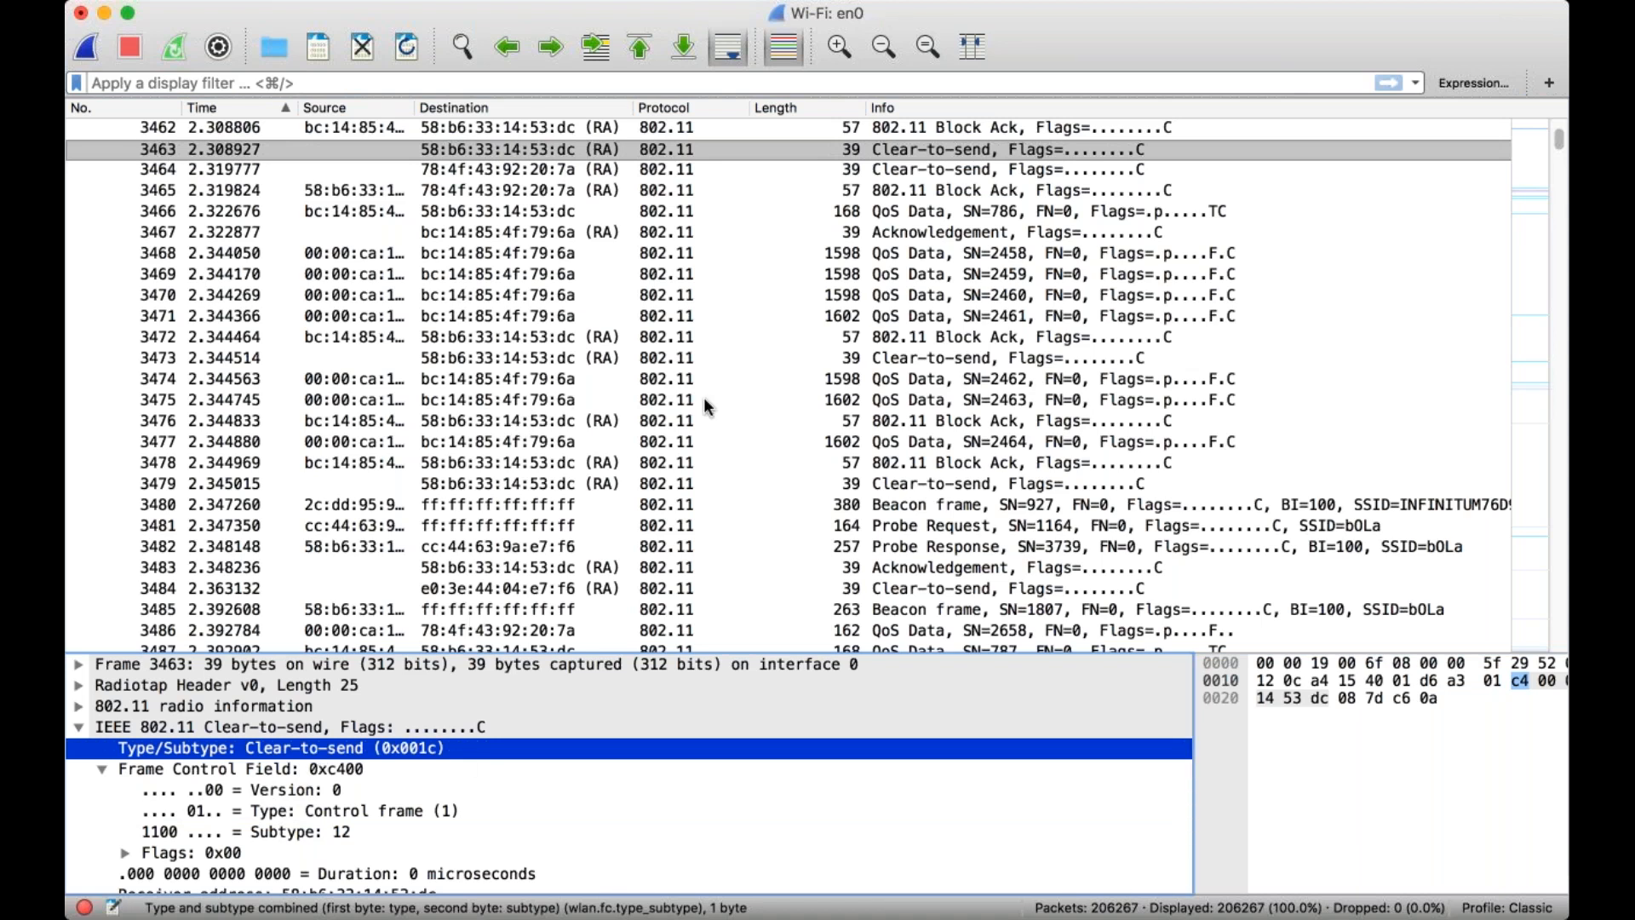
pyautogui.click(724, 409)
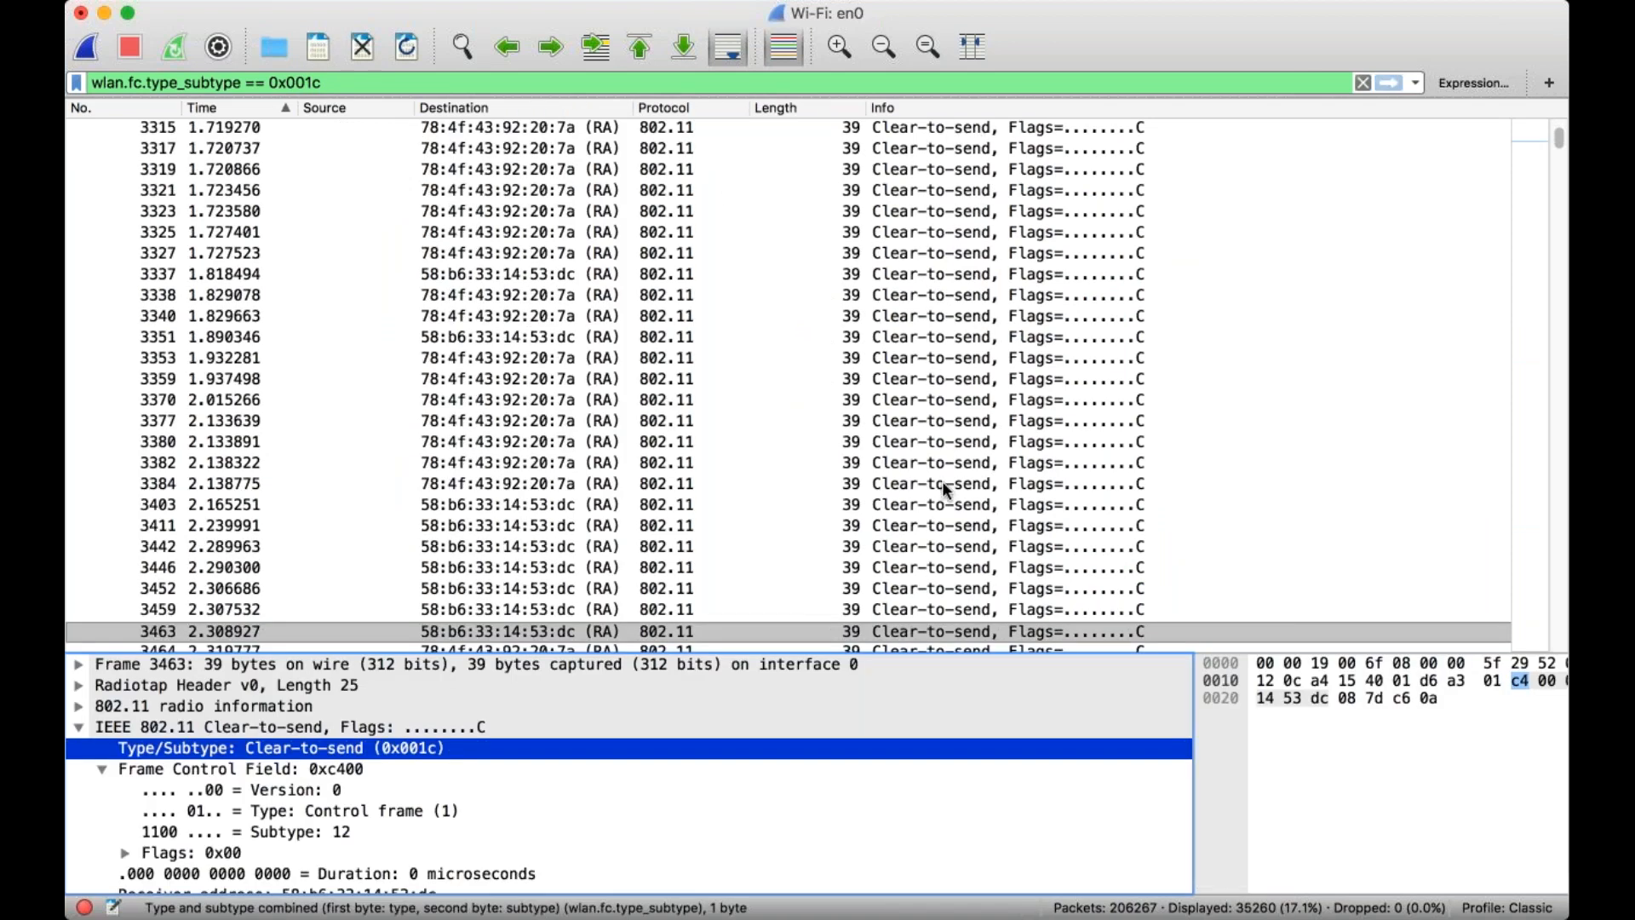
# Highlight the value 0x001c in the Clear-to-send filter expression, and clear the display filter.
pyautogui.scroll(-3, 1009, 521)
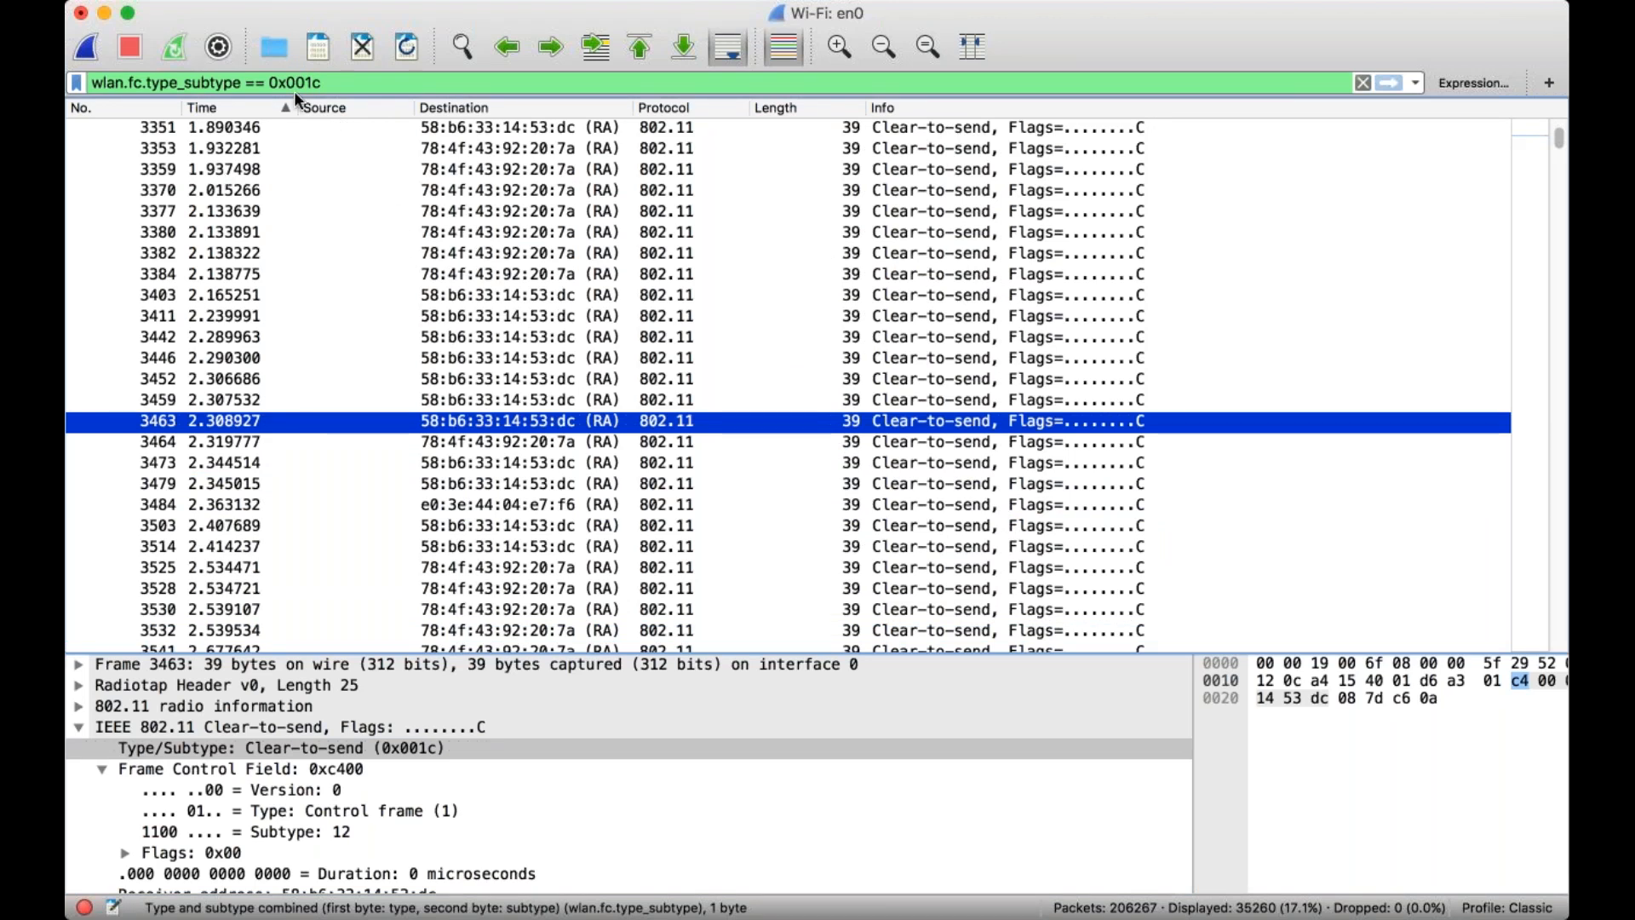
pyautogui.moveTo(270, 80); pyautogui.dragTo(327, 80)
pyautogui.click(328, 81)
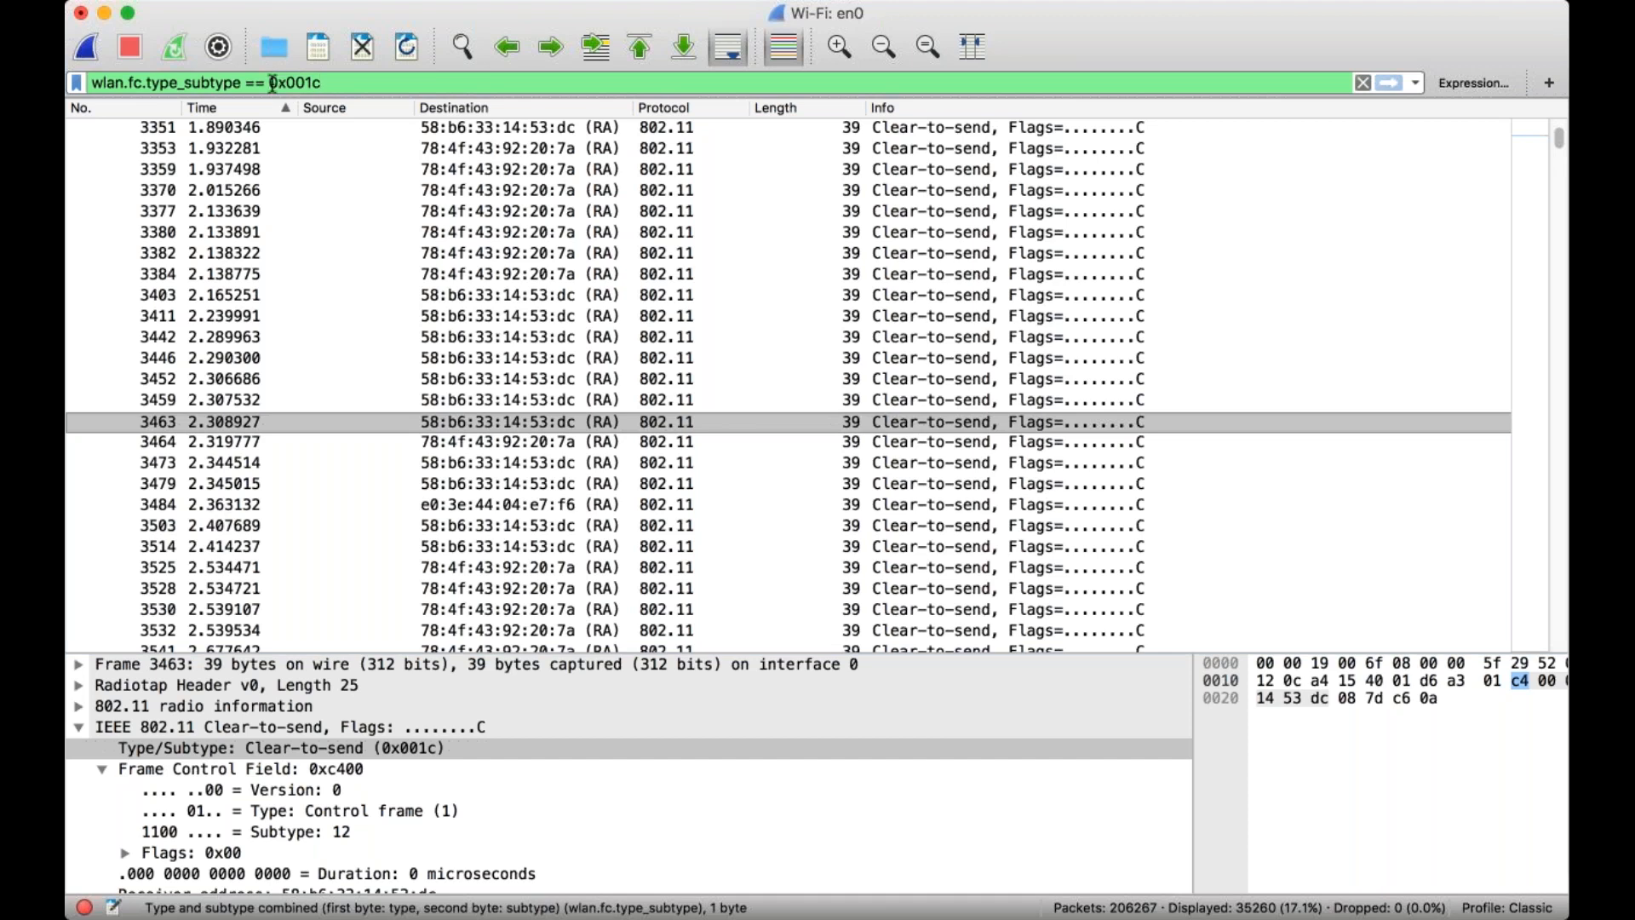
pyautogui.moveTo(271, 82); pyautogui.dragTo(303, 82)
pyautogui.click(1362, 83)
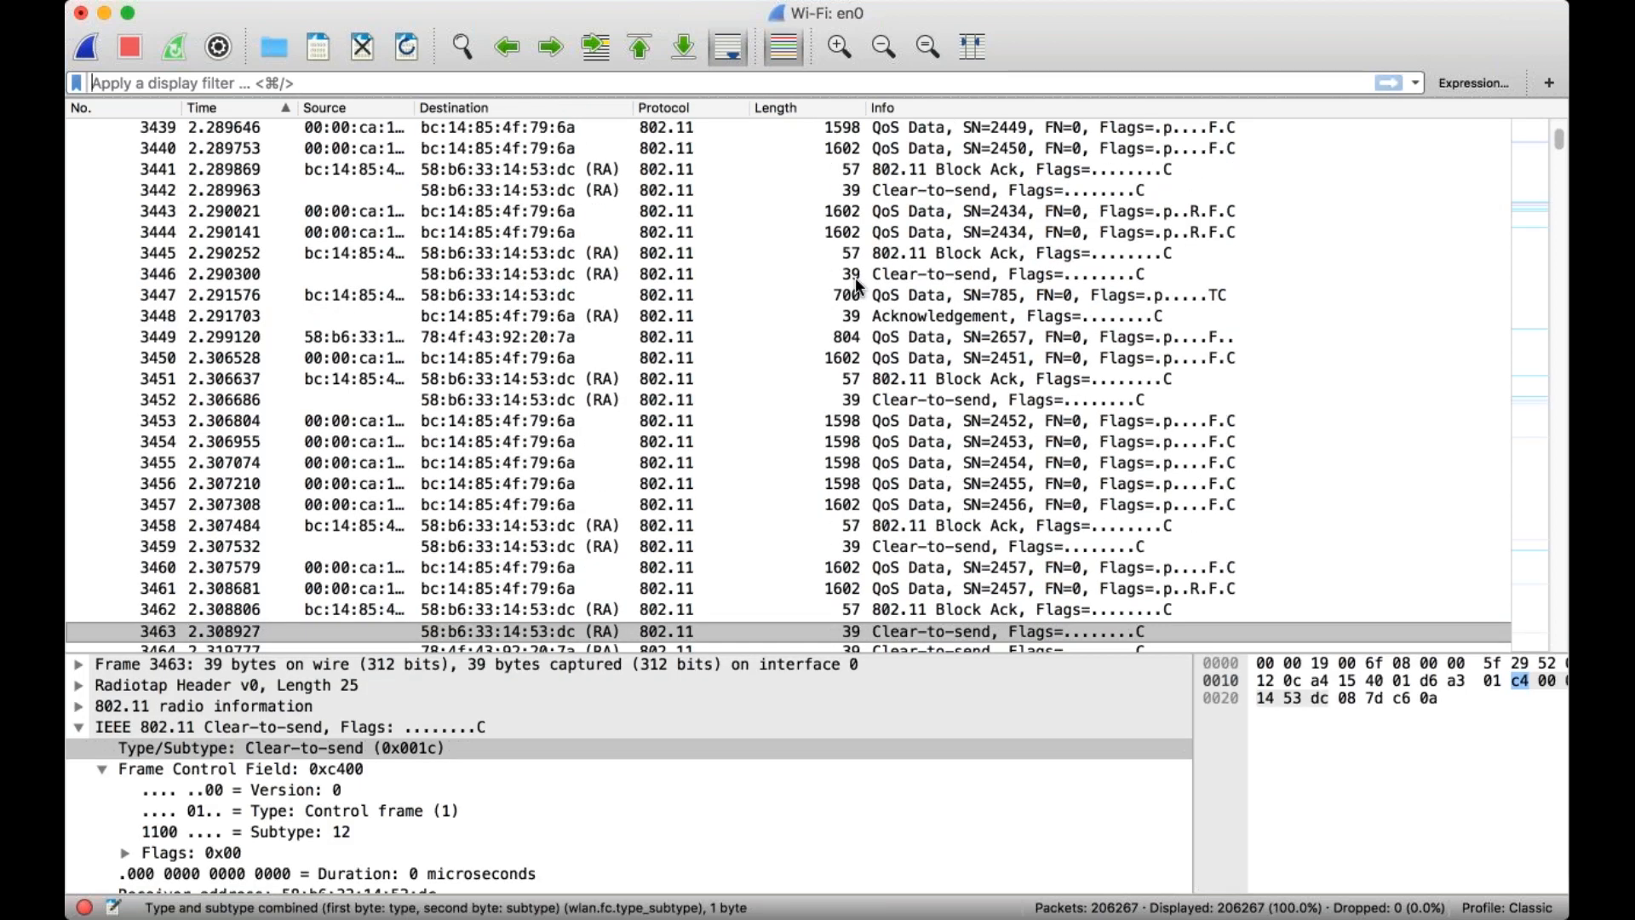
# Build the display filter wlan == 1 with the expression builder, apply it, and clear it again.
pyautogui.click(1465, 82)
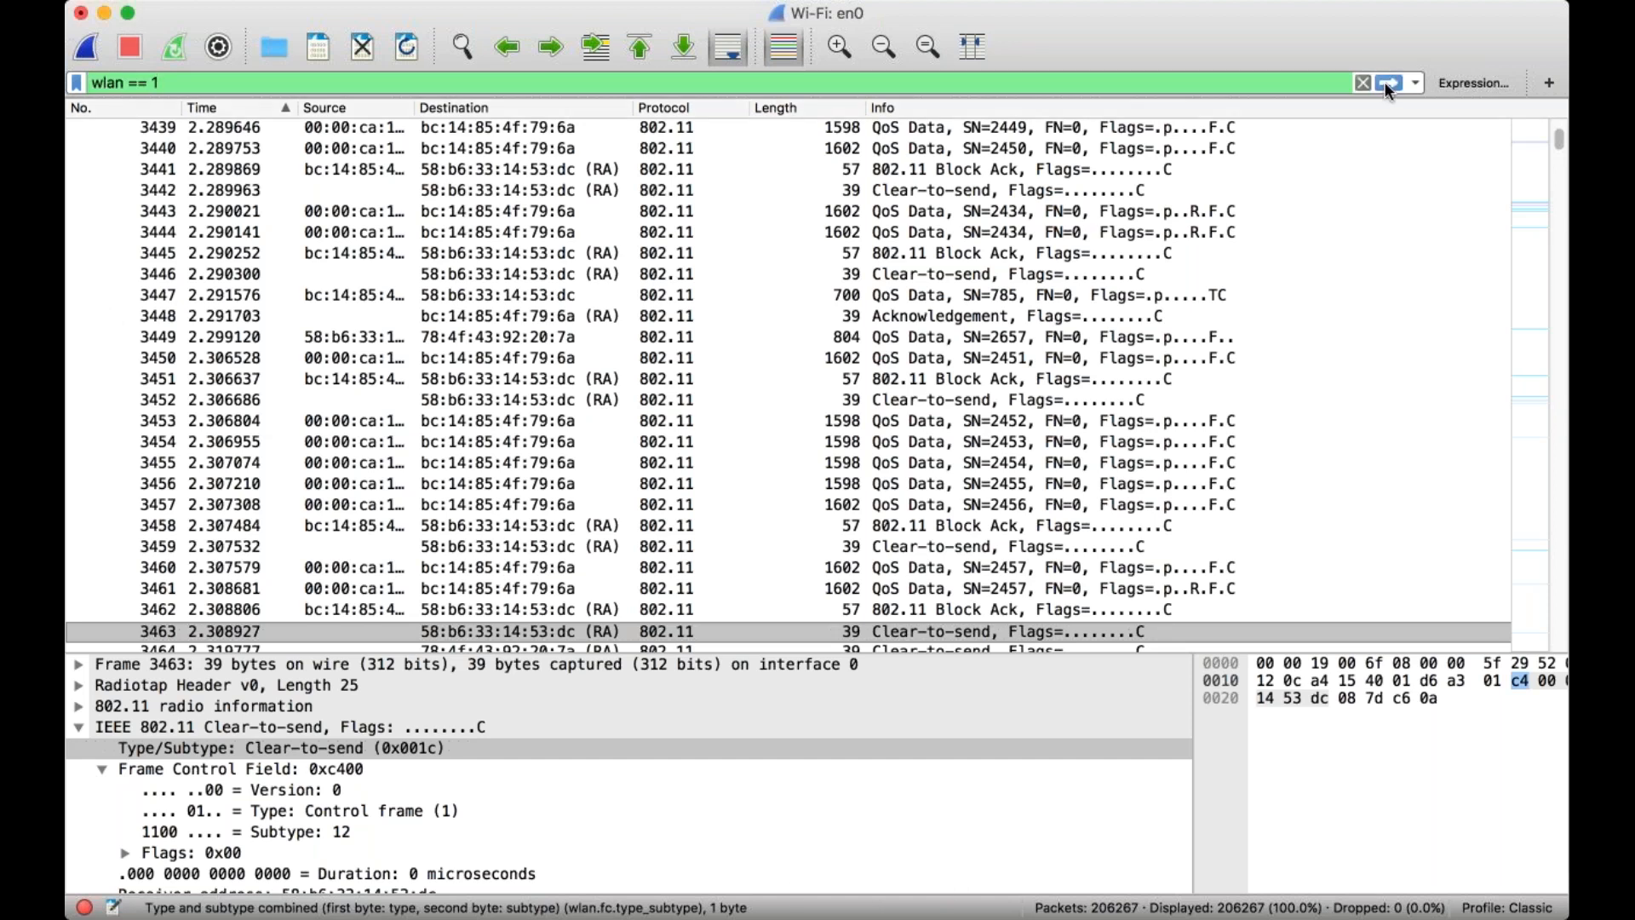
pyautogui.click(1383, 82)
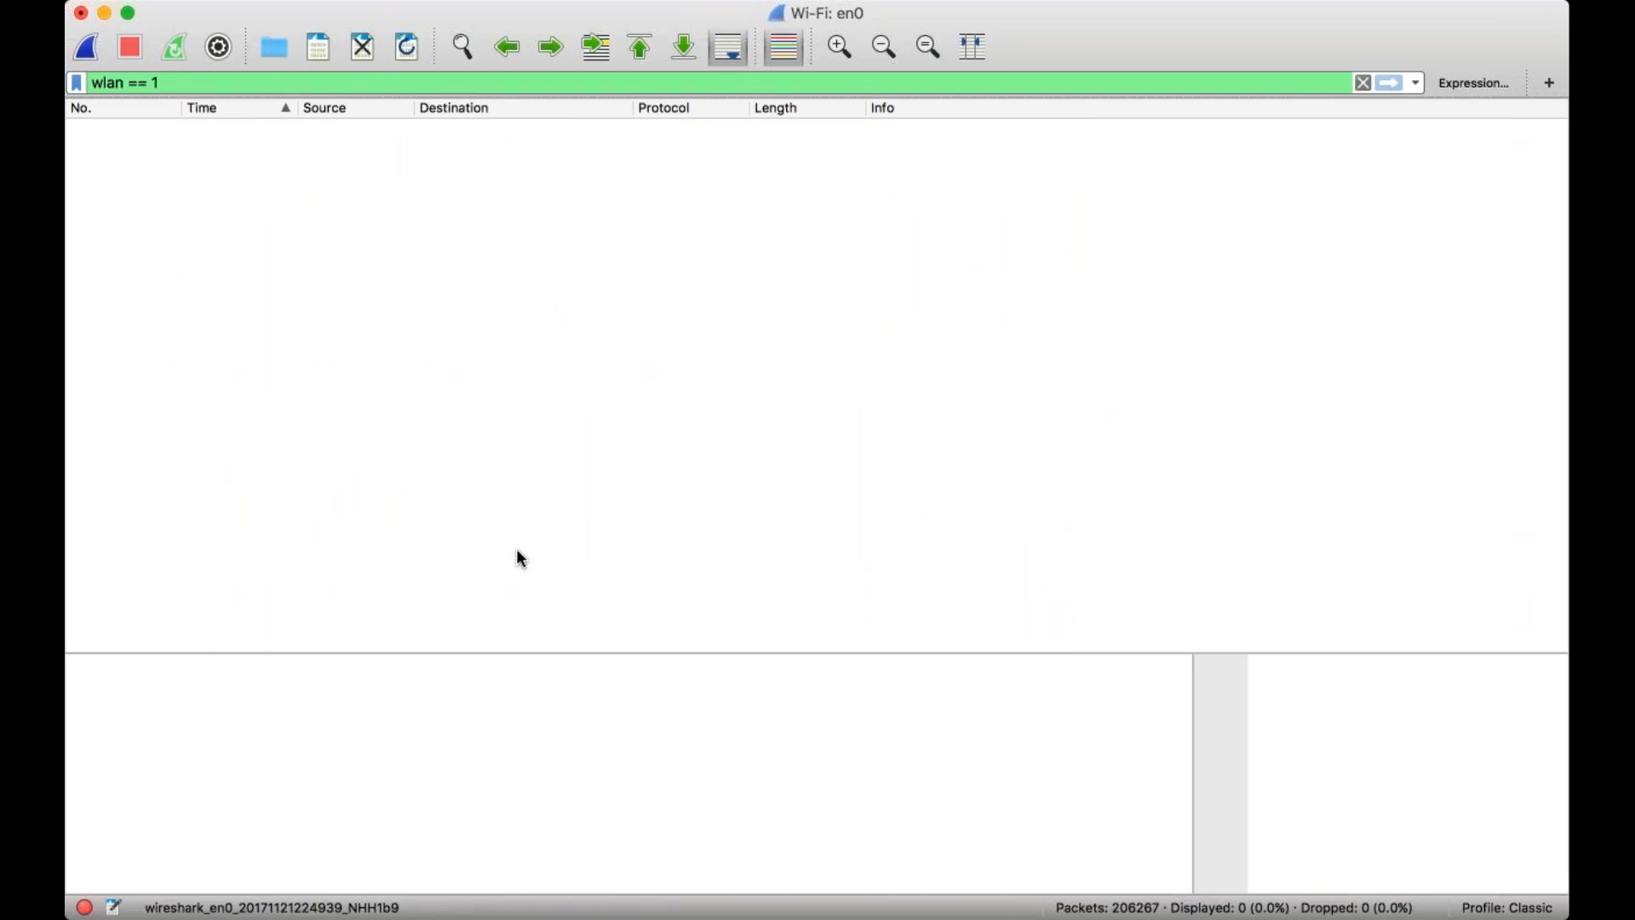
pyautogui.click(1363, 82)
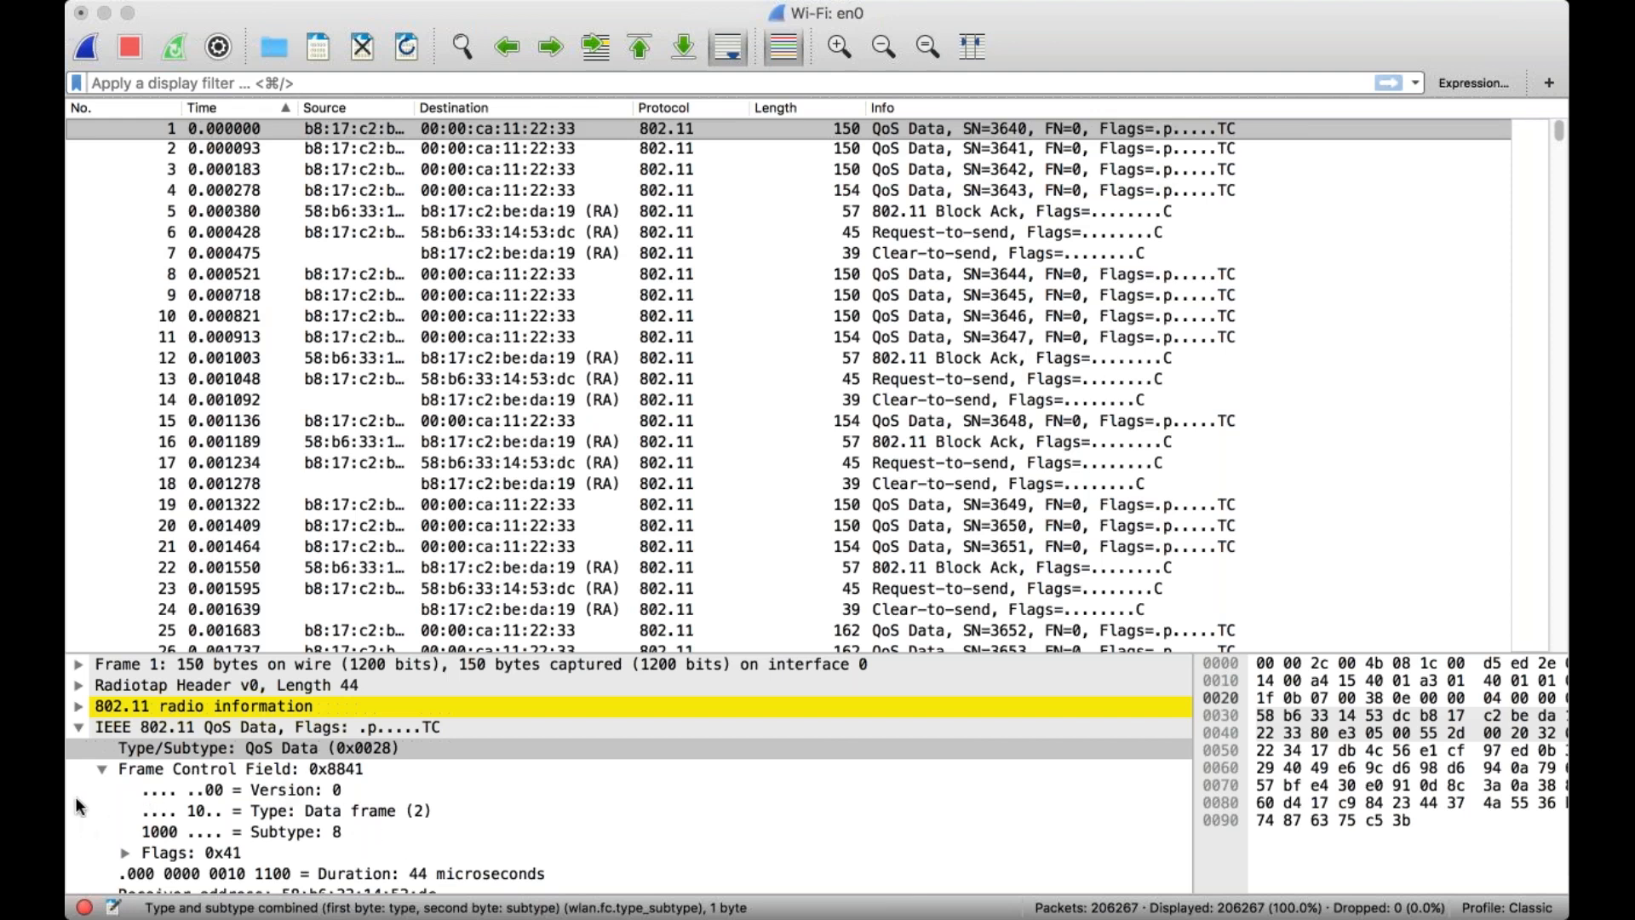
# Enter wlan.bf as the display filter and apply it to the capture.
pyautogui.click(953, 873)
pyautogui.press('super+slash')
pyautogui.write('wlan.bf')
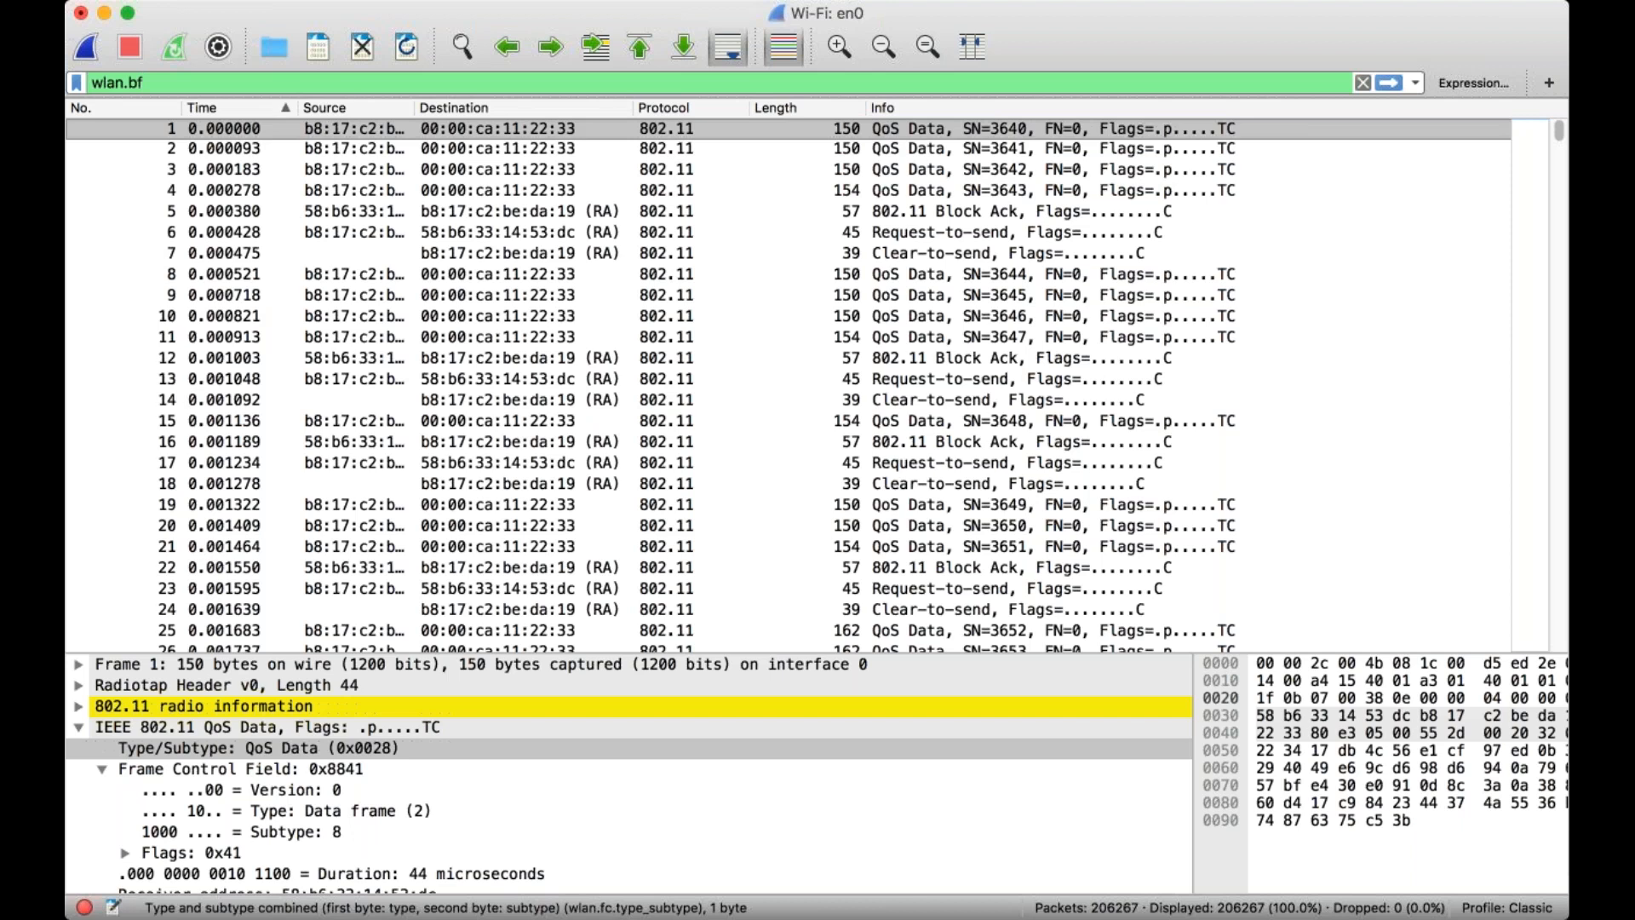
pyautogui.click(1387, 84)
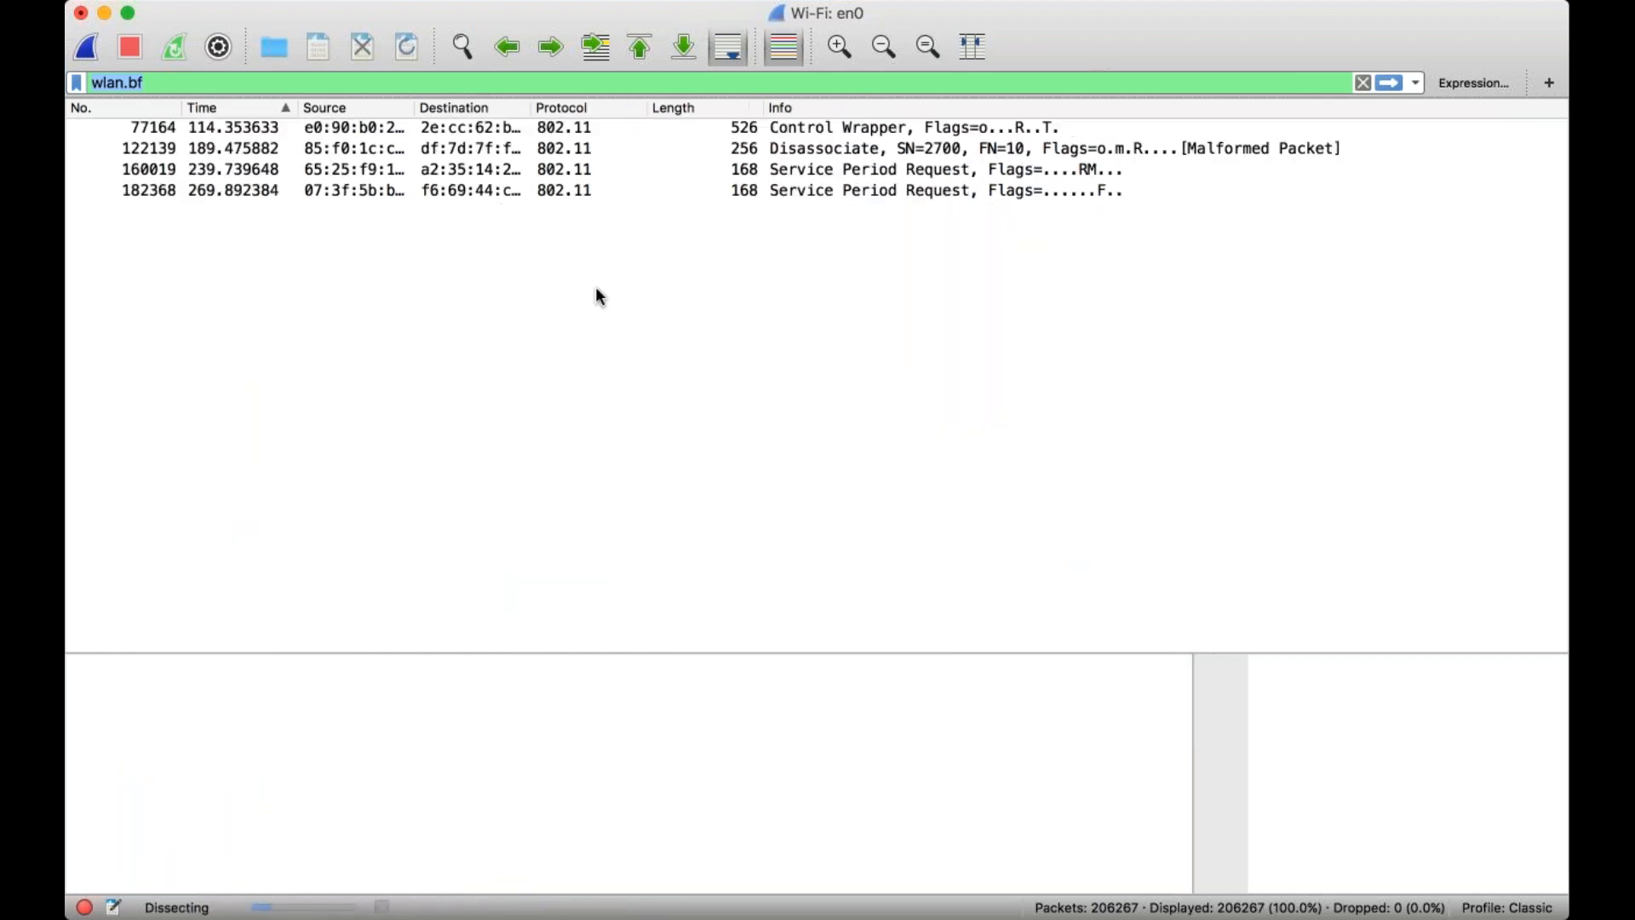
pyautogui.click(375, 171)
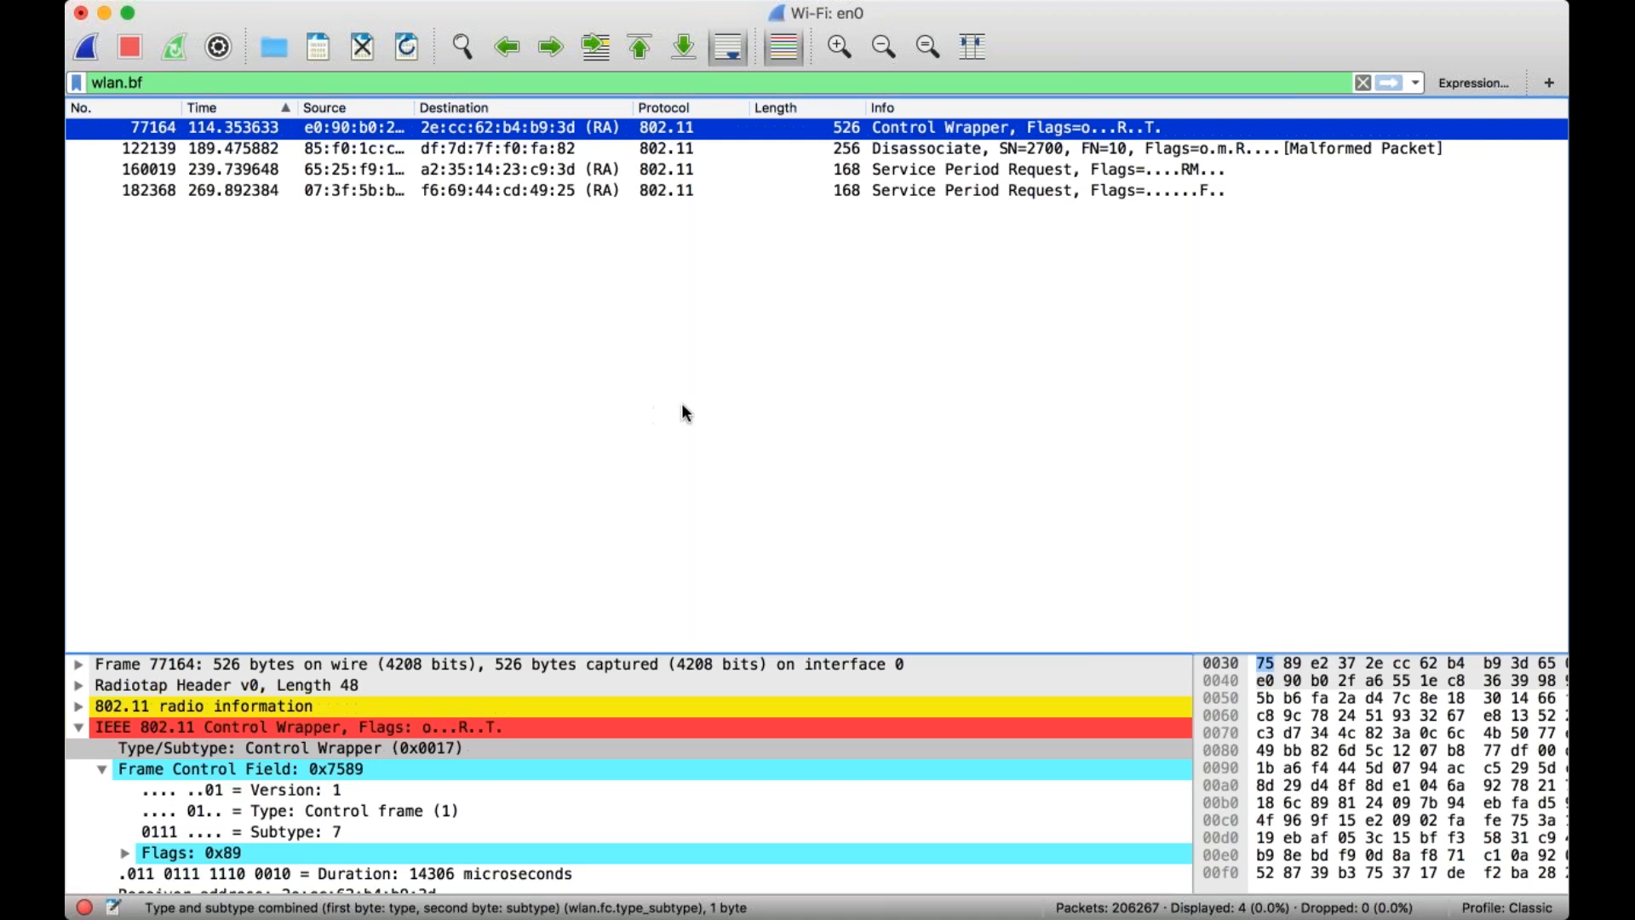
# Replace the display filter with wlan.fc.ds == 0x0, apply it, and switch to another application.
pyautogui.click(1363, 82)
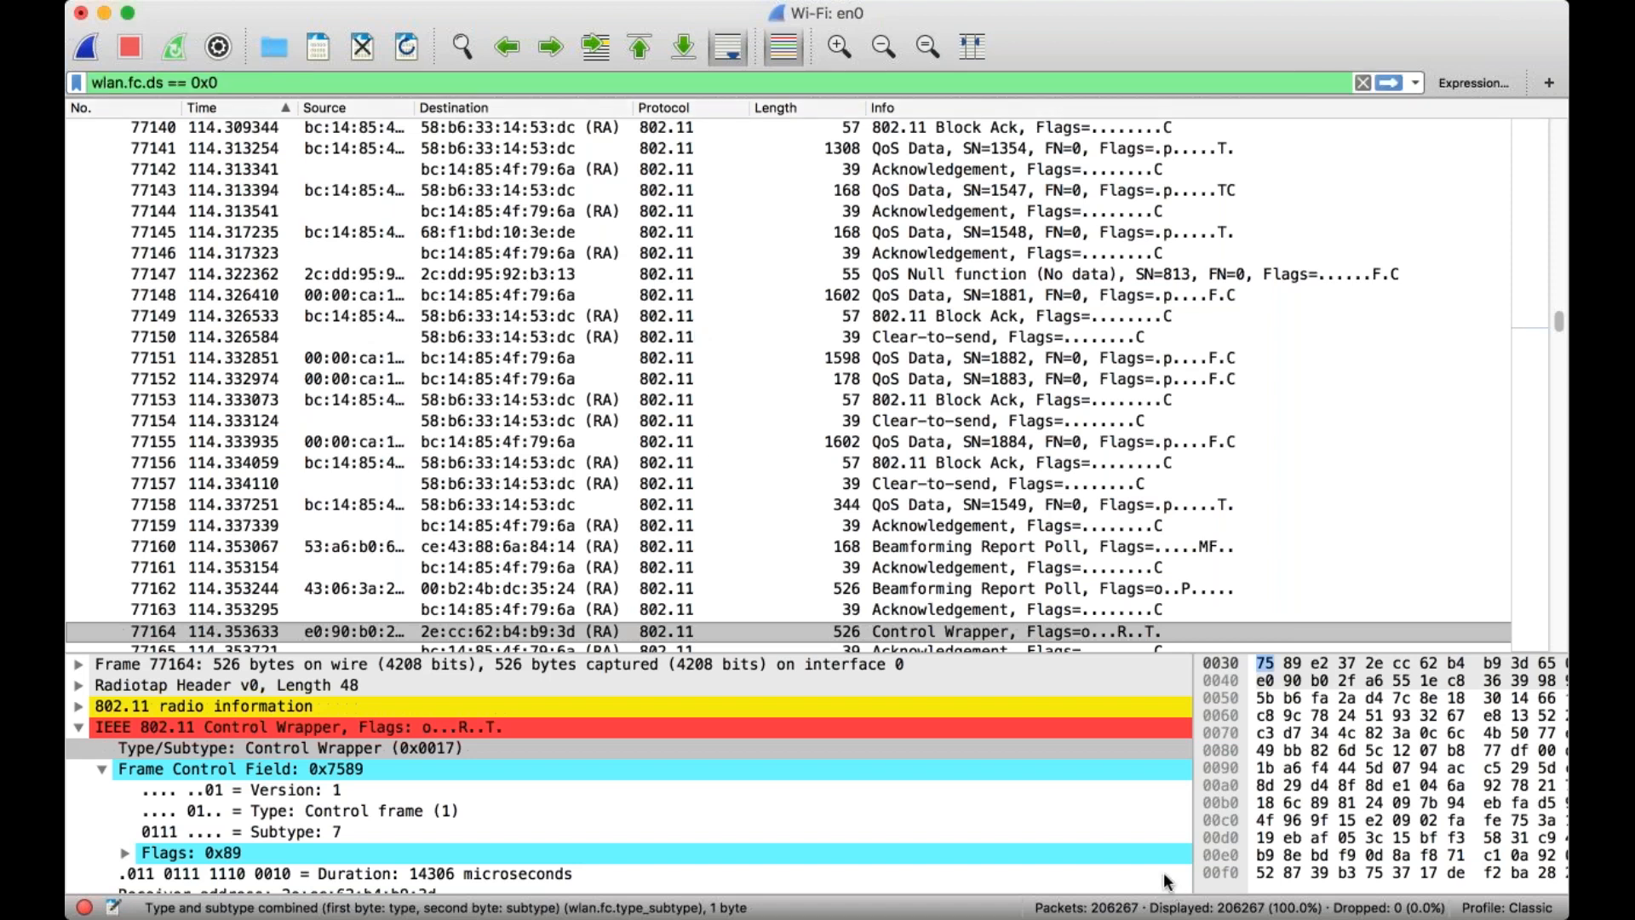
pyautogui.click(1389, 83)
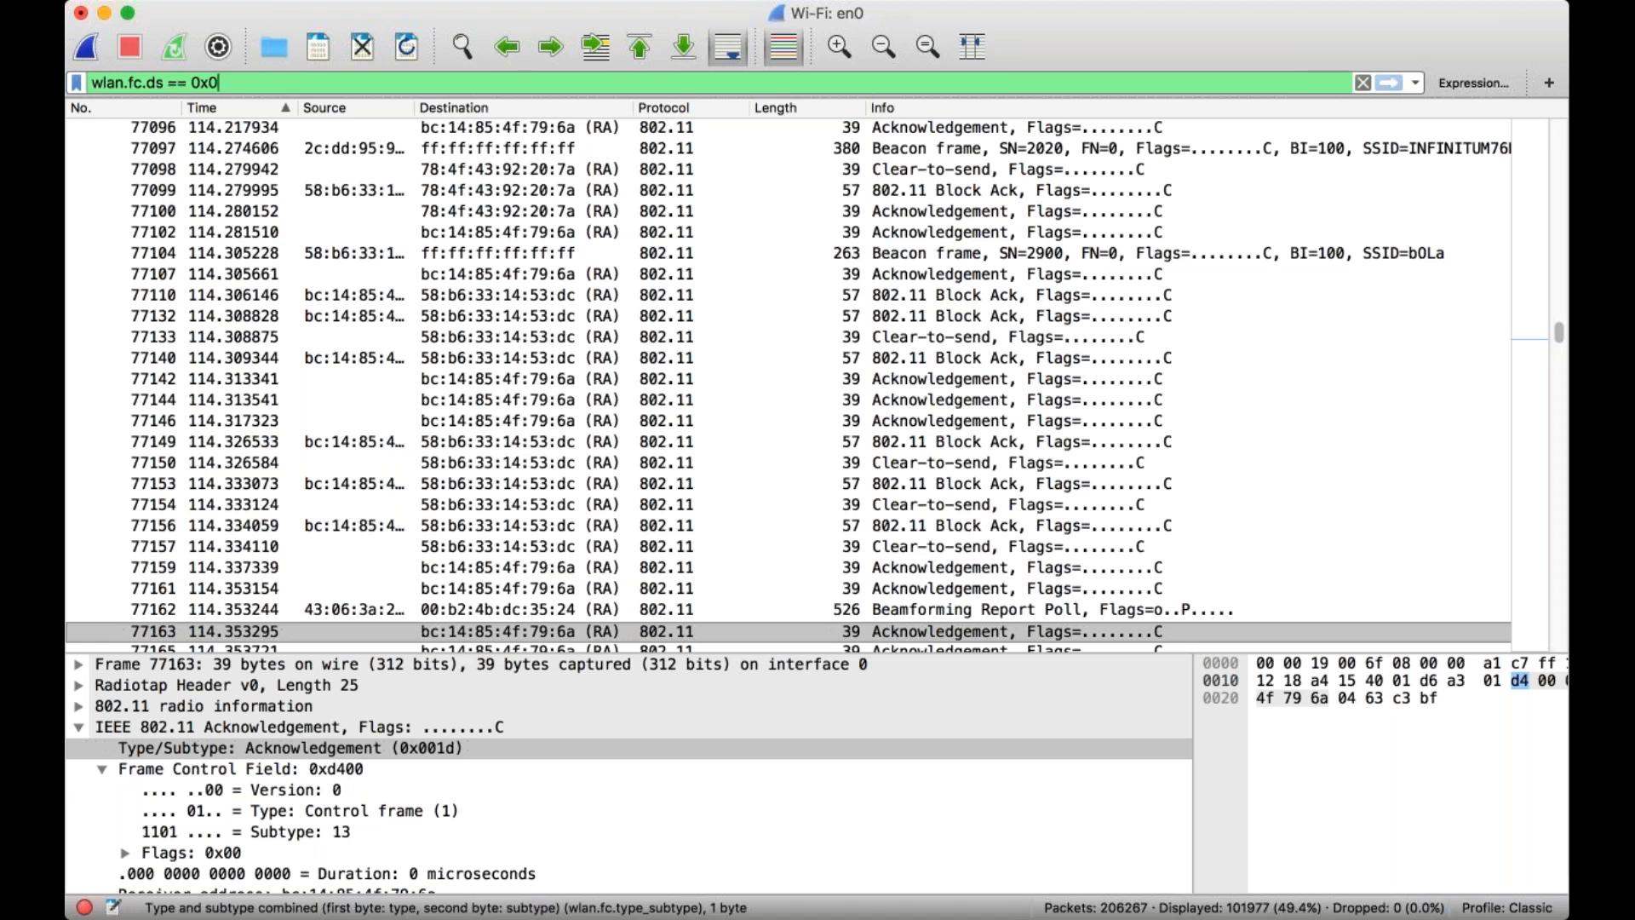
pyautogui.press('super+Tab')
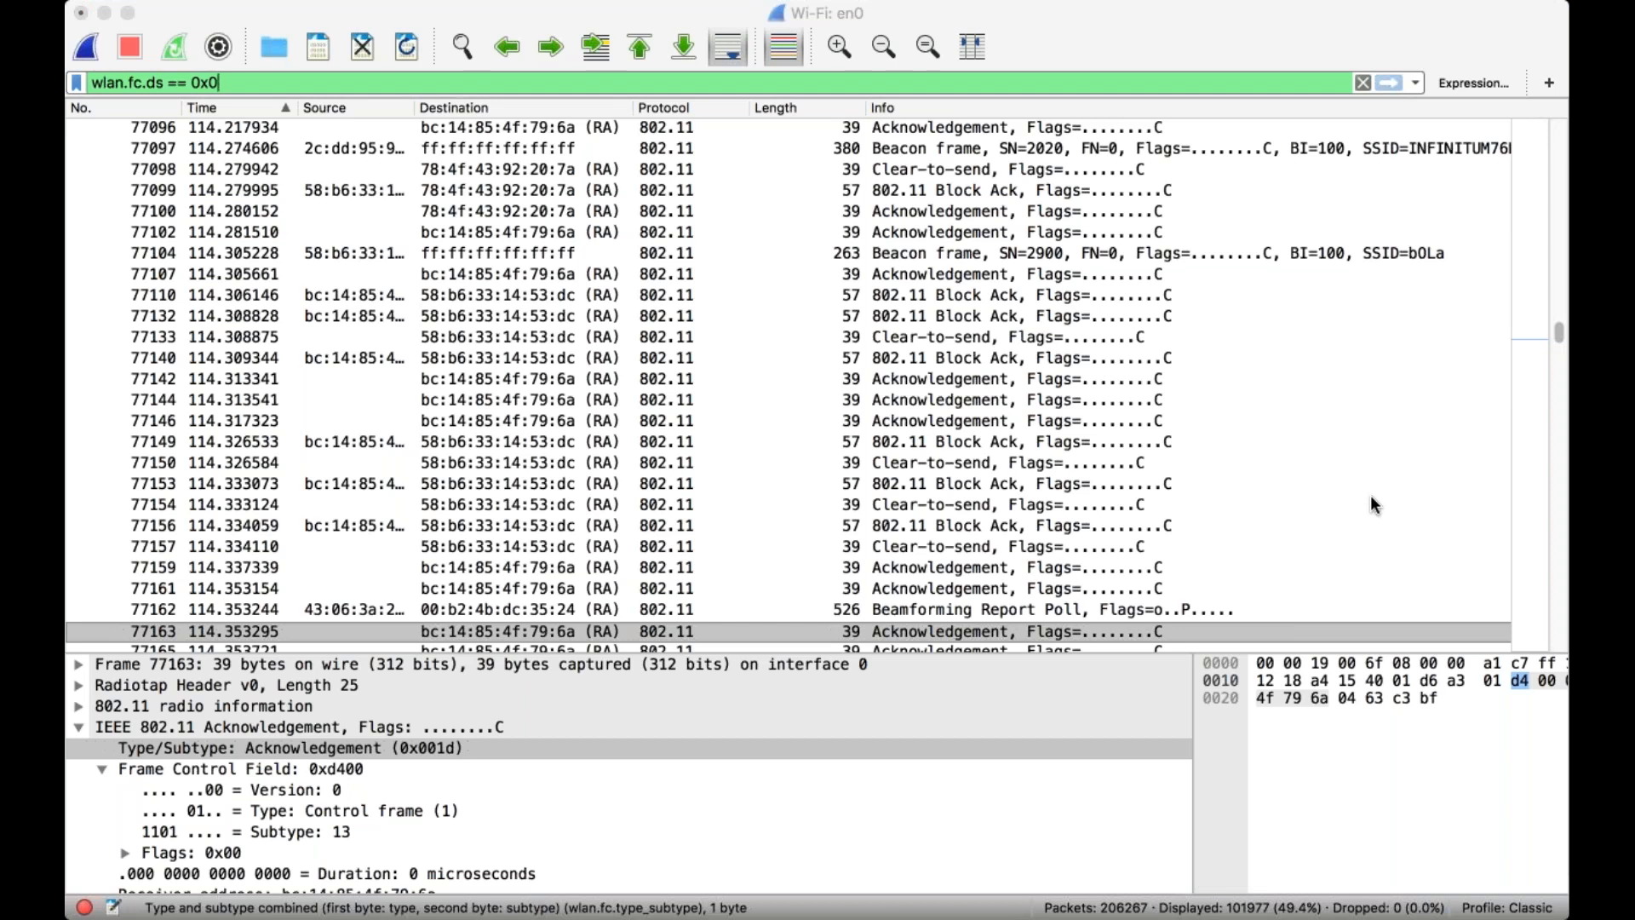